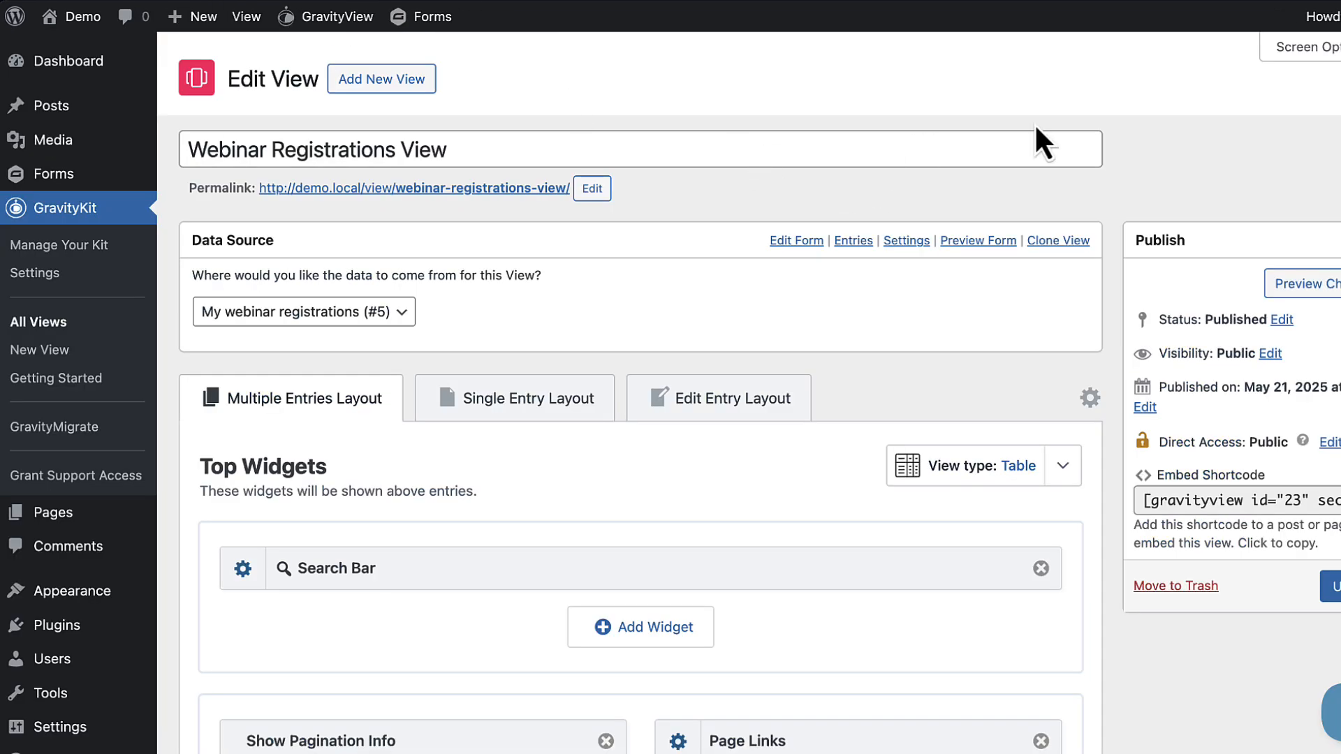
Step: Look through the Multiple Entries layout and examine the widgets available for the area above the entries
{"action": "scroll", "coordinate": [1061, 131], "scroll_direction": "down", "scroll_amount": 4}
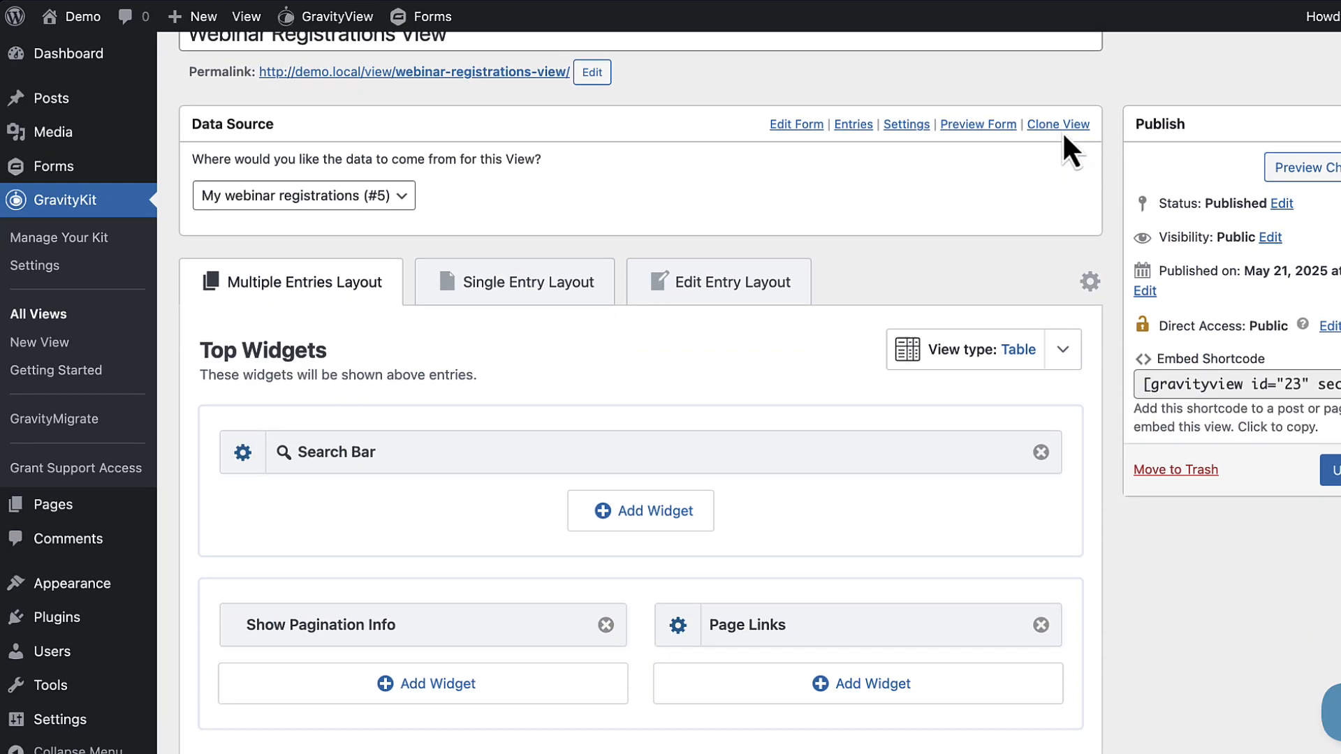
{"action": "scroll", "coordinate": [1062, 131], "scroll_direction": "down", "scroll_amount": 2}
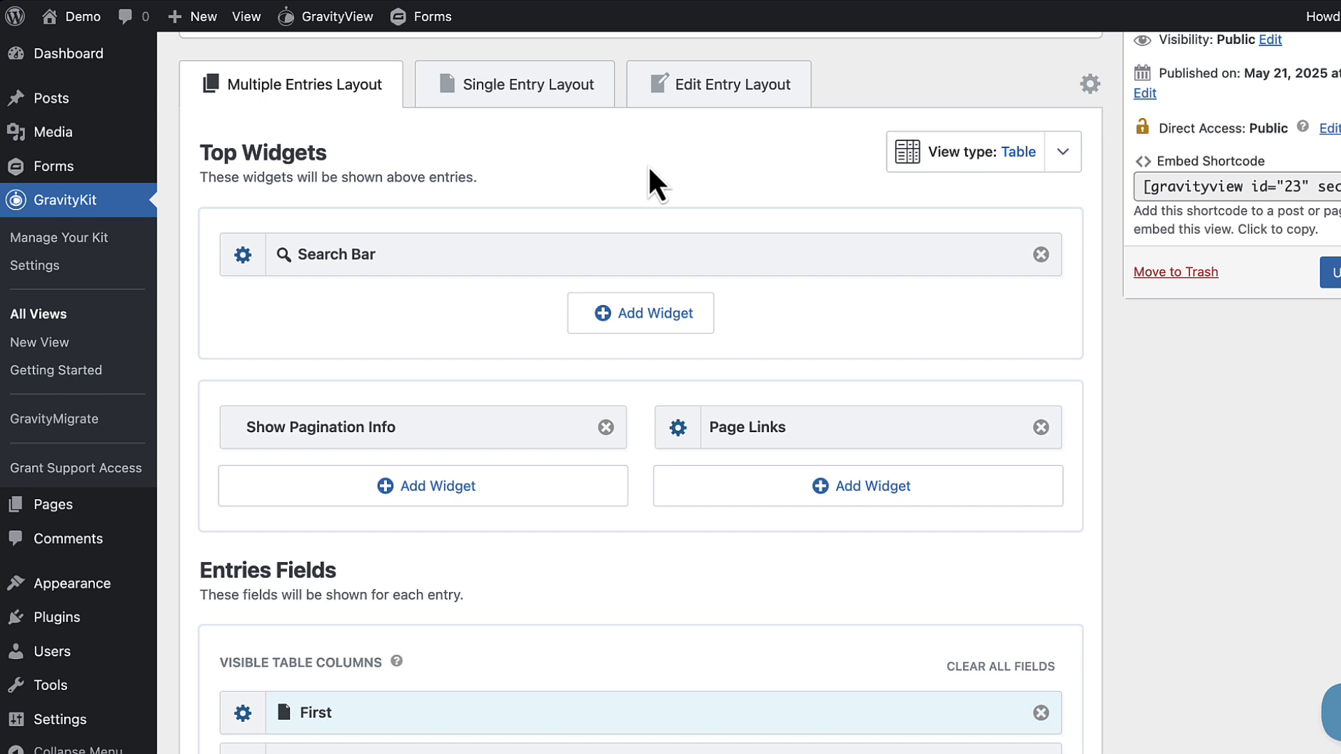
{"action": "scroll", "coordinate": [647, 165], "scroll_direction": "down", "scroll_amount": 2}
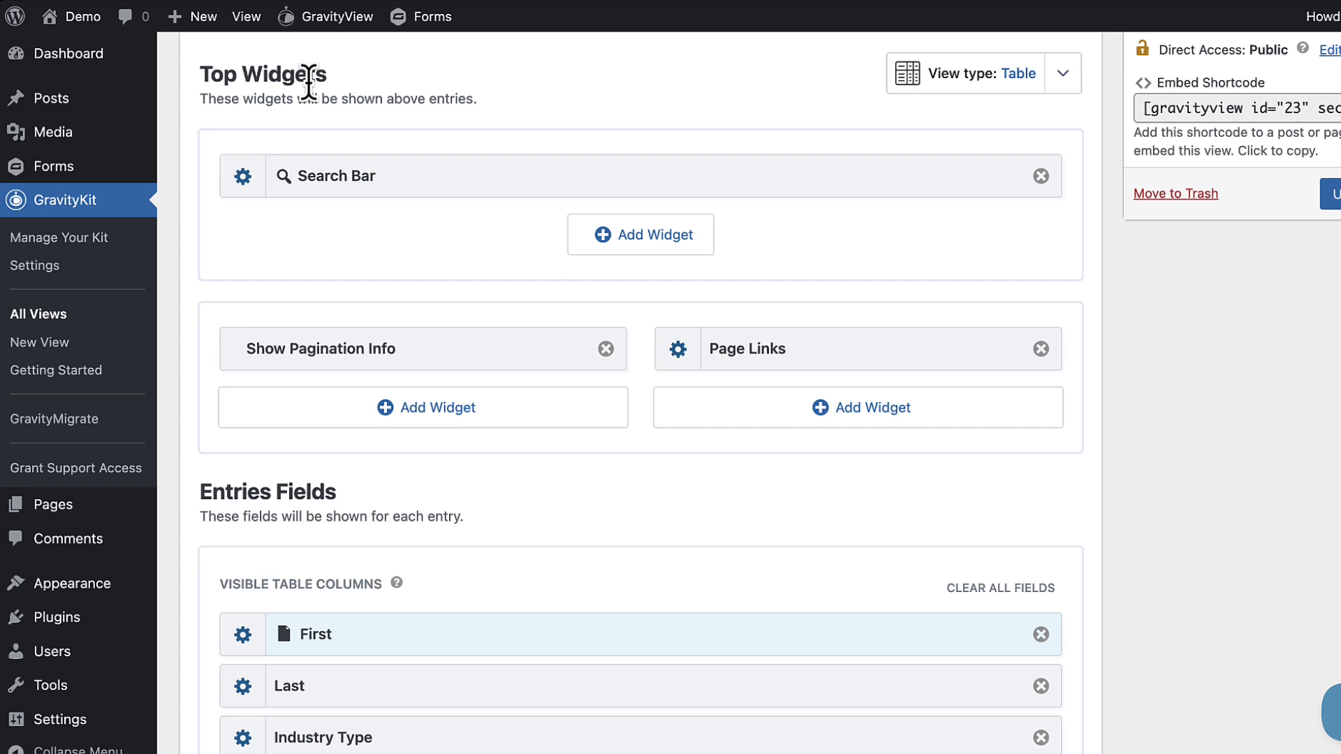
{"action": "left_click", "coordinate": [650, 238]}
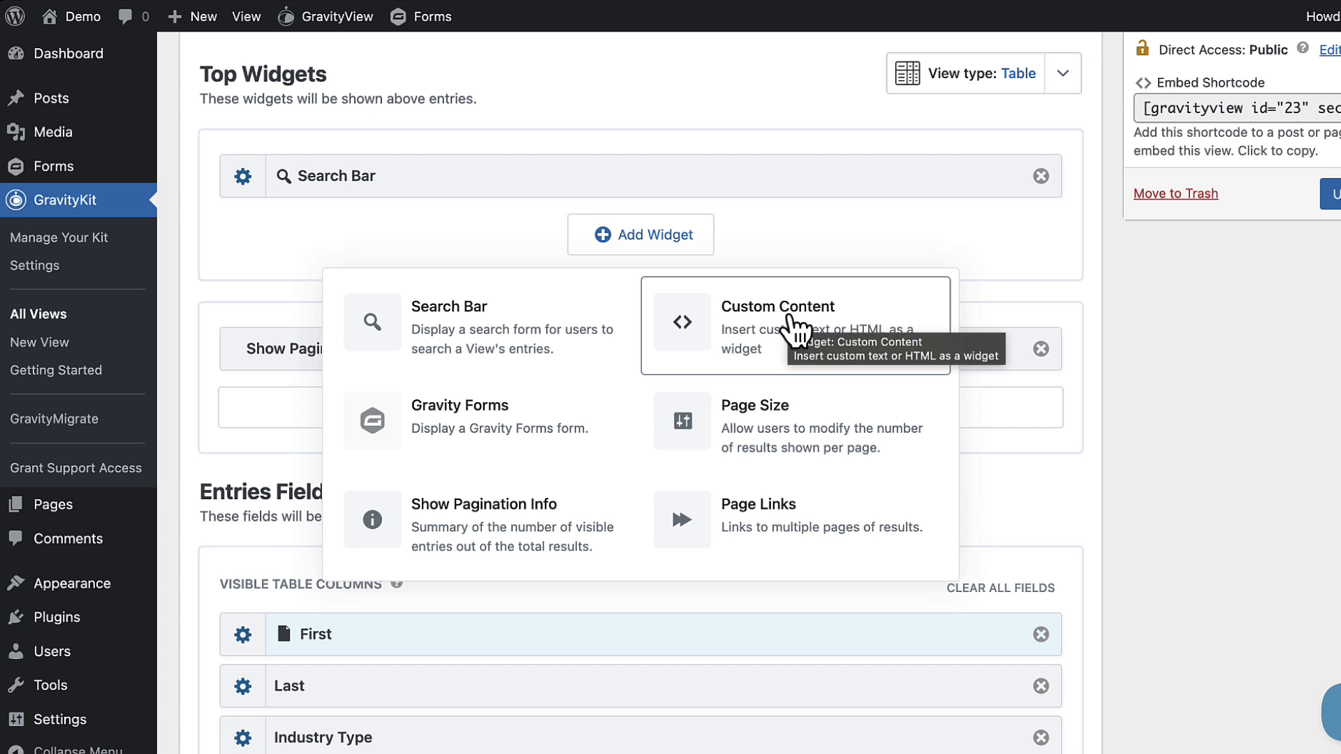
{"action": "left_click", "coordinate": [795, 245]}
Step: Enable Allow Export in the View's permission settings so users can download data as a CSV or TSV file
{"action": "scroll", "coordinate": [797, 243], "scroll_direction": "down", "scroll_amount": 6}
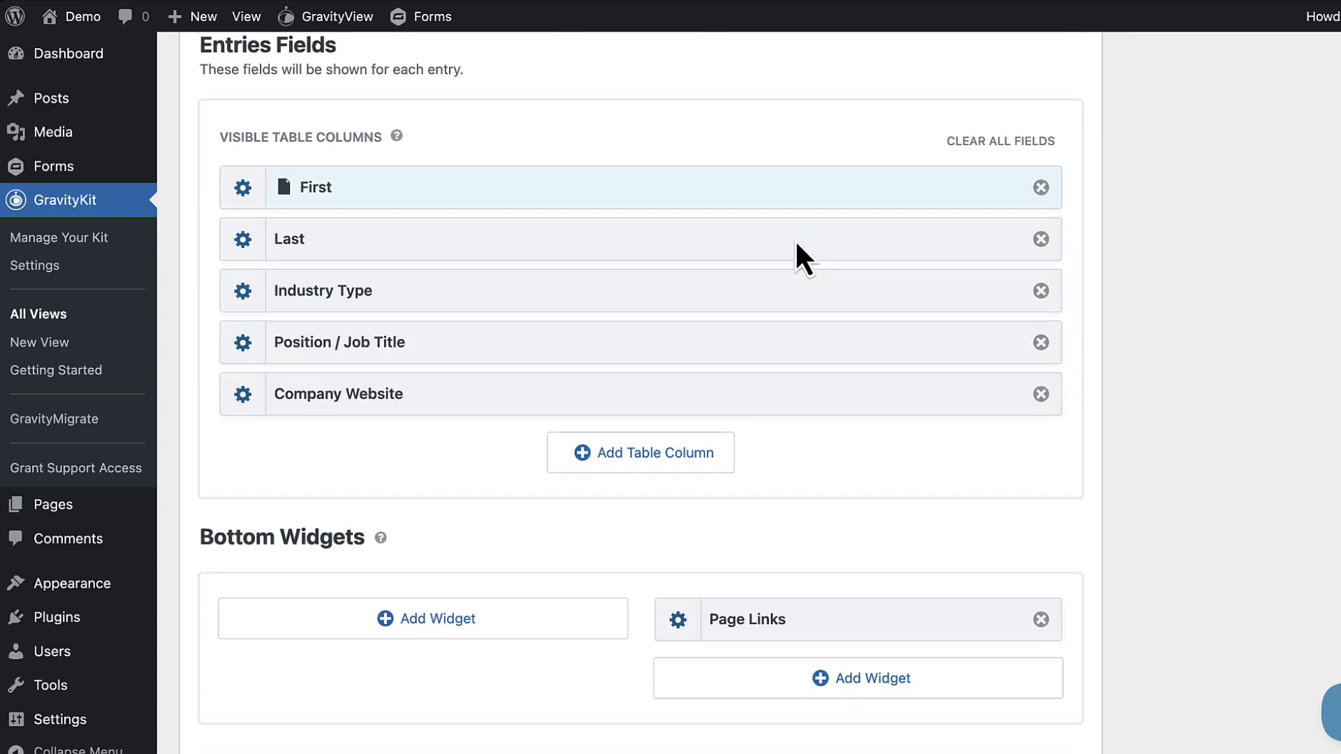
{"action": "scroll", "coordinate": [797, 244], "scroll_direction": "down", "scroll_amount": 10}
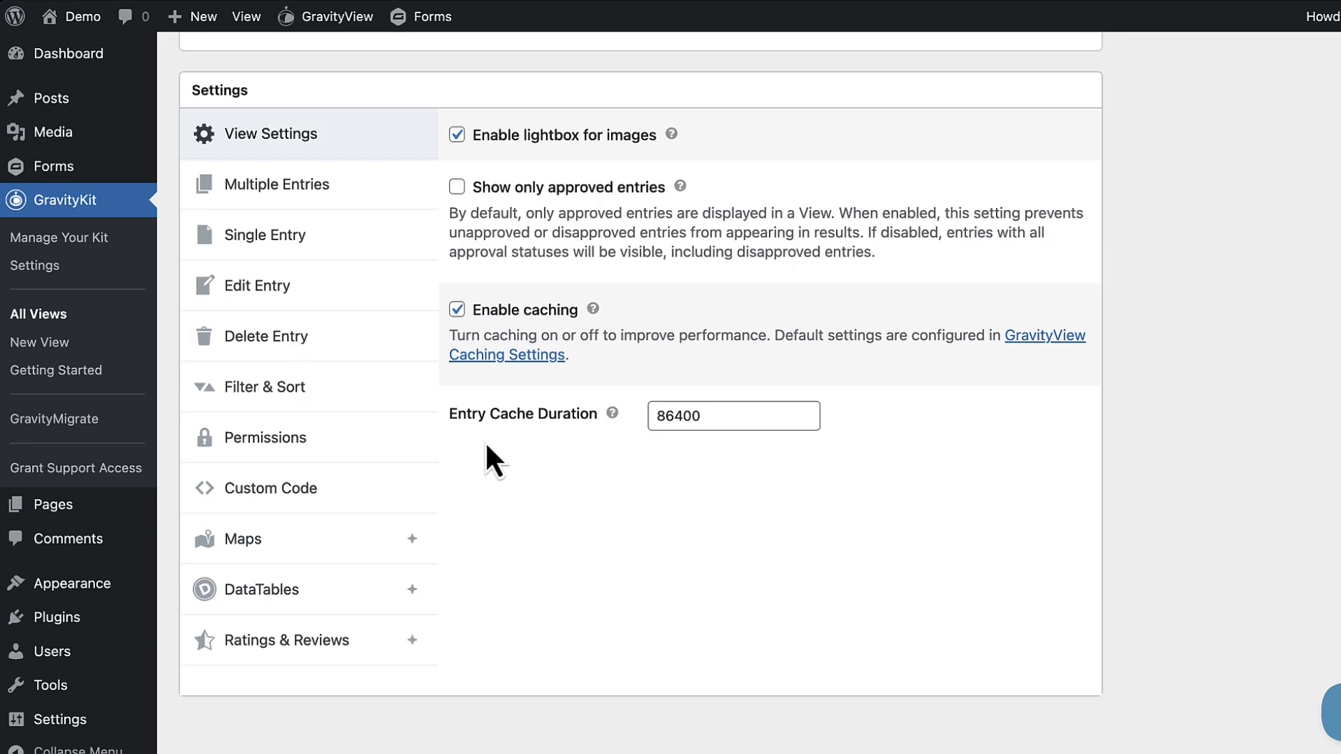
{"action": "left_click", "coordinate": [335, 441]}
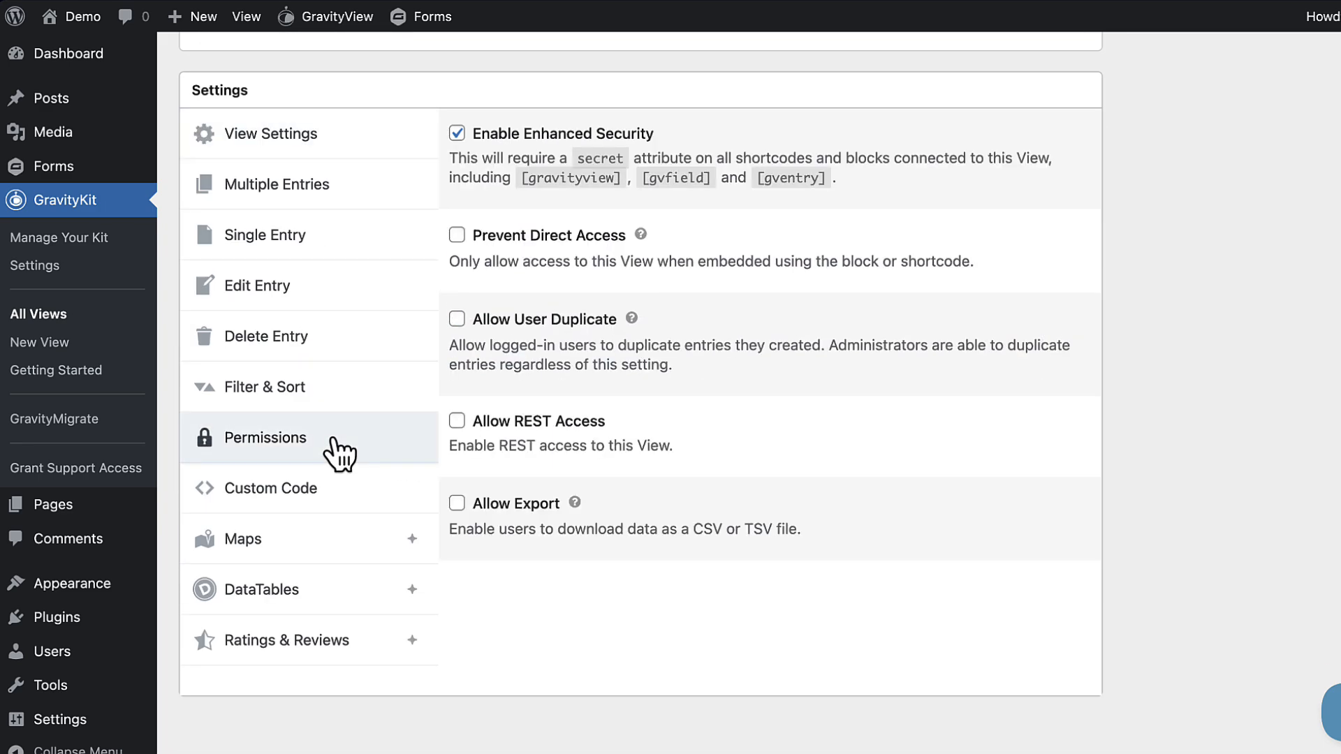
{"action": "left_click", "coordinate": [498, 511]}
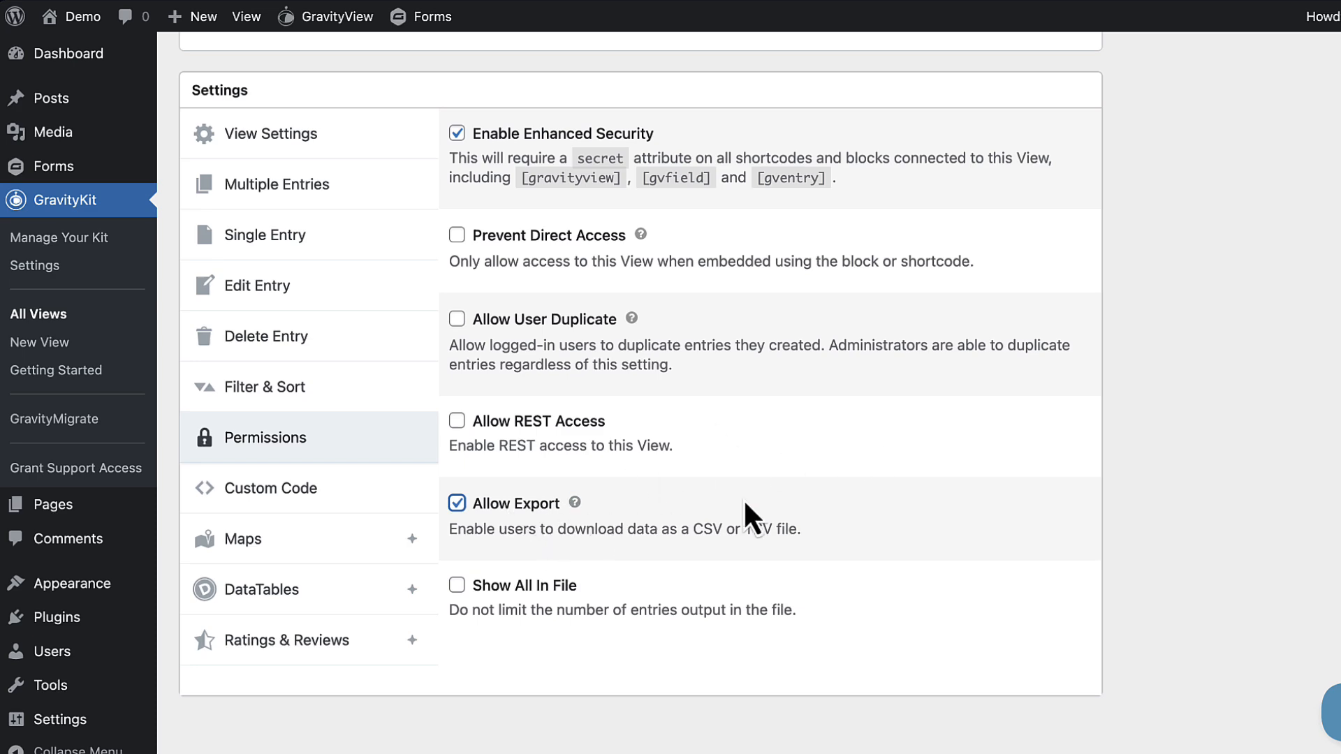
Step: Check the Export Link option among the widgets available above the entries, without adding one
{"action": "scroll", "coordinate": [1030, 477], "scroll_direction": "up", "scroll_amount": 15}
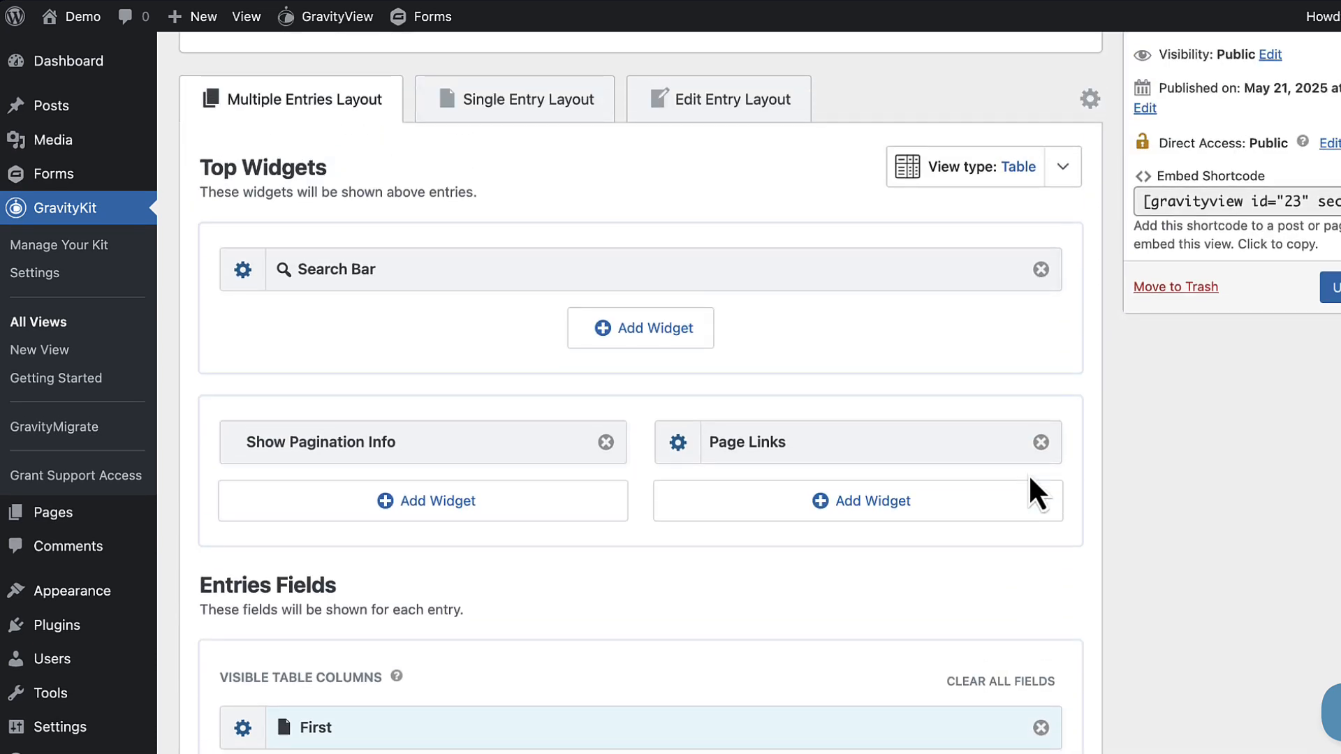
{"action": "left_click", "coordinate": [656, 344]}
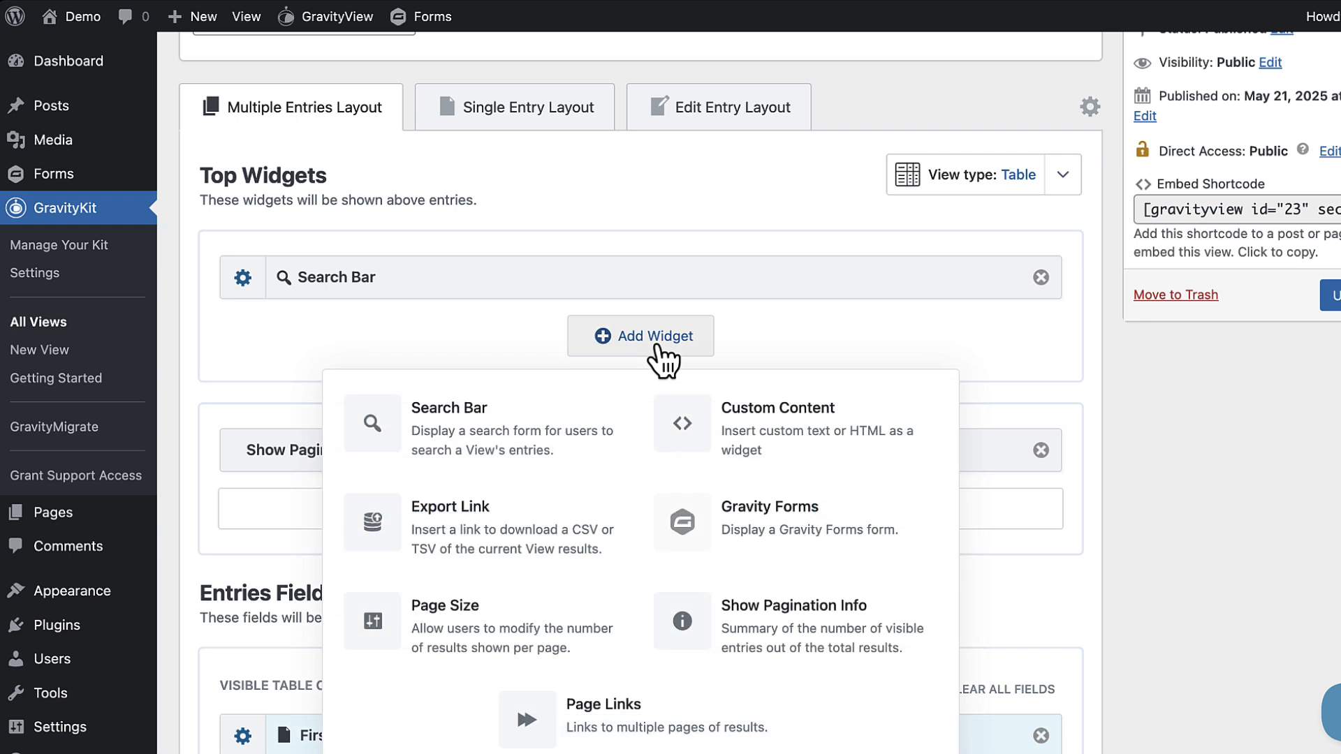
{"action": "scroll", "coordinate": [665, 426], "scroll_direction": "down", "scroll_amount": 2}
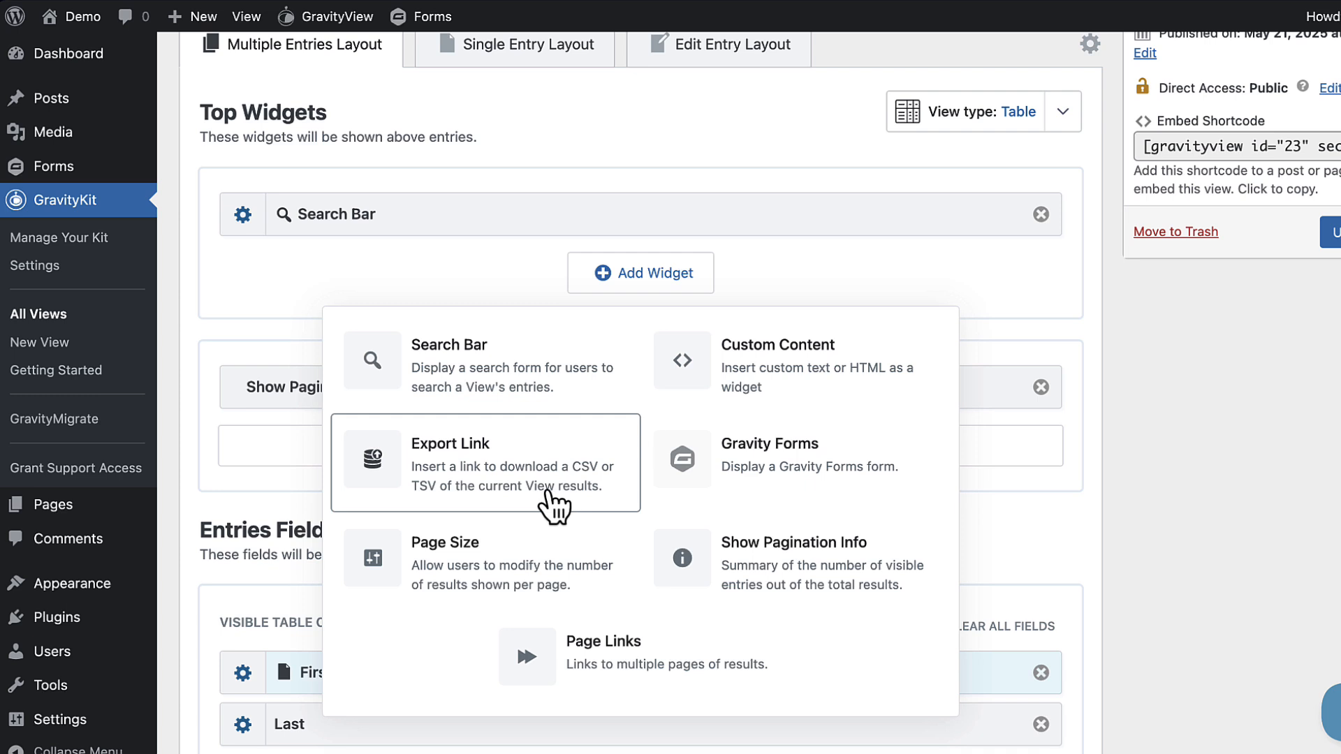
{"action": "left_click", "coordinate": [461, 287]}
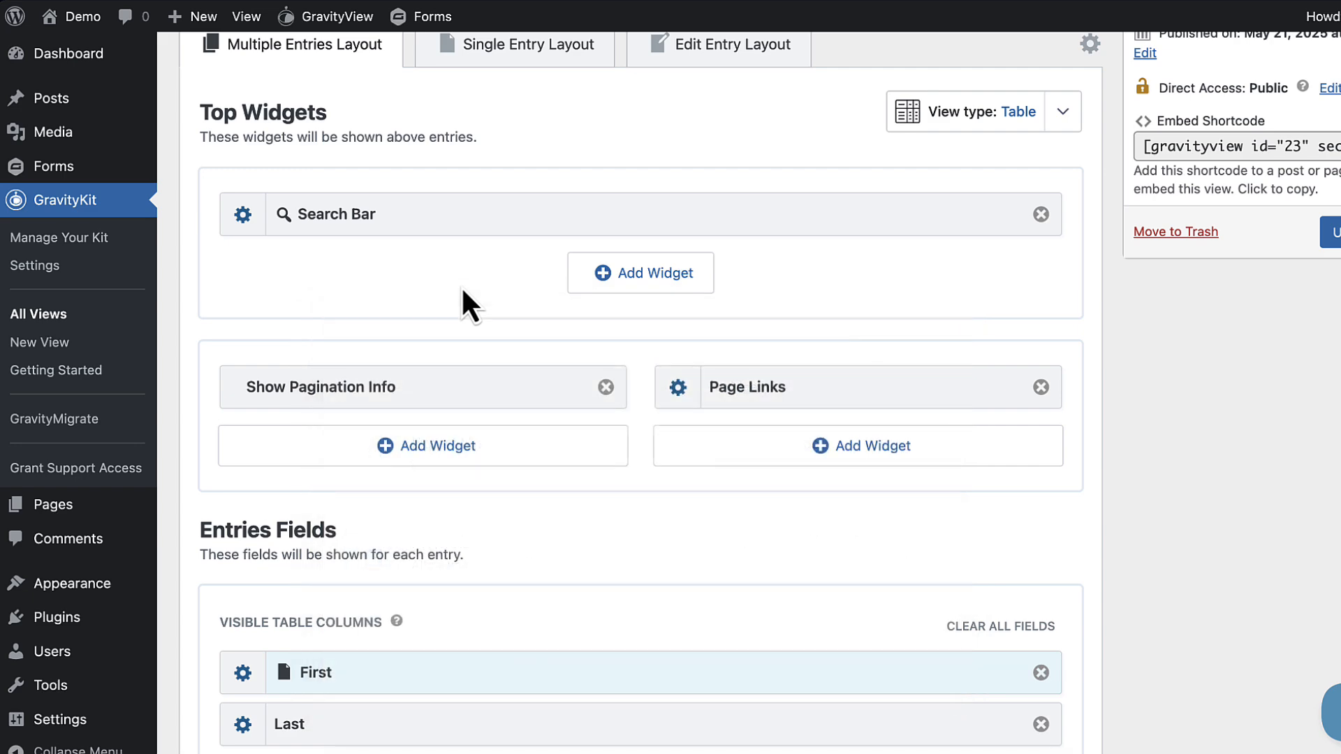
Step: Add Industry Type as a search field in the Search Bar widget's settings
{"action": "left_click", "coordinate": [243, 215]}
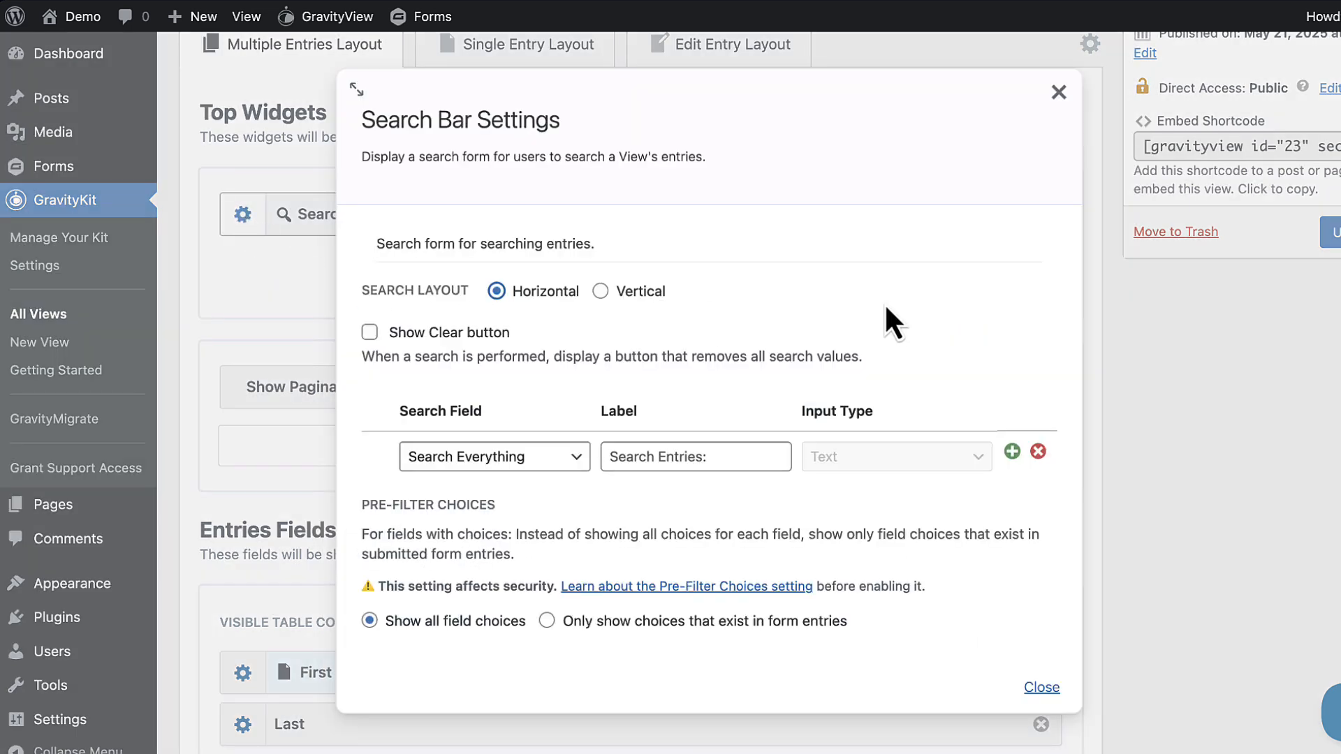
{"action": "scroll", "coordinate": [884, 303], "scroll_direction": "down", "scroll_amount": 1}
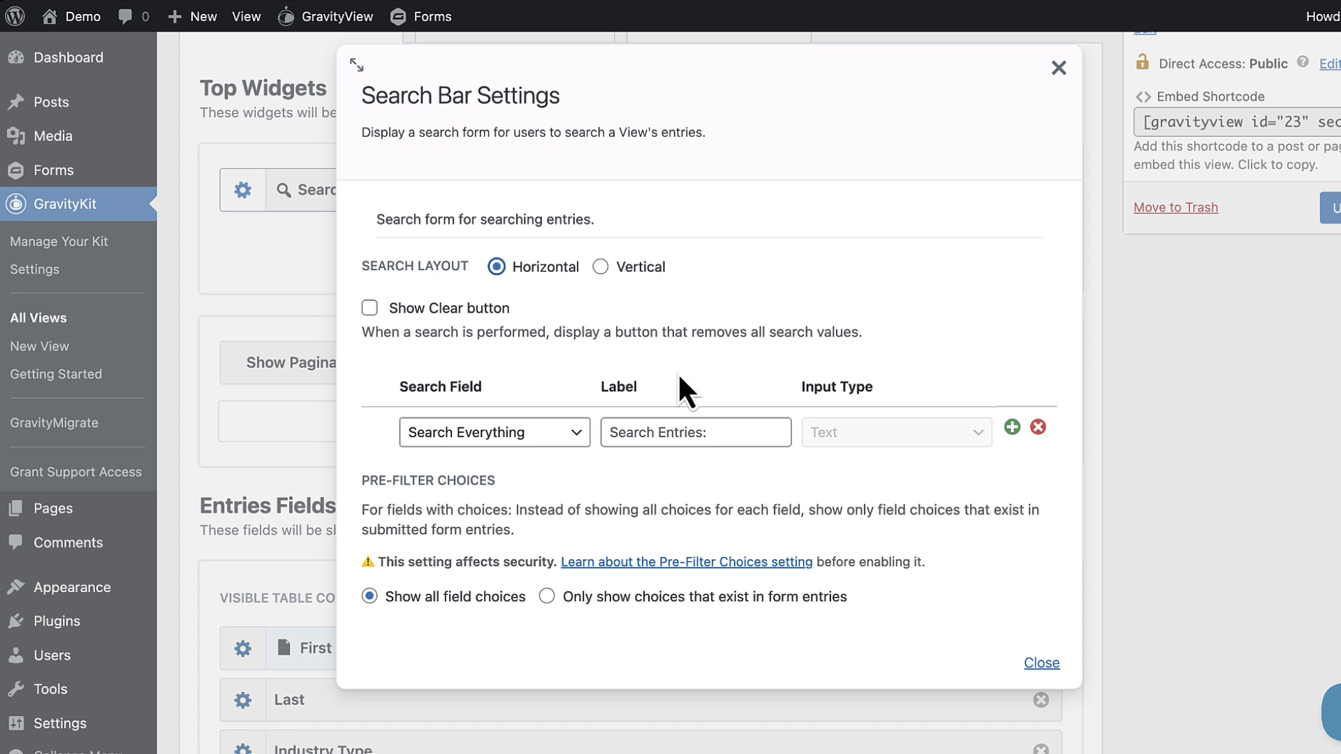
{"action": "left_click", "coordinate": [1013, 427]}
{"action": "left_click", "coordinate": [562, 484]}
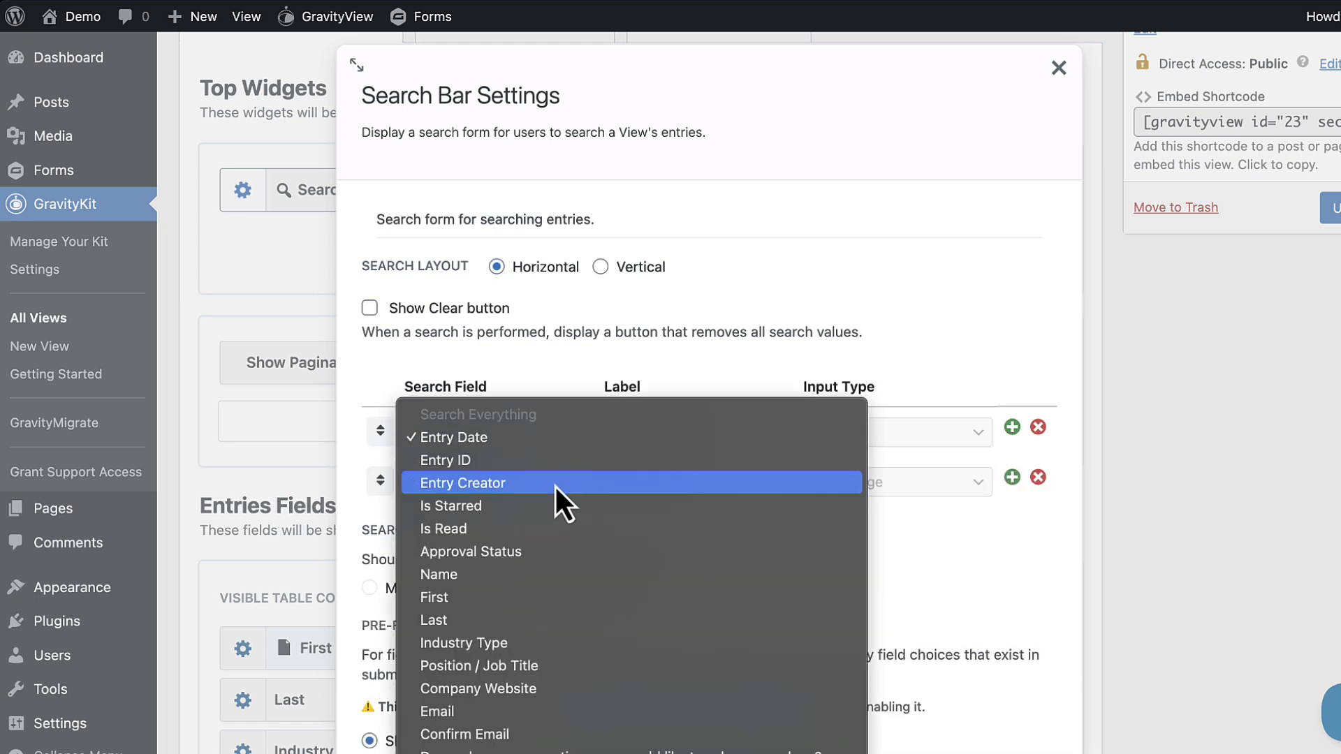
{"action": "scroll", "coordinate": [524, 653], "scroll_direction": "down", "scroll_amount": 2}
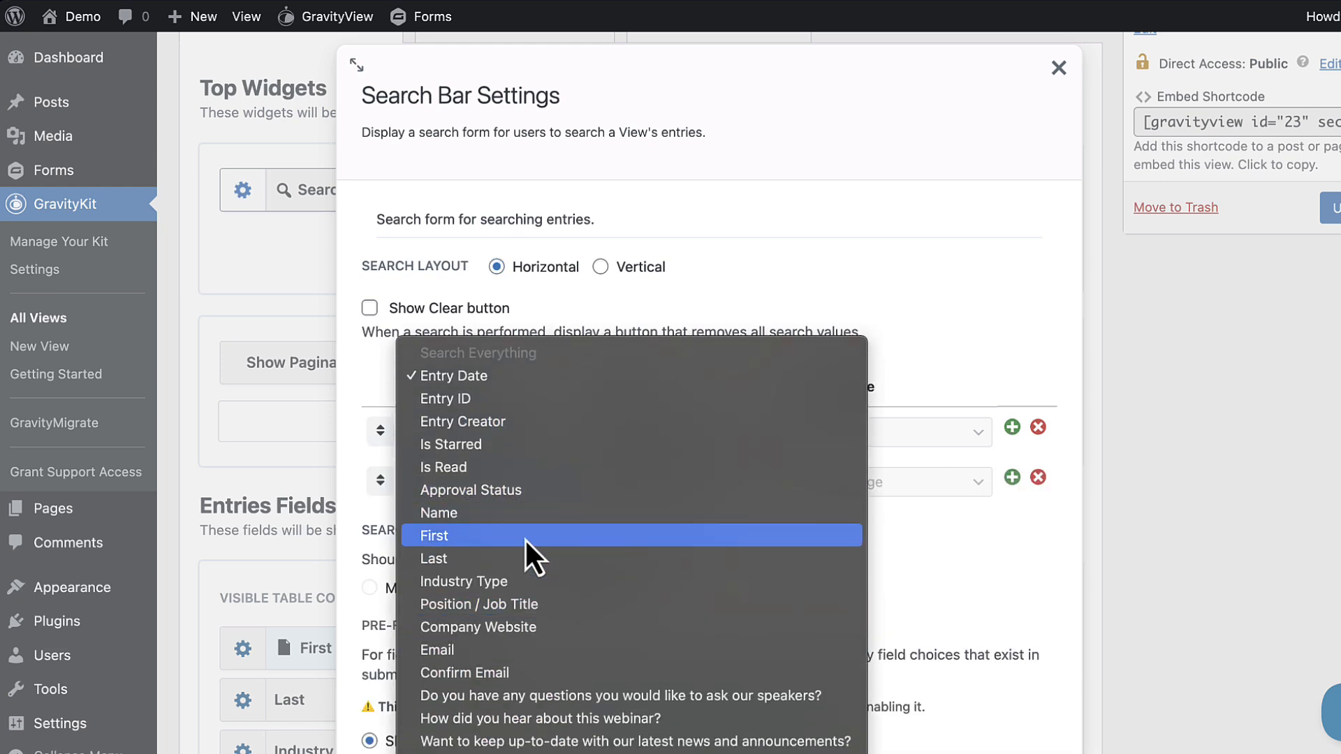
{"action": "left_click", "coordinate": [611, 591]}
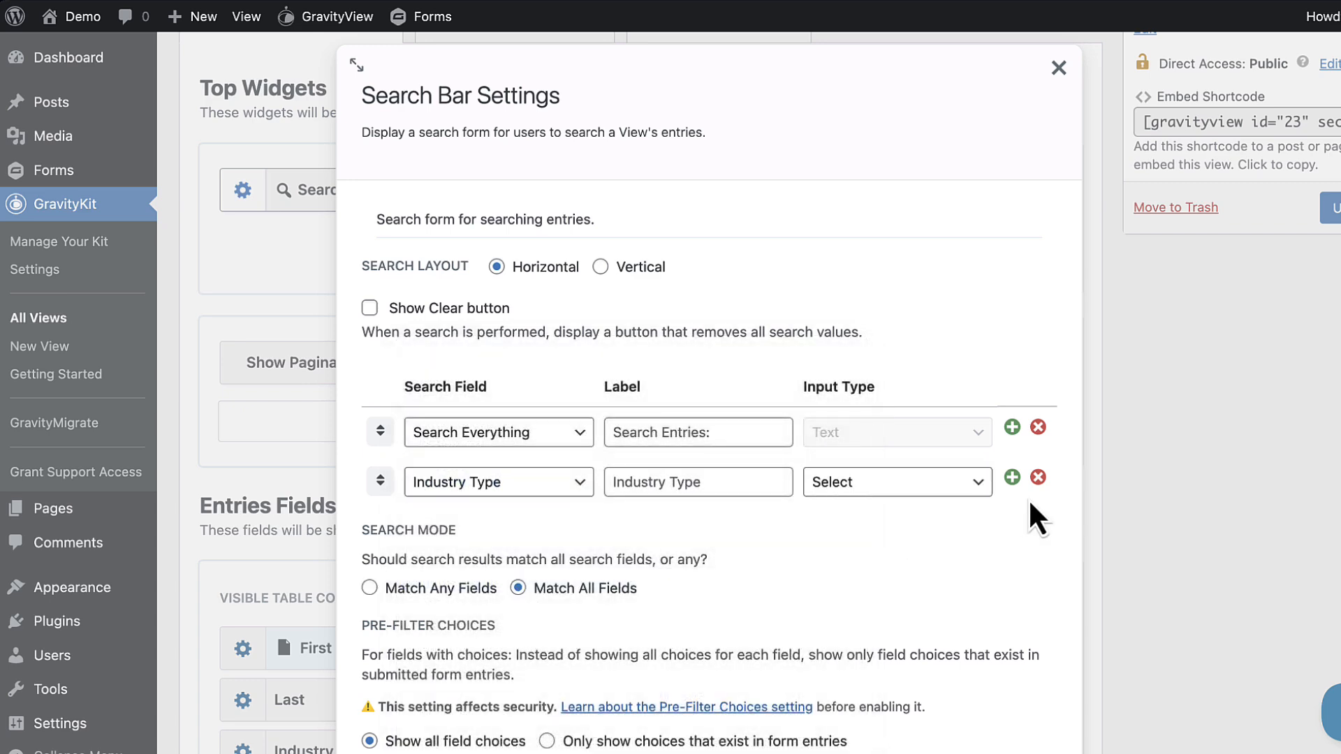
Step: Add an Email search field to the Search Bar and move it above Industry Type
{"action": "left_click", "coordinate": [1012, 478]}
{"action": "left_click", "coordinate": [500, 532]}
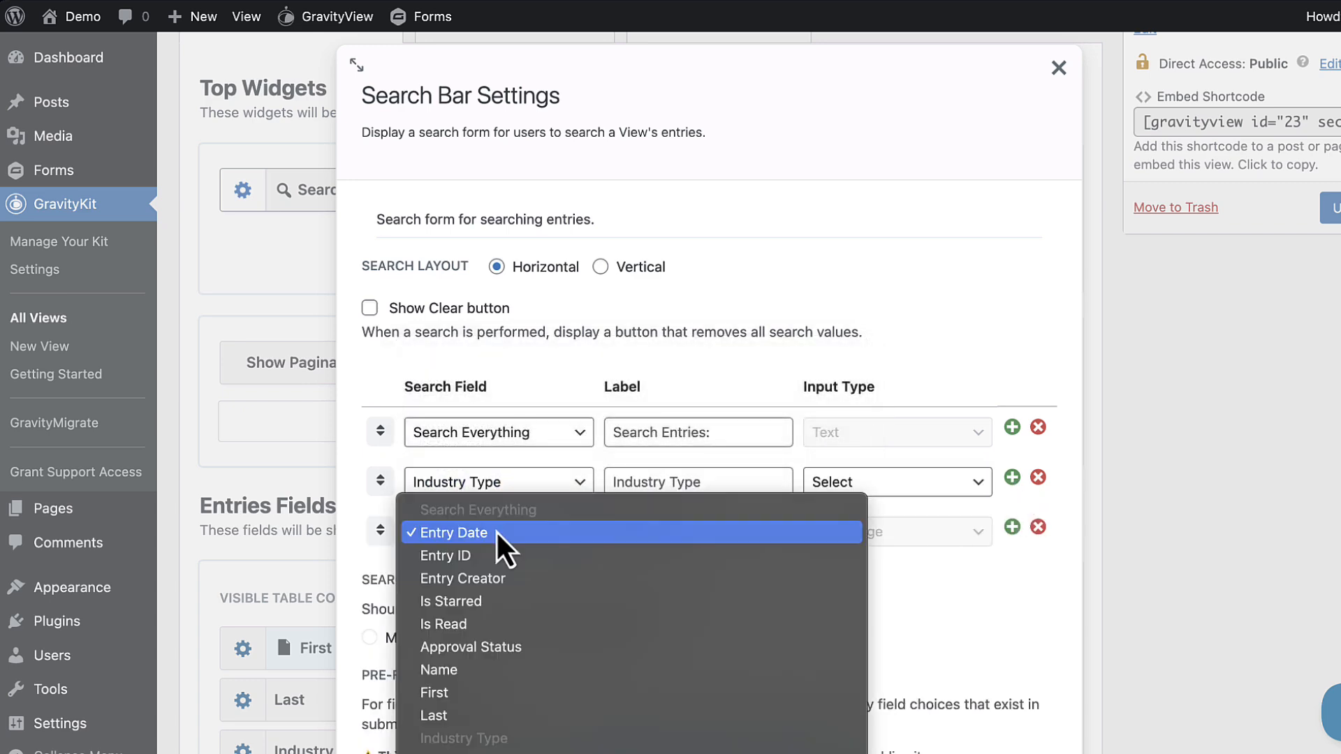
{"action": "scroll", "coordinate": [496, 619], "scroll_direction": "down", "scroll_amount": 3}
{"action": "left_click", "coordinate": [440, 650]}
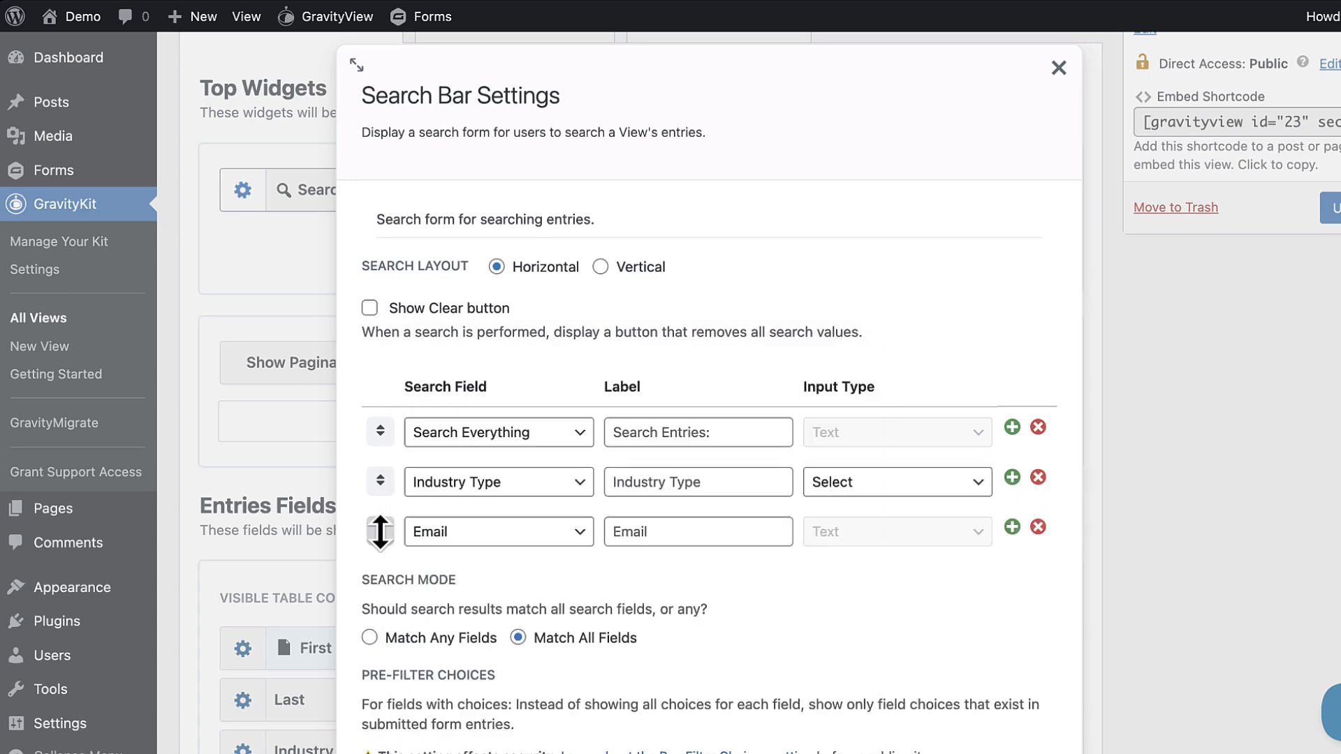
{"action": "left_click_drag", "start_coordinate": [380, 532], "coordinate": [378, 469]}
{"action": "left_click", "coordinate": [1120, 341]}
Step: Review the fields available as table columns for the entries and try moving the Company Website column
{"action": "scroll", "coordinate": [1121, 341], "scroll_direction": "down", "scroll_amount": 5}
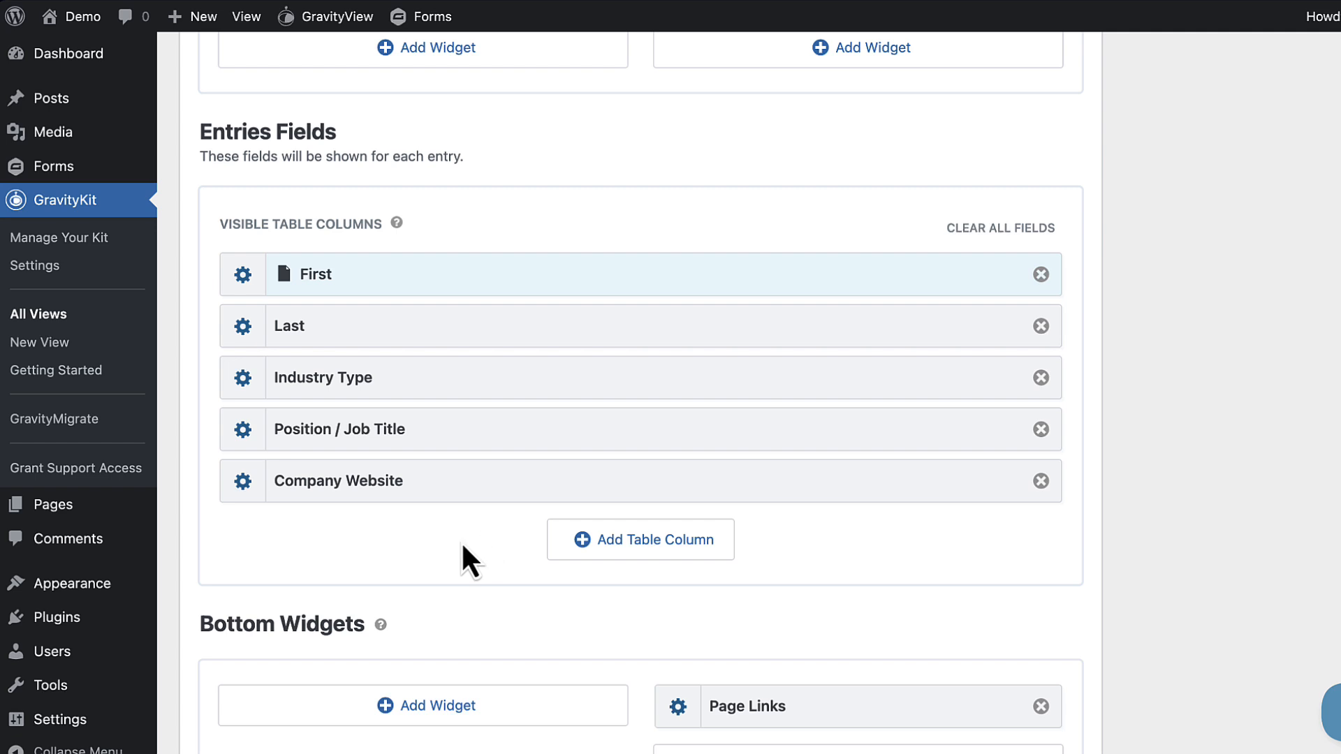
{"action": "scroll", "coordinate": [638, 552], "scroll_direction": "down", "scroll_amount": 1}
{"action": "left_click", "coordinate": [657, 522]}
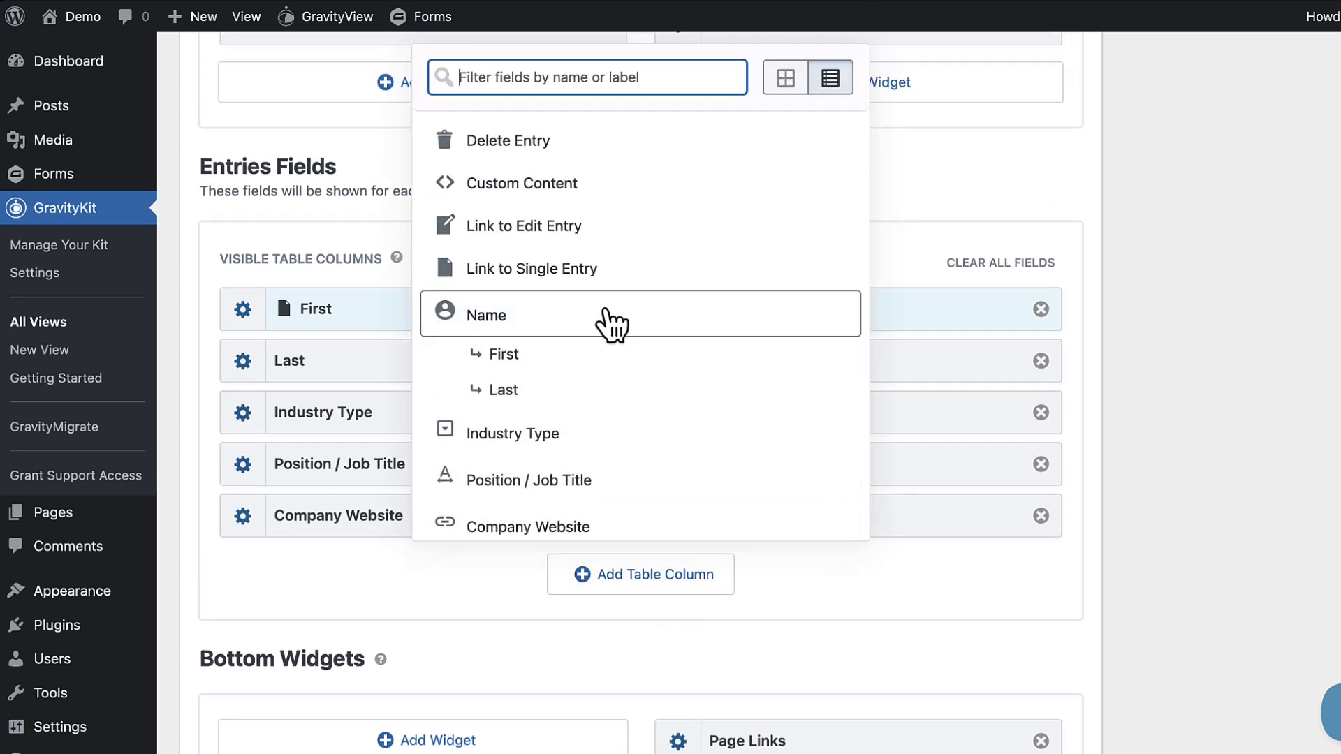
{"action": "scroll", "coordinate": [613, 323], "scroll_direction": "down", "scroll_amount": 3}
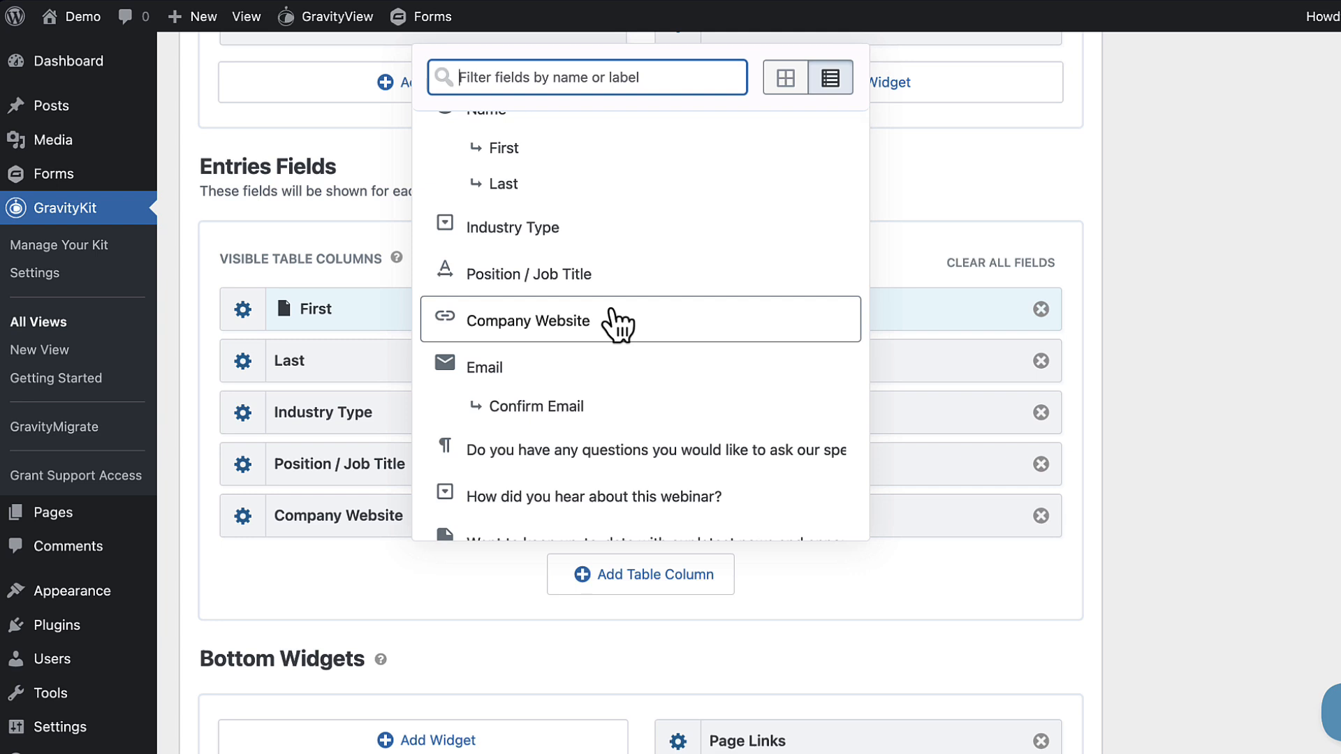
{"action": "left_click", "coordinate": [375, 598]}
{"action": "mouse_move", "coordinate": [377, 517]}
{"action": "left_mouse_down"}
{"action": "mouse_move", "coordinate": [389, 458]}
{"action": "mouse_move", "coordinate": [357, 532]}
{"action": "left_mouse_up"}
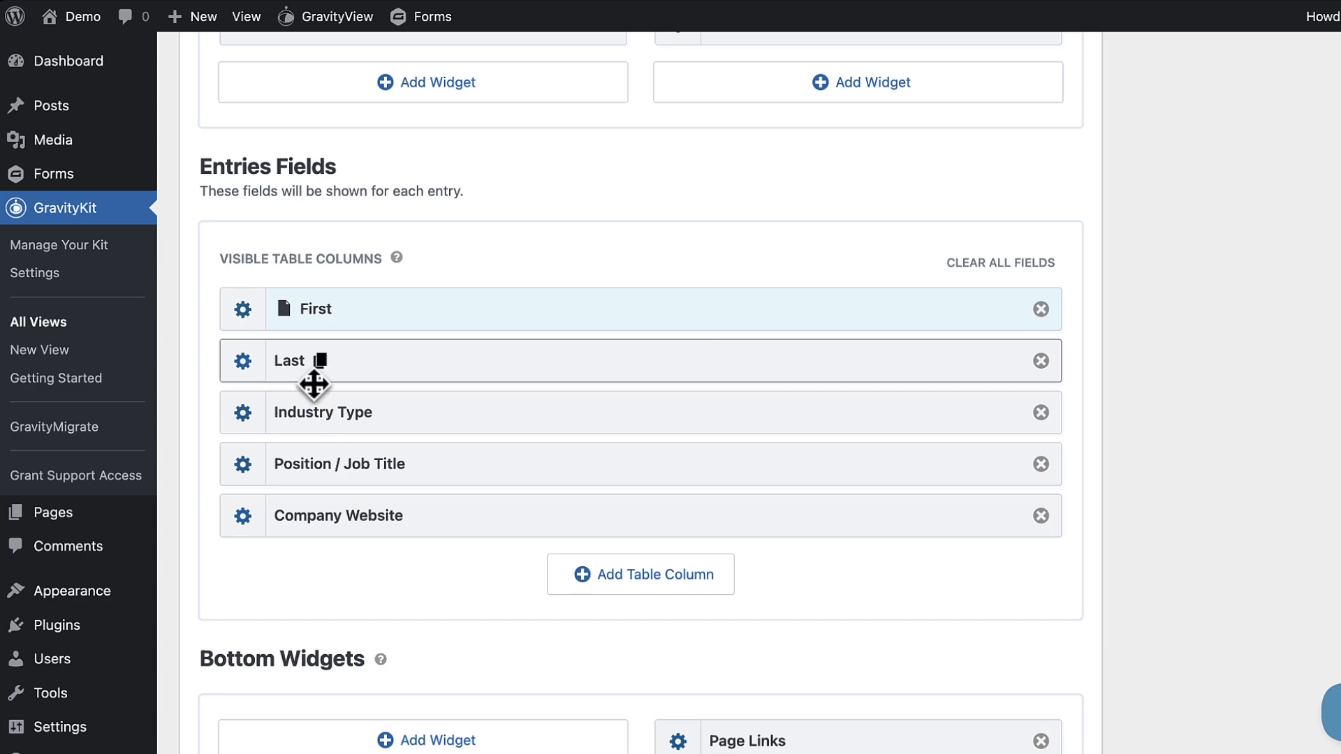
Step: Examine the display, label, visibility and advanced settings of the First column
{"action": "left_click", "coordinate": [243, 309]}
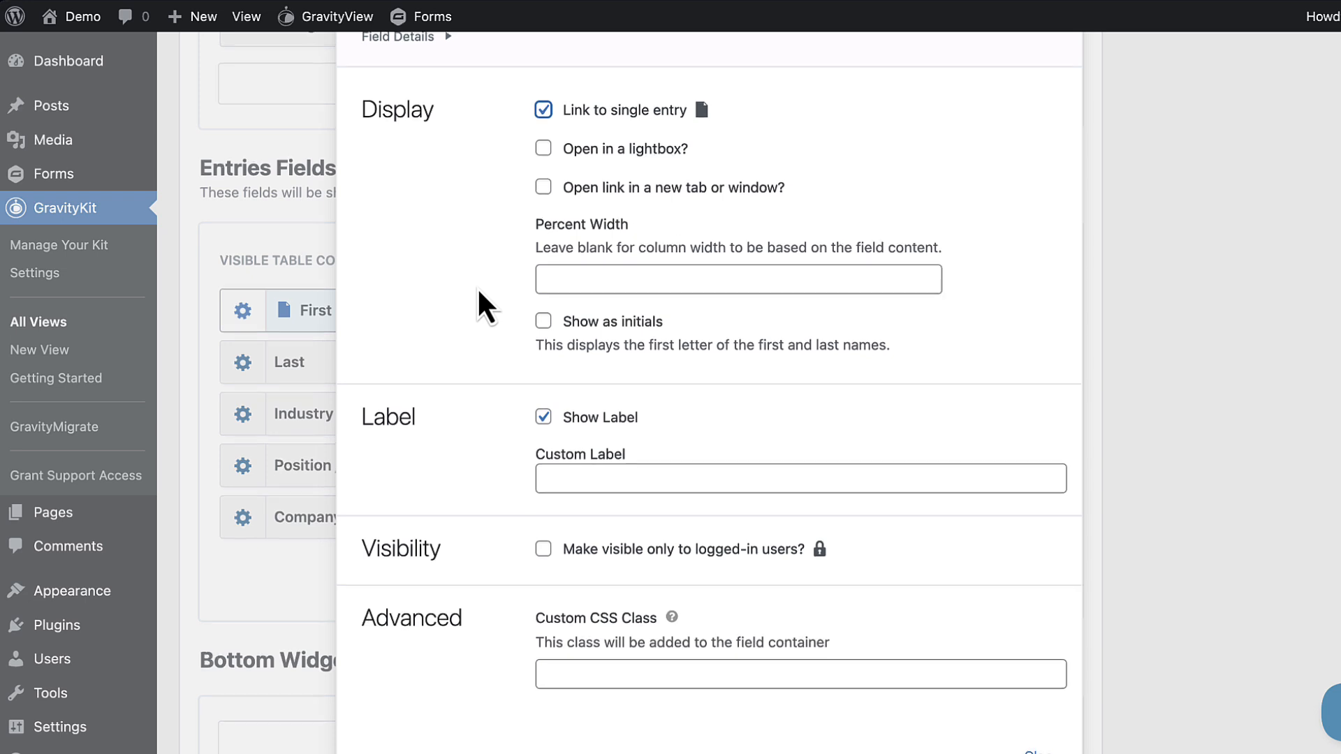
{"action": "scroll", "coordinate": [478, 291], "scroll_direction": "up", "scroll_amount": 2}
{"action": "scroll", "coordinate": [478, 290], "scroll_direction": "up", "scroll_amount": 2}
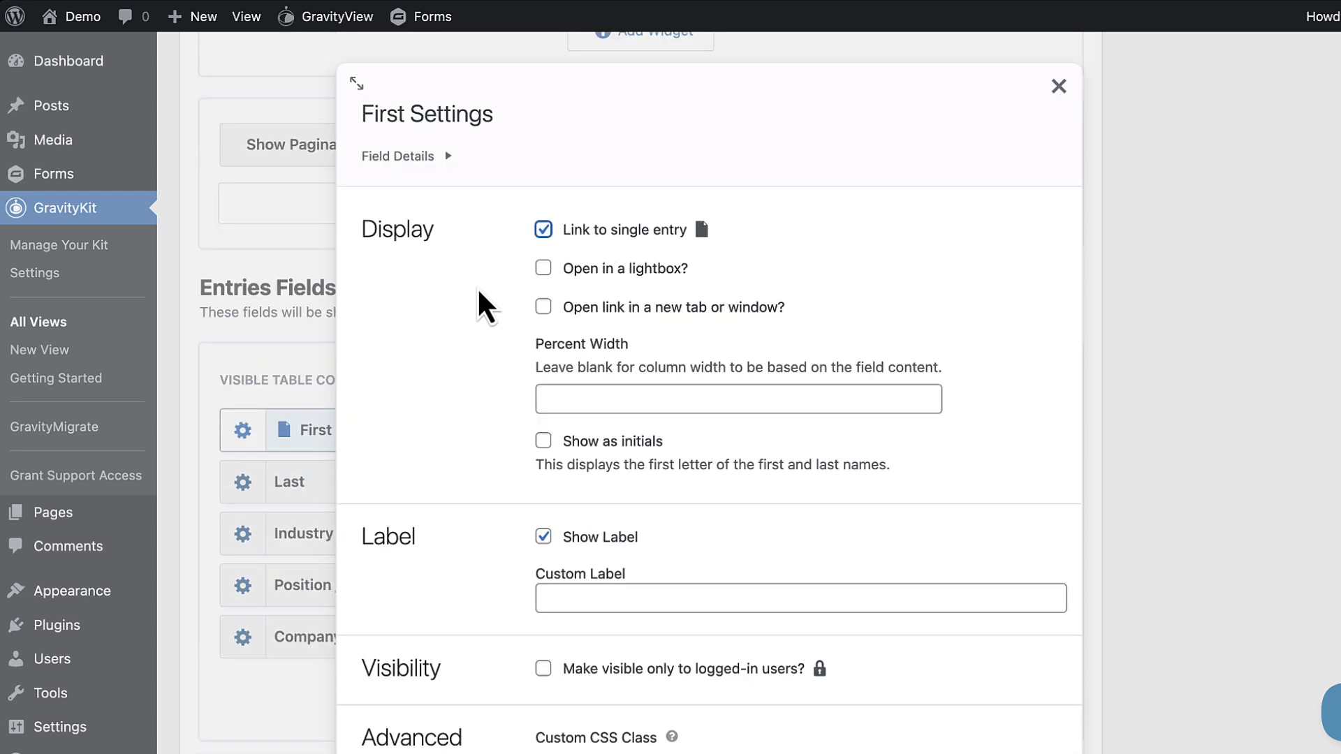
{"action": "scroll", "coordinate": [463, 292], "scroll_direction": "down", "scroll_amount": 1}
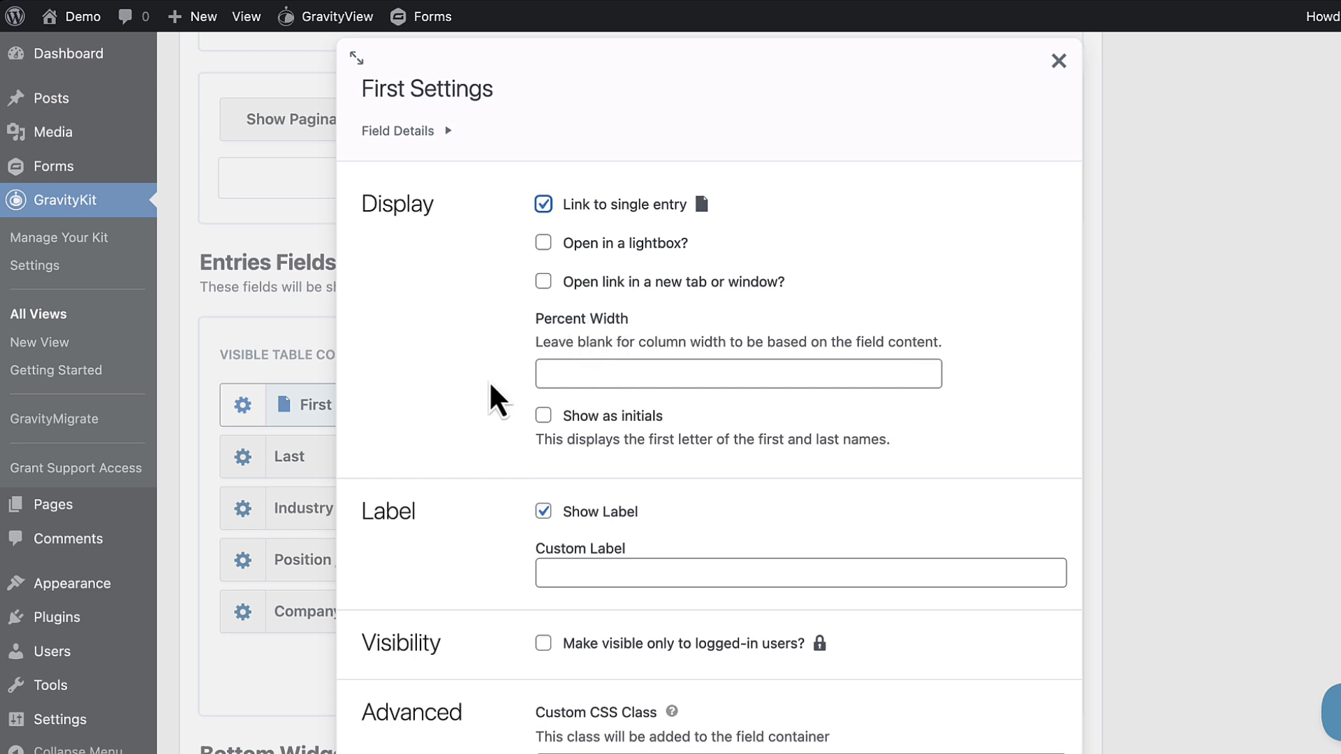
{"action": "scroll", "coordinate": [492, 385], "scroll_direction": "down", "scroll_amount": 5}
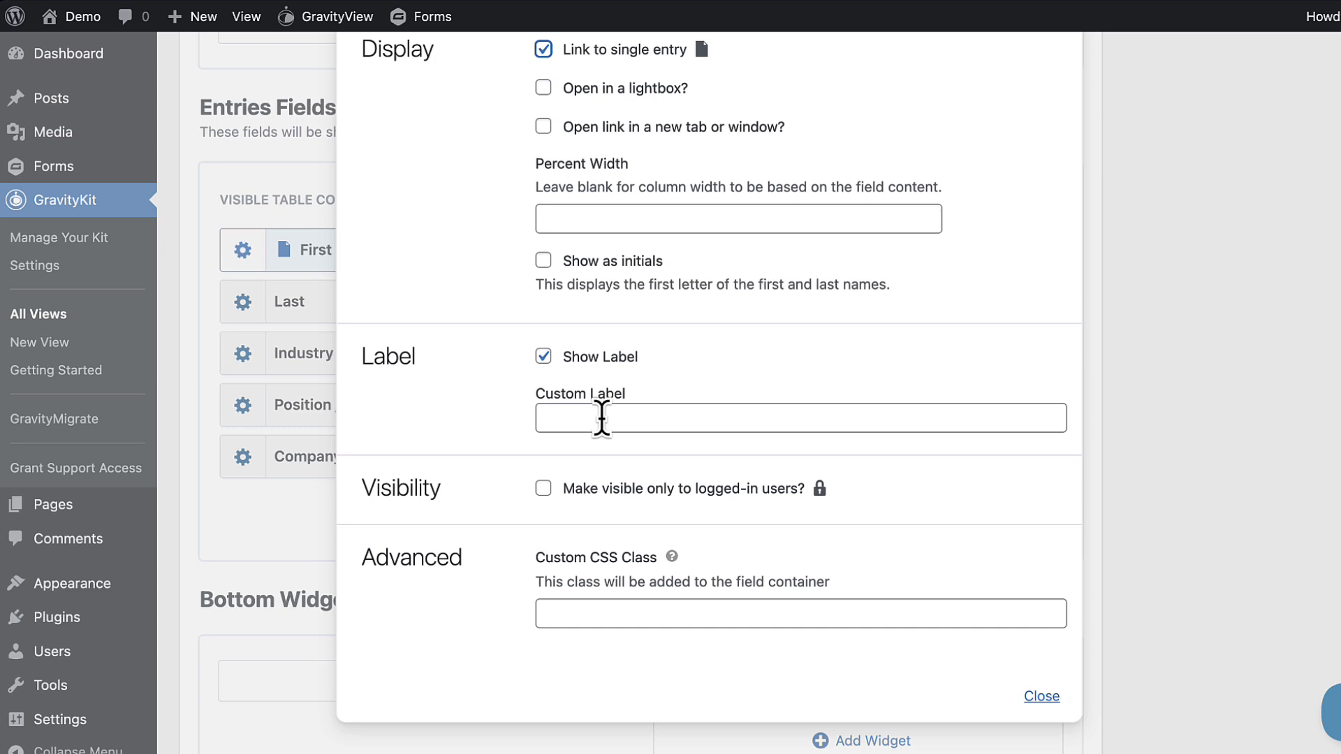
Step: Try making the First column visible only to logged-in users
{"action": "left_click", "coordinate": [588, 488]}
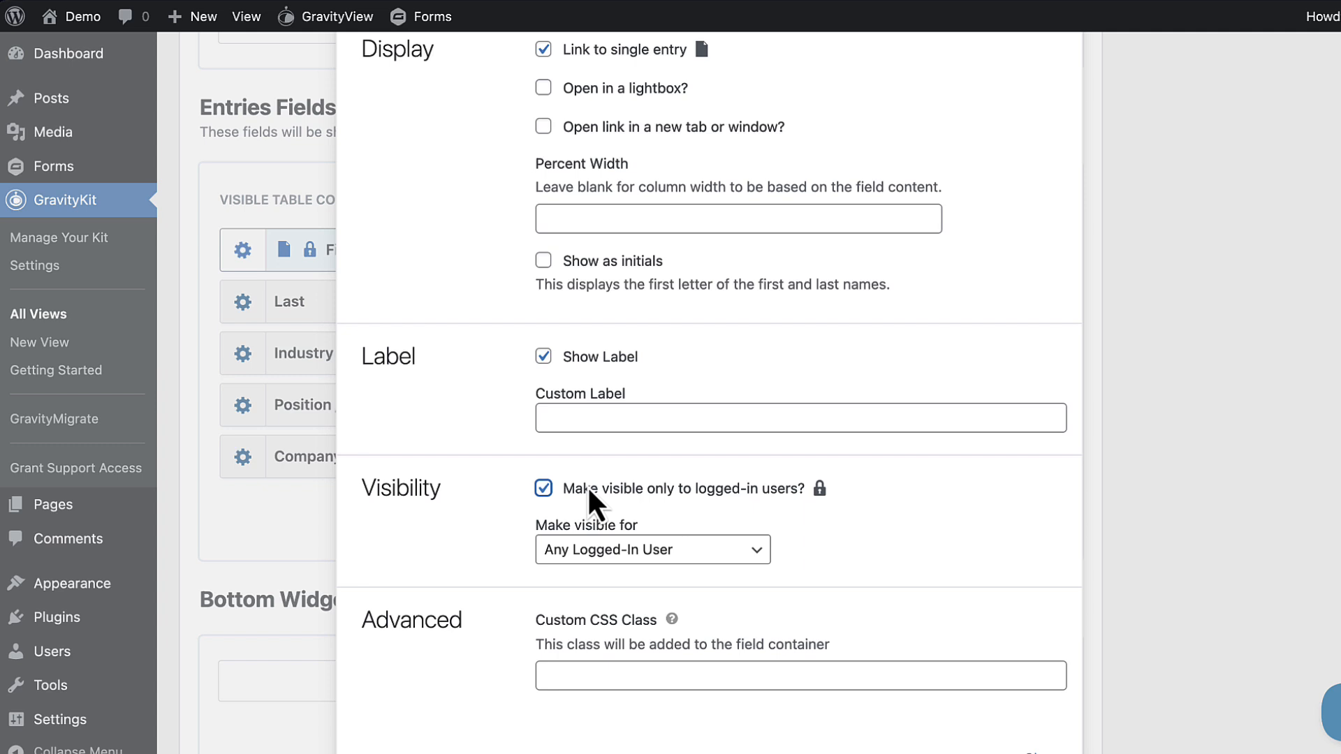
{"action": "left_click", "coordinate": [741, 553]}
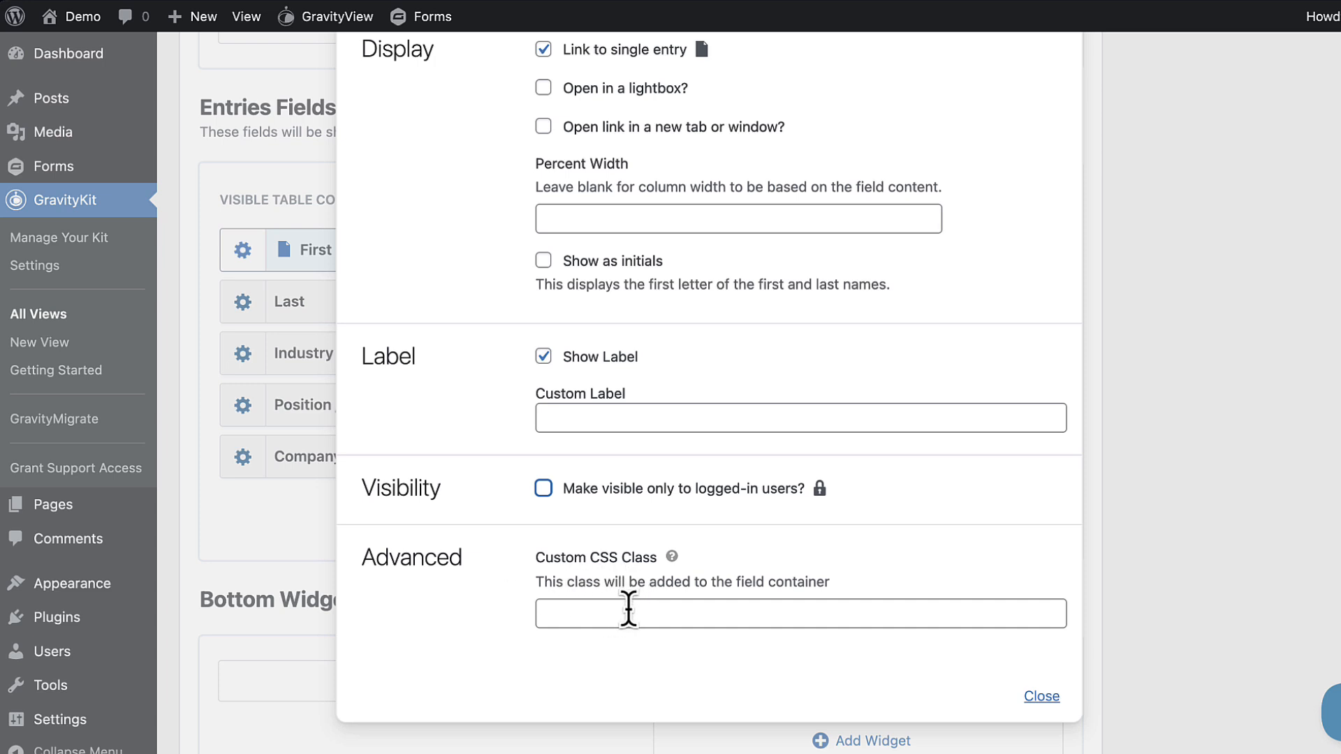
{"action": "key", "text": "Escape"}
Step: Review the View's general, Multiple Entries and Single Entry settings
{"action": "scroll", "coordinate": [803, 401], "scroll_direction": "down", "scroll_amount": 5}
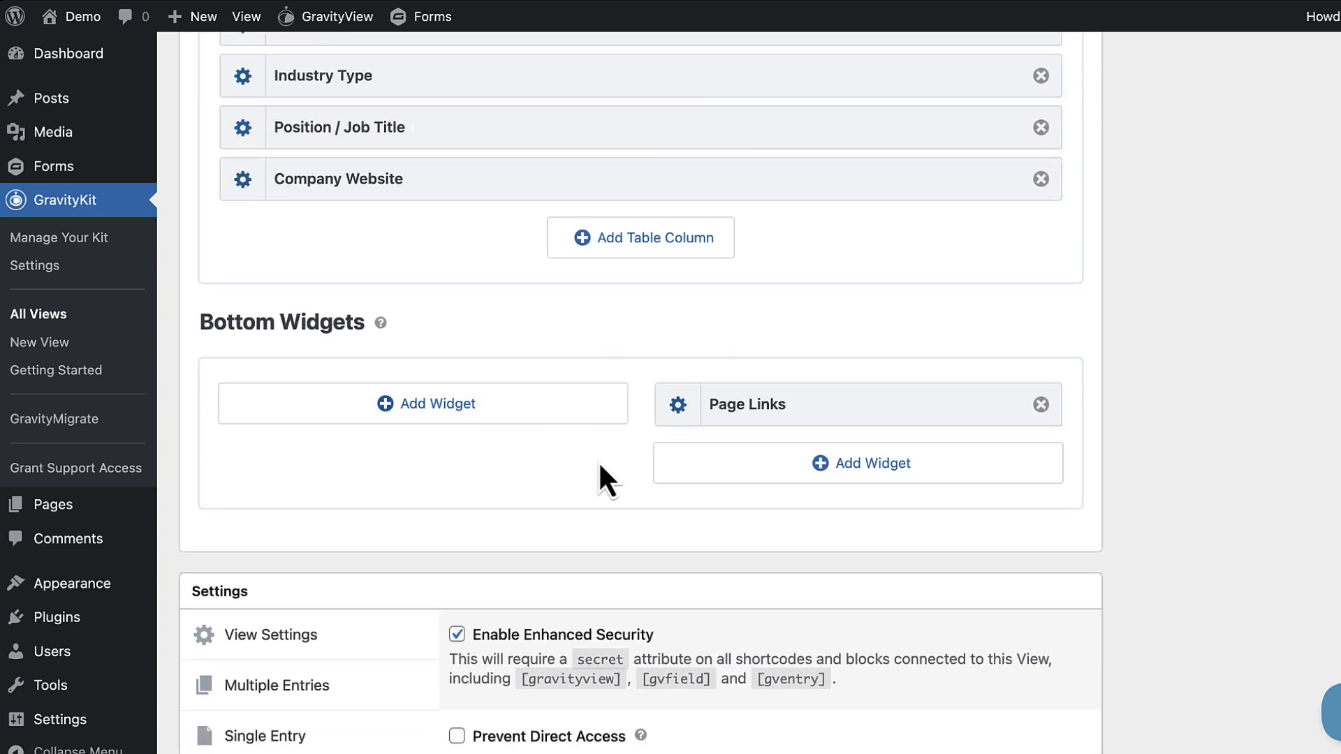
{"action": "scroll", "coordinate": [599, 466], "scroll_direction": "down", "scroll_amount": 5}
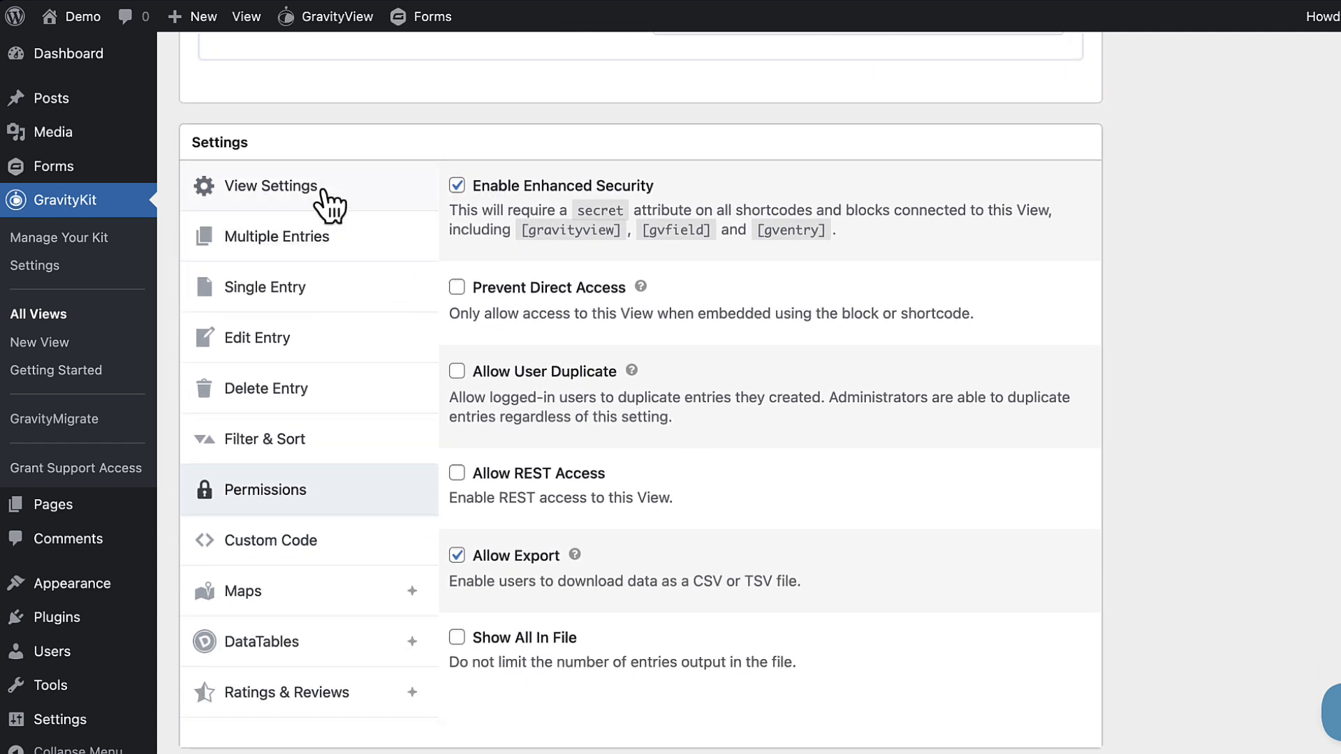
{"action": "left_click", "coordinate": [286, 193]}
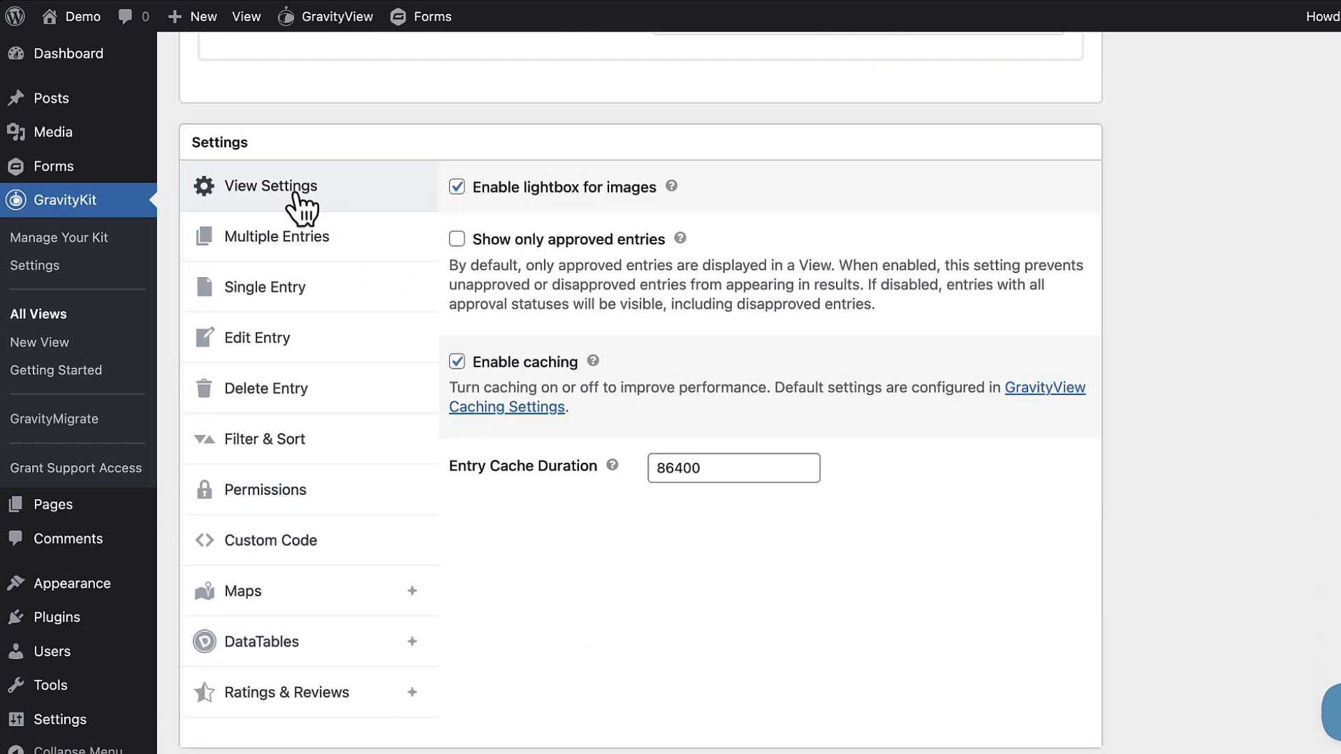
{"action": "scroll", "coordinate": [487, 210], "scroll_direction": "down", "scroll_amount": 1}
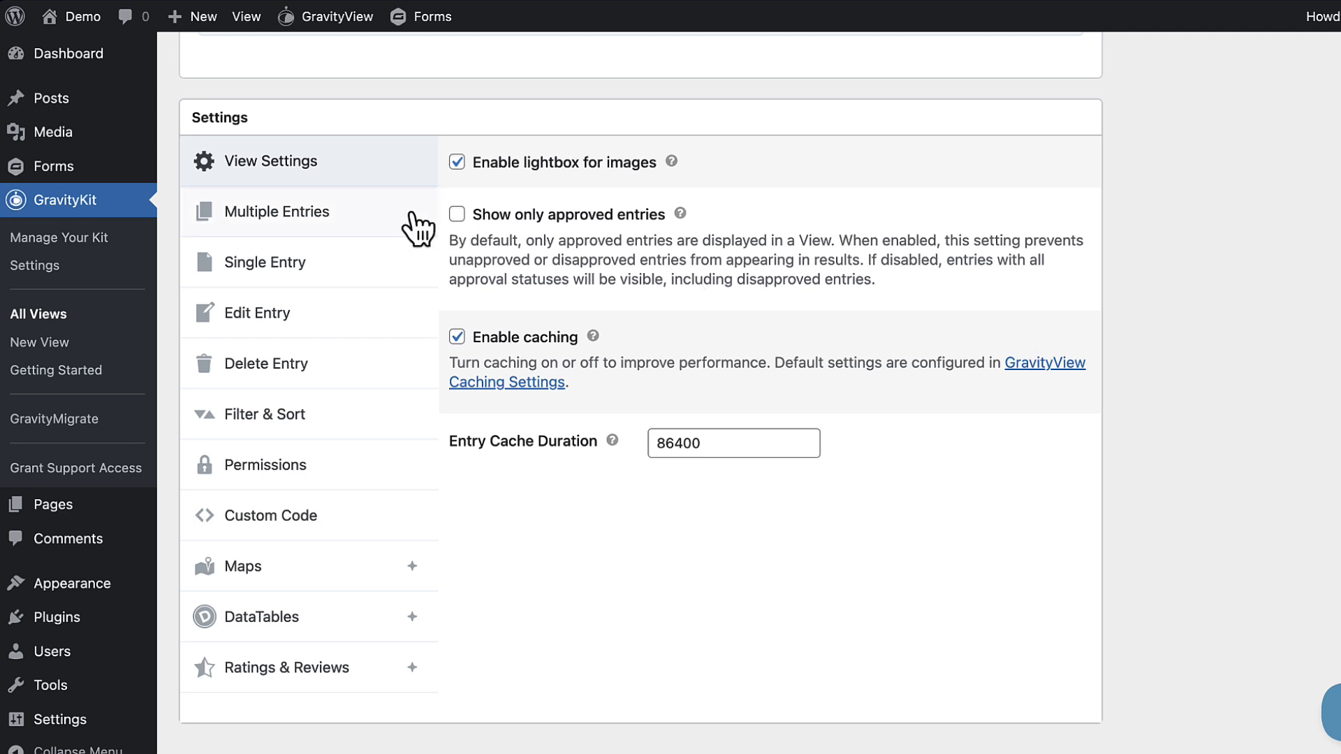
{"action": "left_click", "coordinate": [356, 220]}
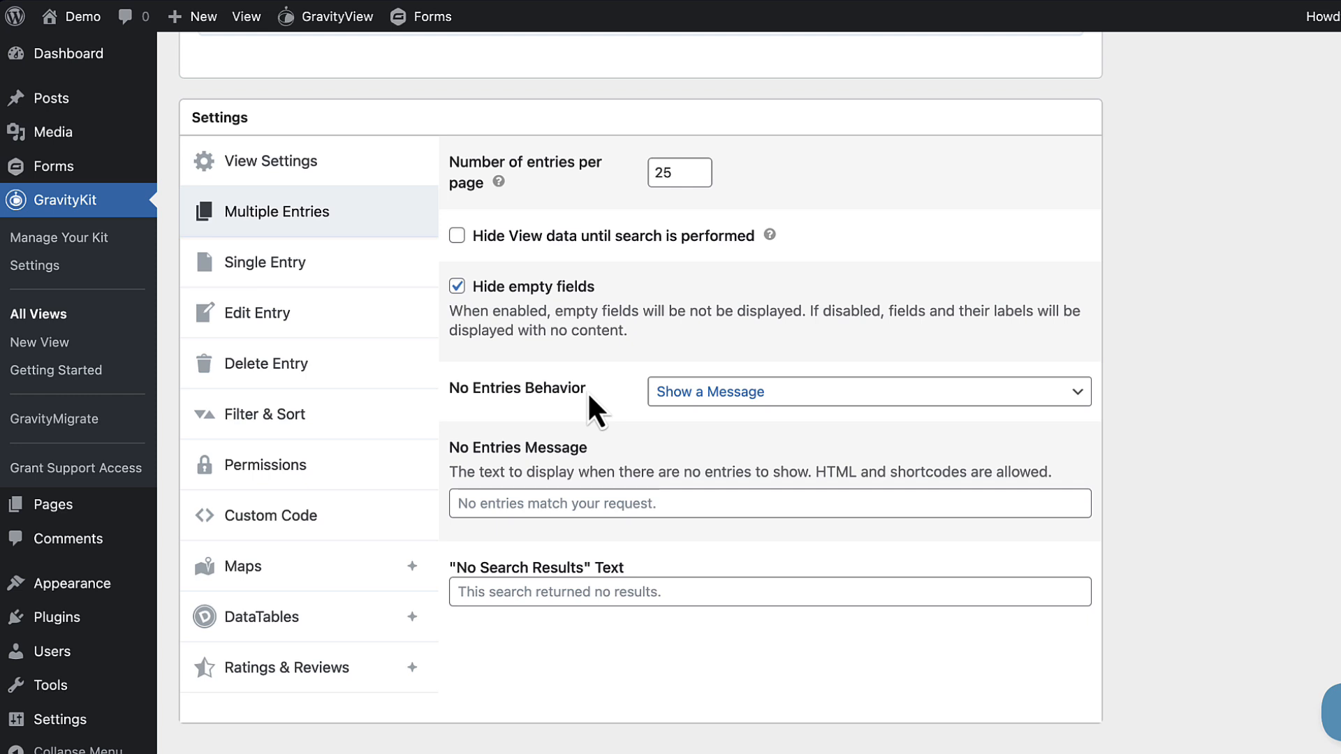
{"action": "left_click", "coordinate": [371, 264]}
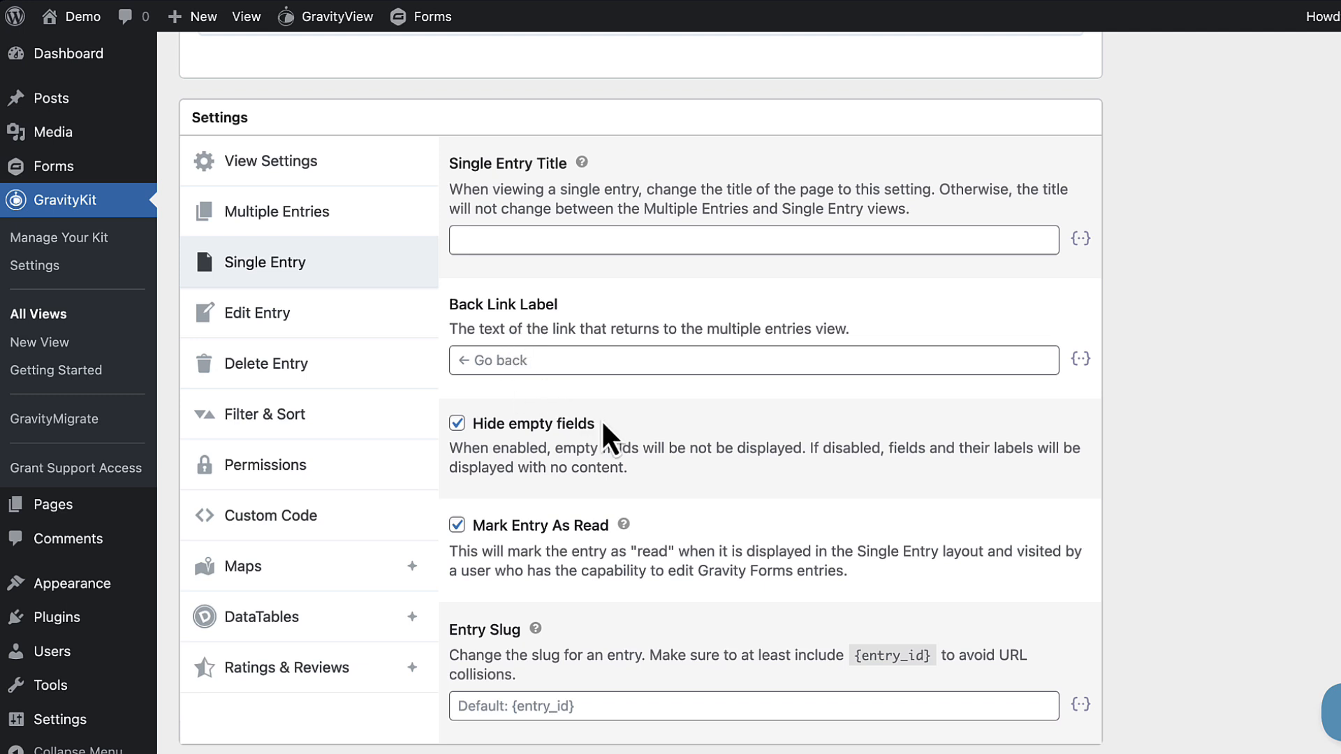
Step: Review the View's Edit Entry settings for edit locking, user editing, redirect and button text
{"action": "scroll", "coordinate": [586, 423], "scroll_direction": "up", "scroll_amount": 1}
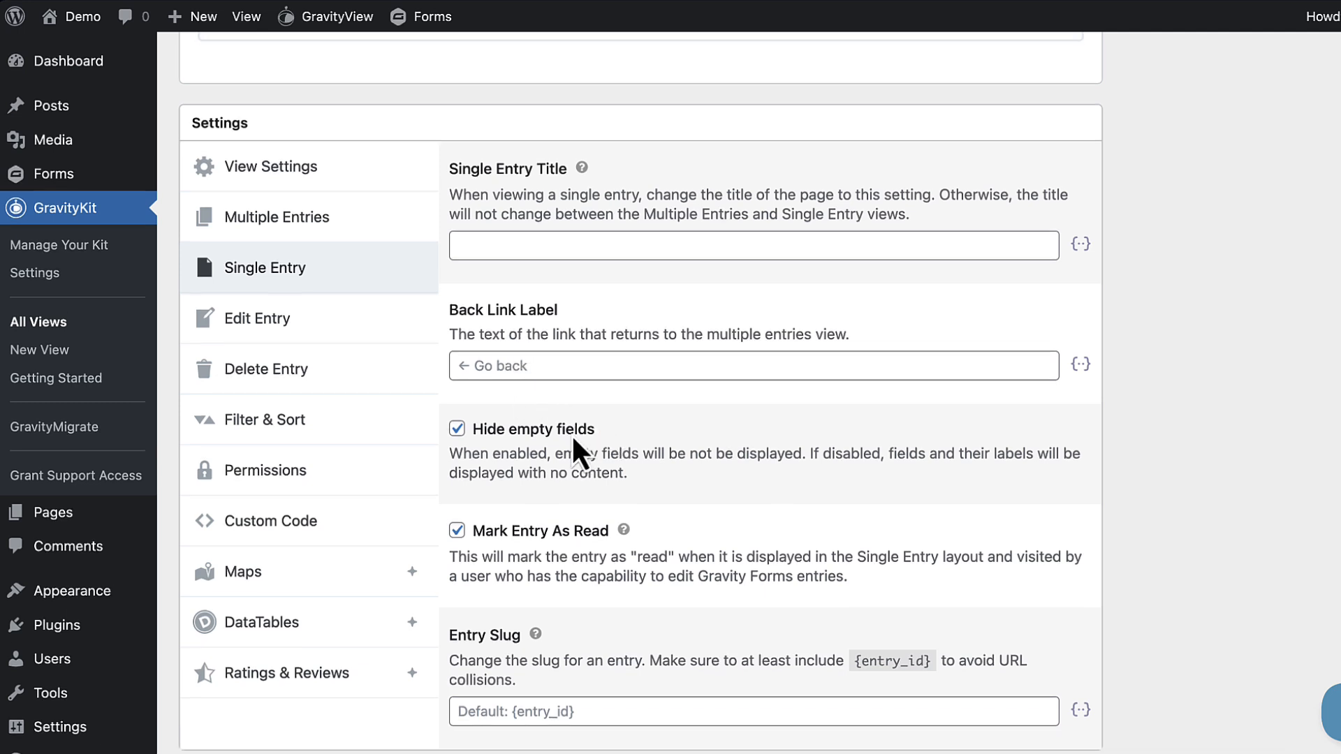
{"action": "left_click", "coordinate": [308, 325]}
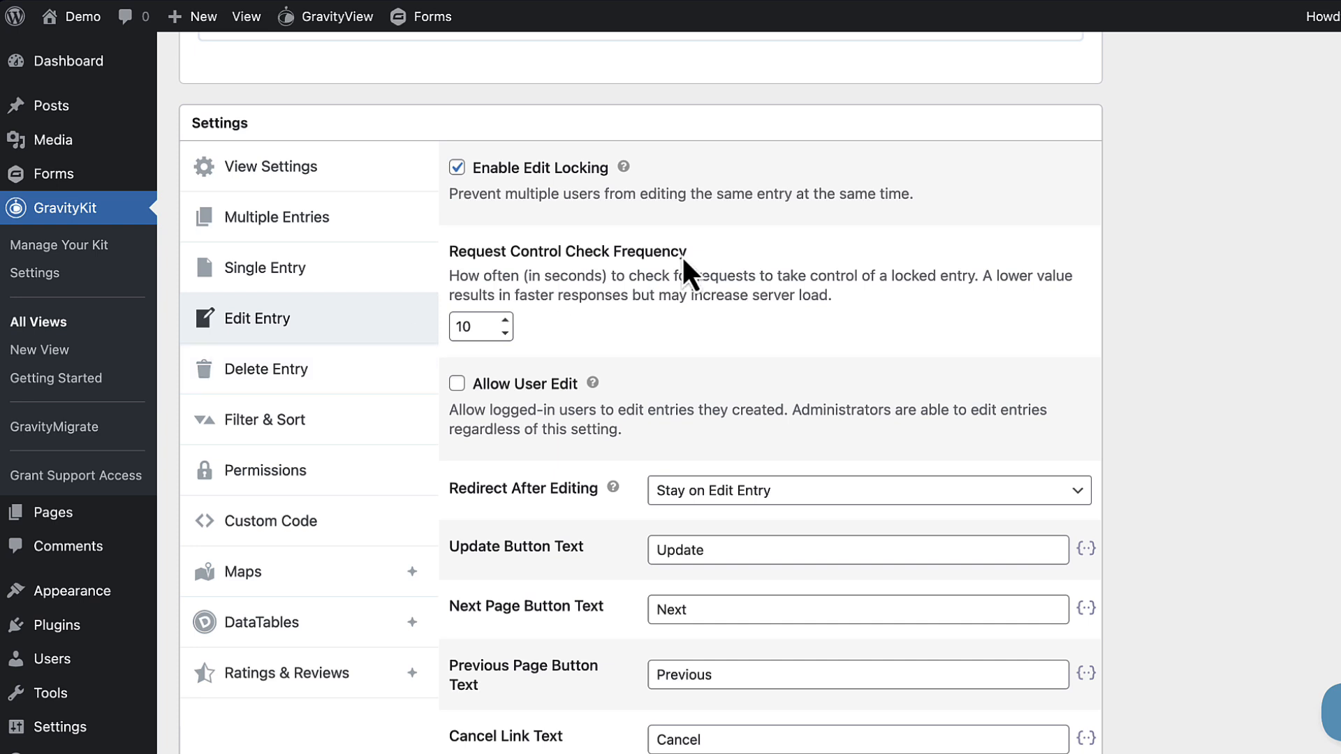
{"action": "scroll", "coordinate": [724, 270], "scroll_direction": "down", "scroll_amount": 1}
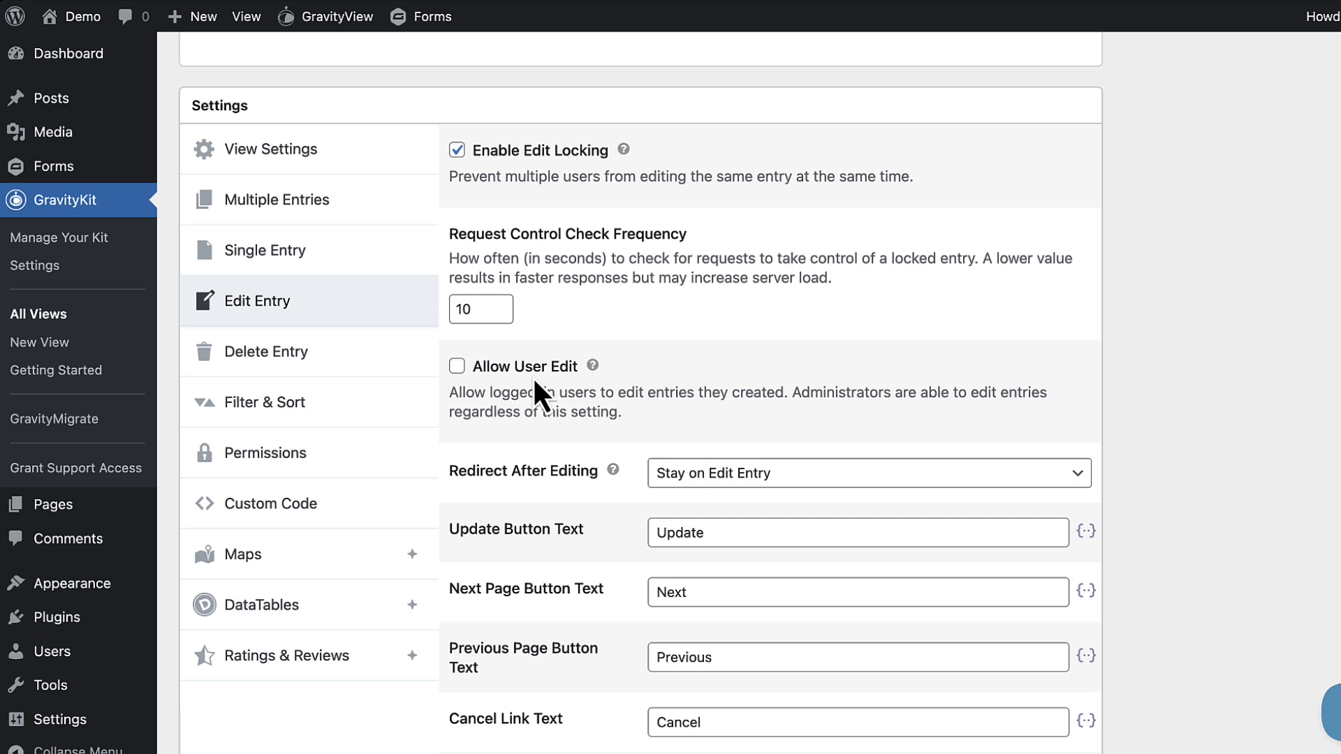
{"action": "scroll", "coordinate": [532, 376], "scroll_direction": "down", "scroll_amount": 4}
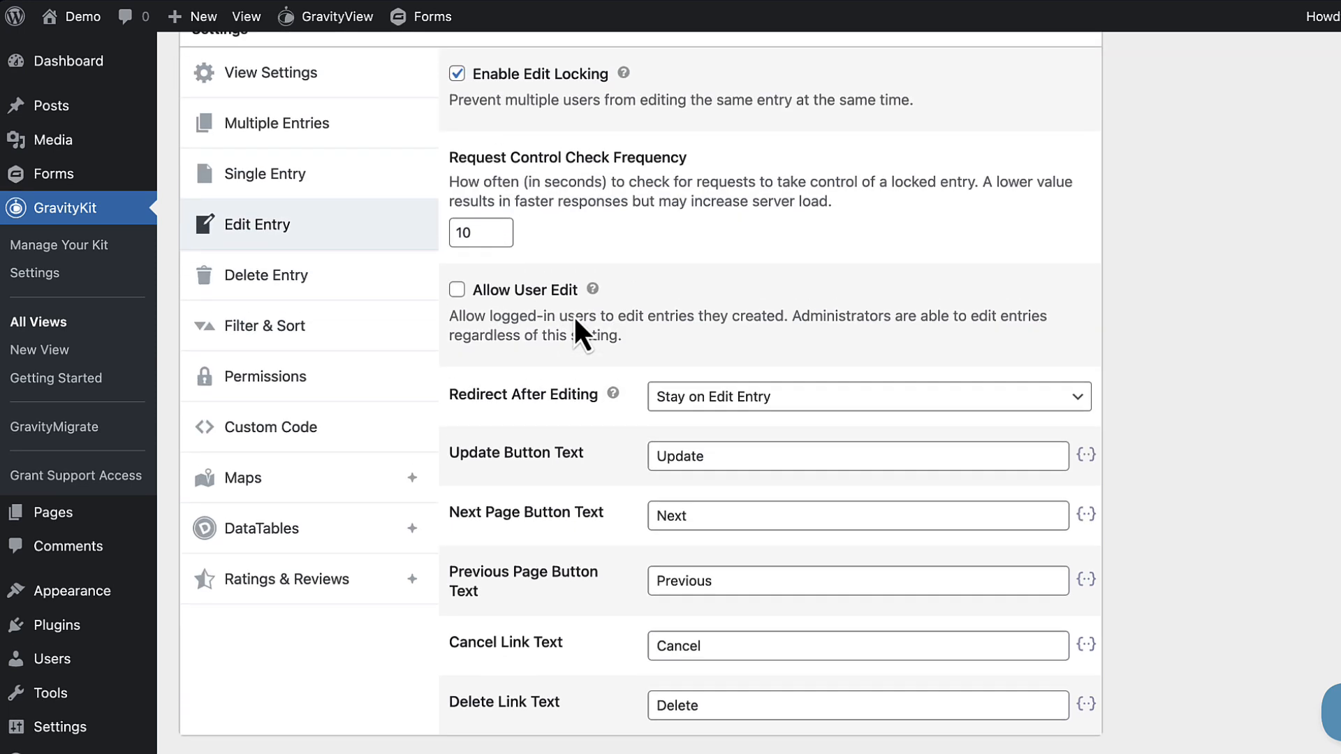
Step: Review the Filter & Sort settings, including the sort direction choices, and the Custom Code settings
{"action": "left_click", "coordinate": [317, 329]}
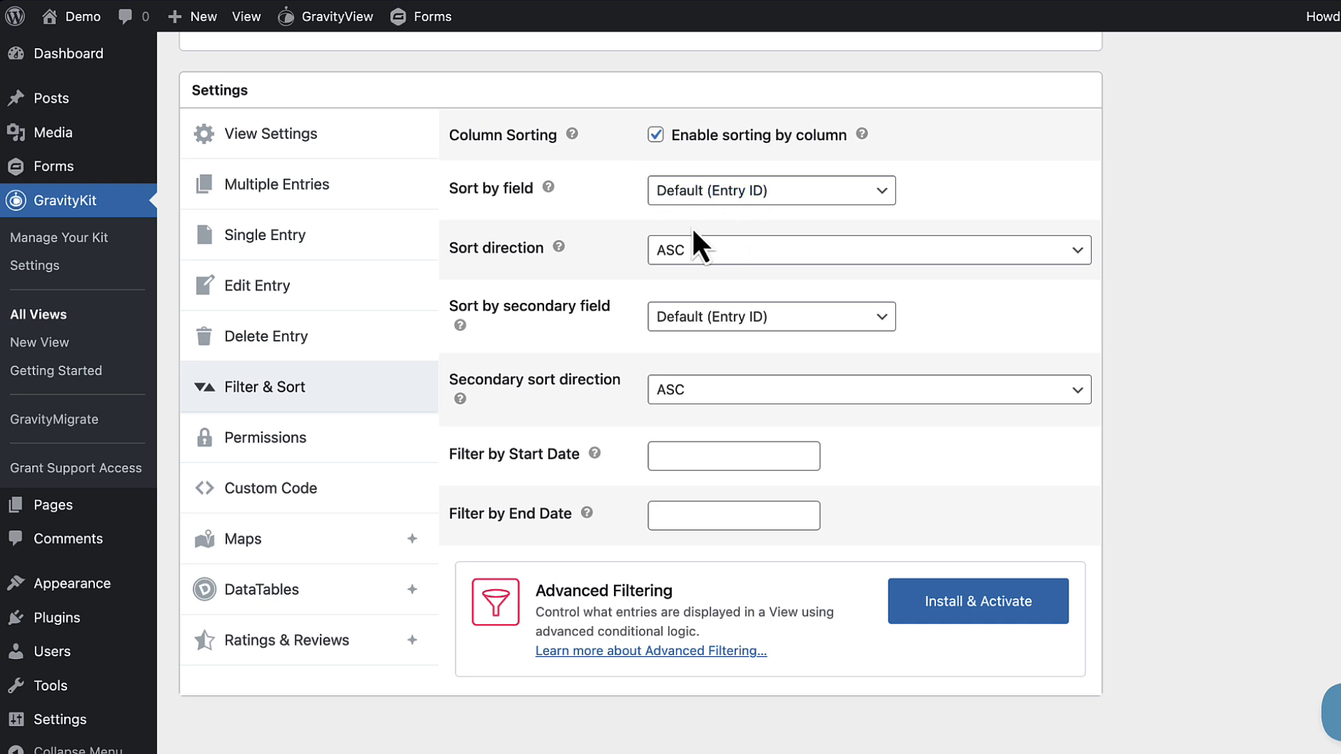
{"action": "left_click", "coordinate": [705, 260]}
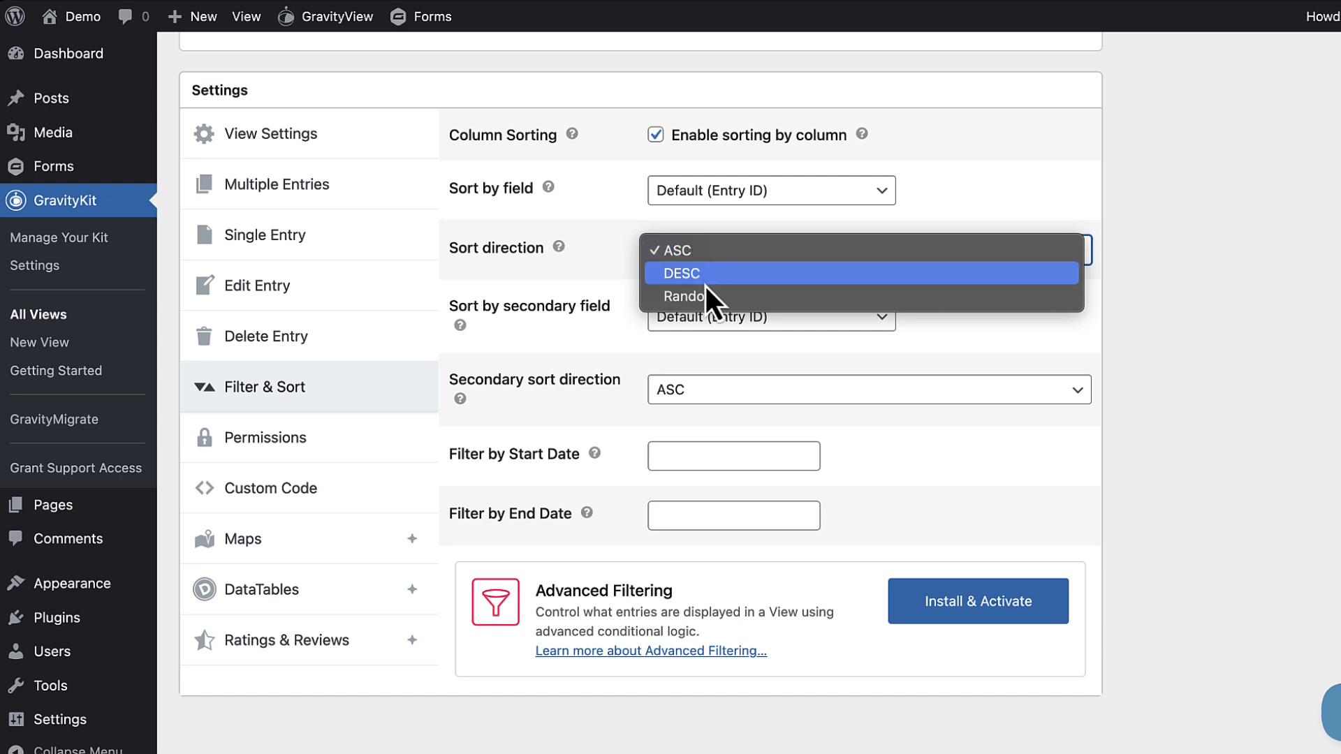
{"action": "left_click", "coordinate": [609, 277]}
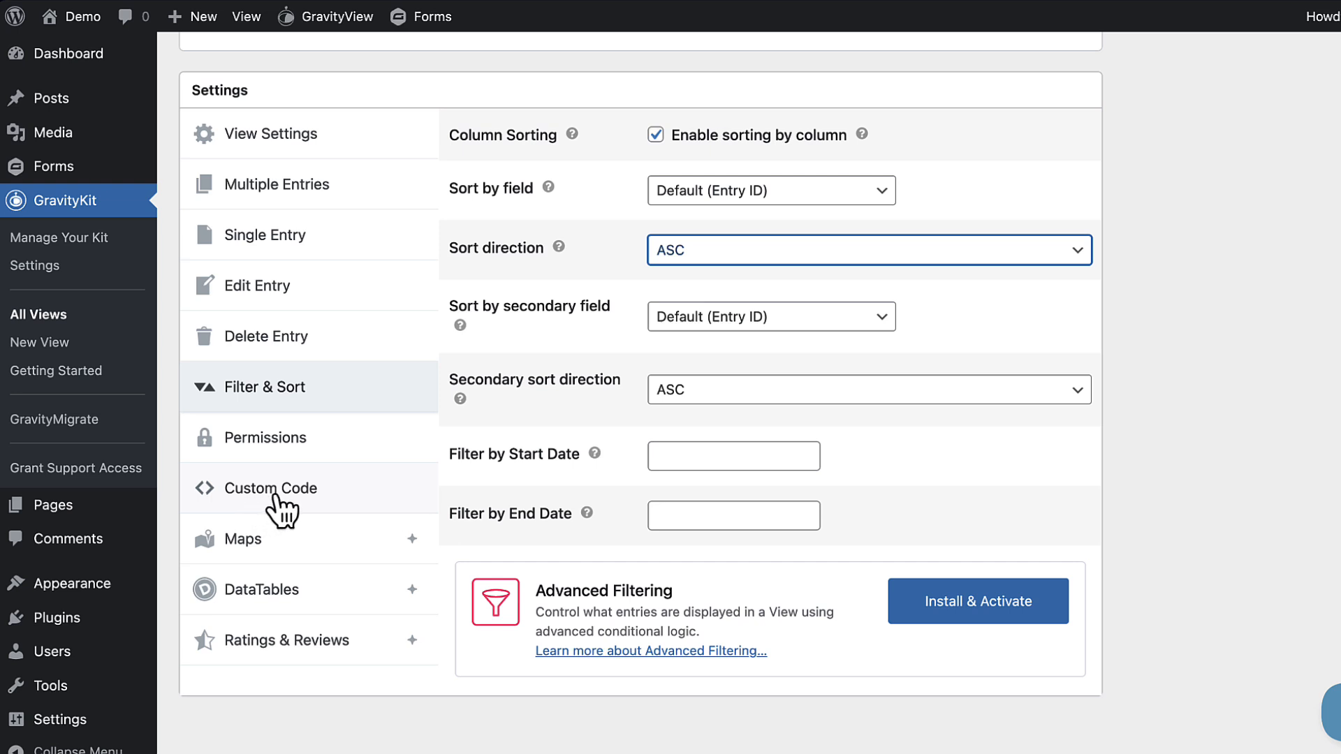
{"action": "left_click", "coordinate": [340, 515]}
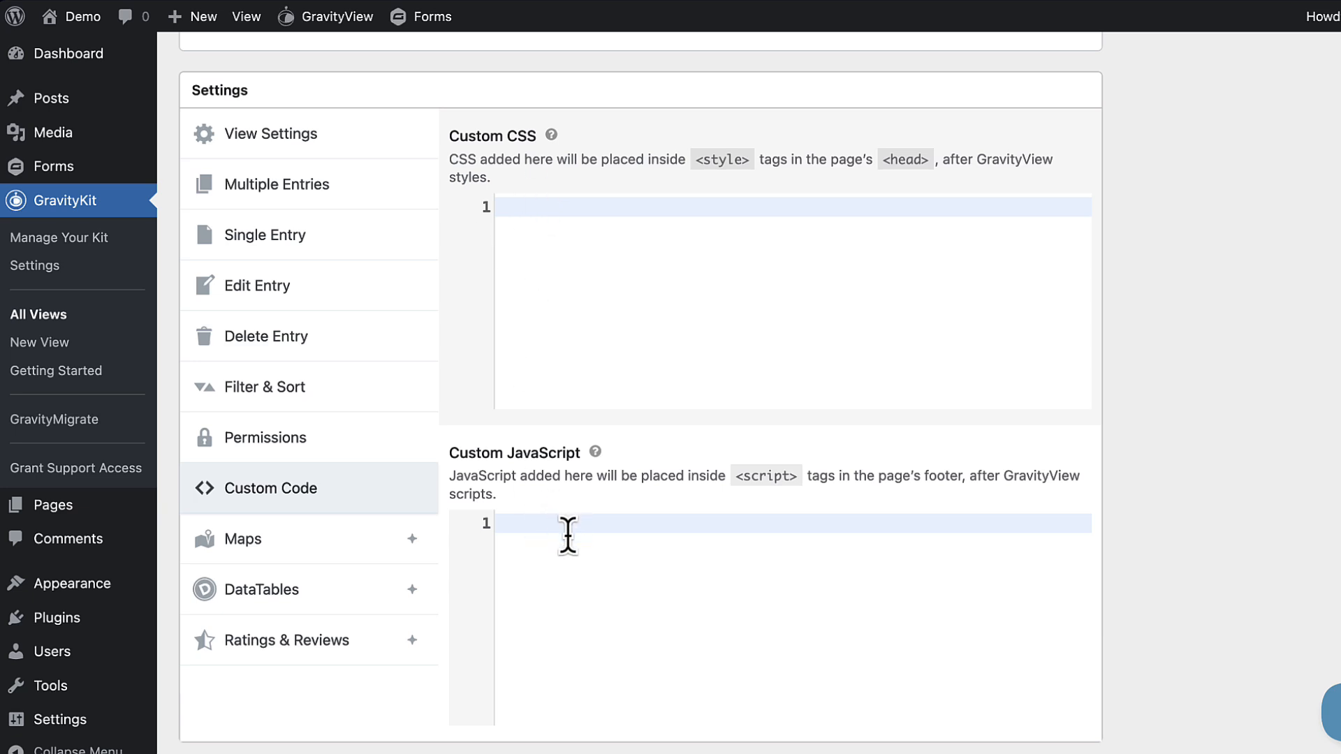
Step: Open the View's Single Entry layout and review the fields it displays
{"action": "scroll", "coordinate": [568, 536], "scroll_direction": "up", "scroll_amount": 15}
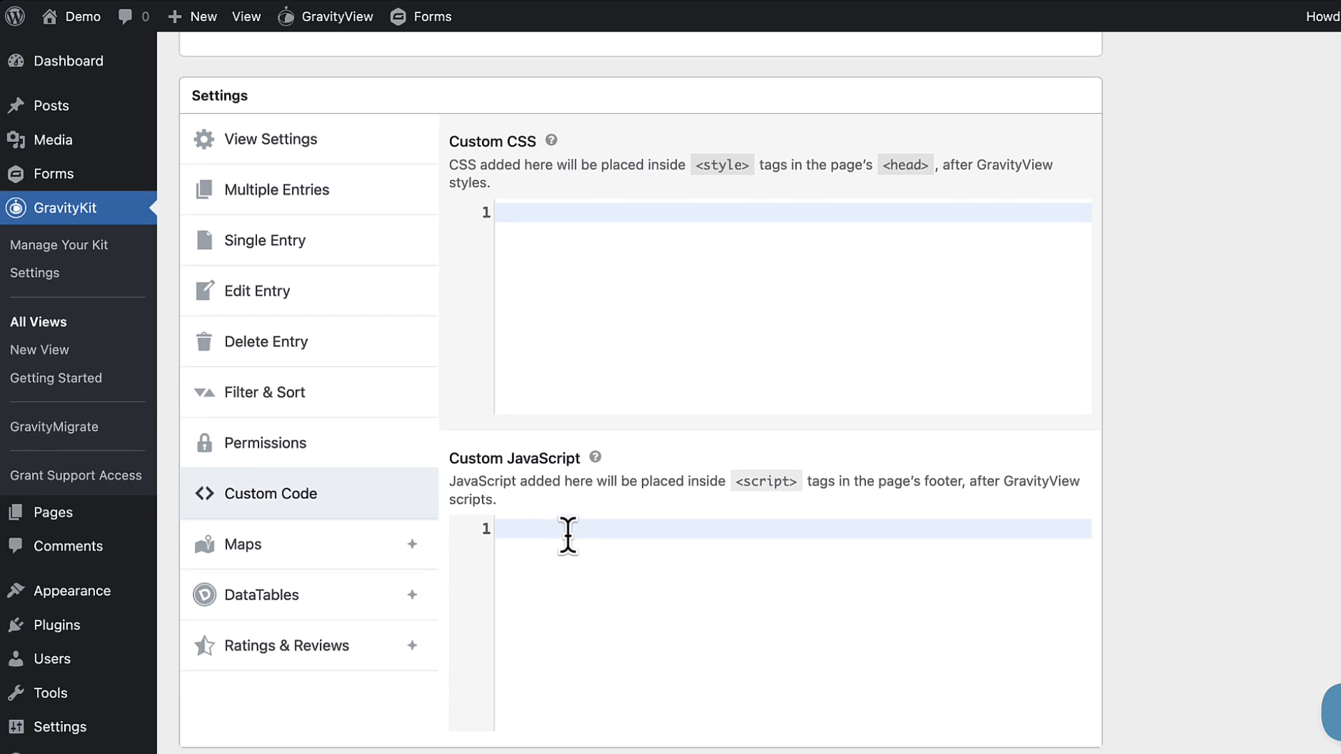
{"action": "scroll", "coordinate": [568, 536], "scroll_direction": "up", "scroll_amount": 3}
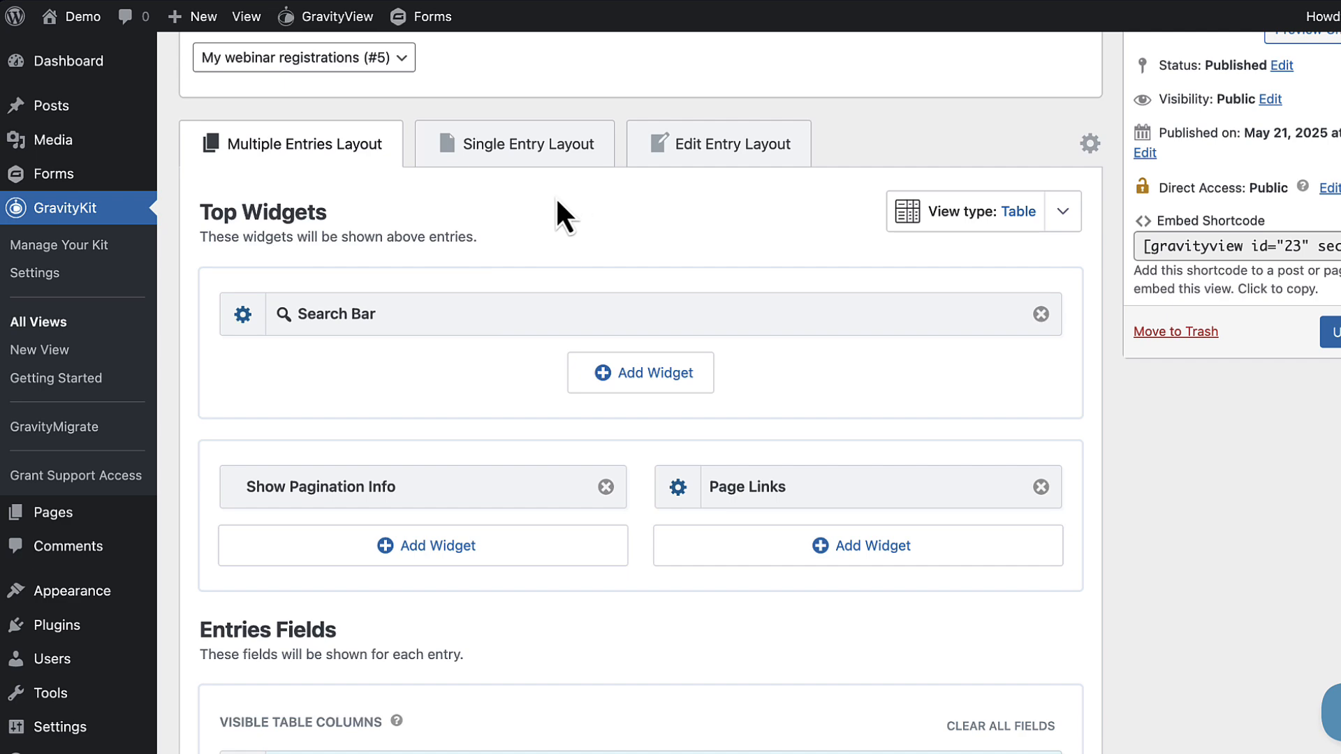
{"action": "left_click", "coordinate": [516, 162]}
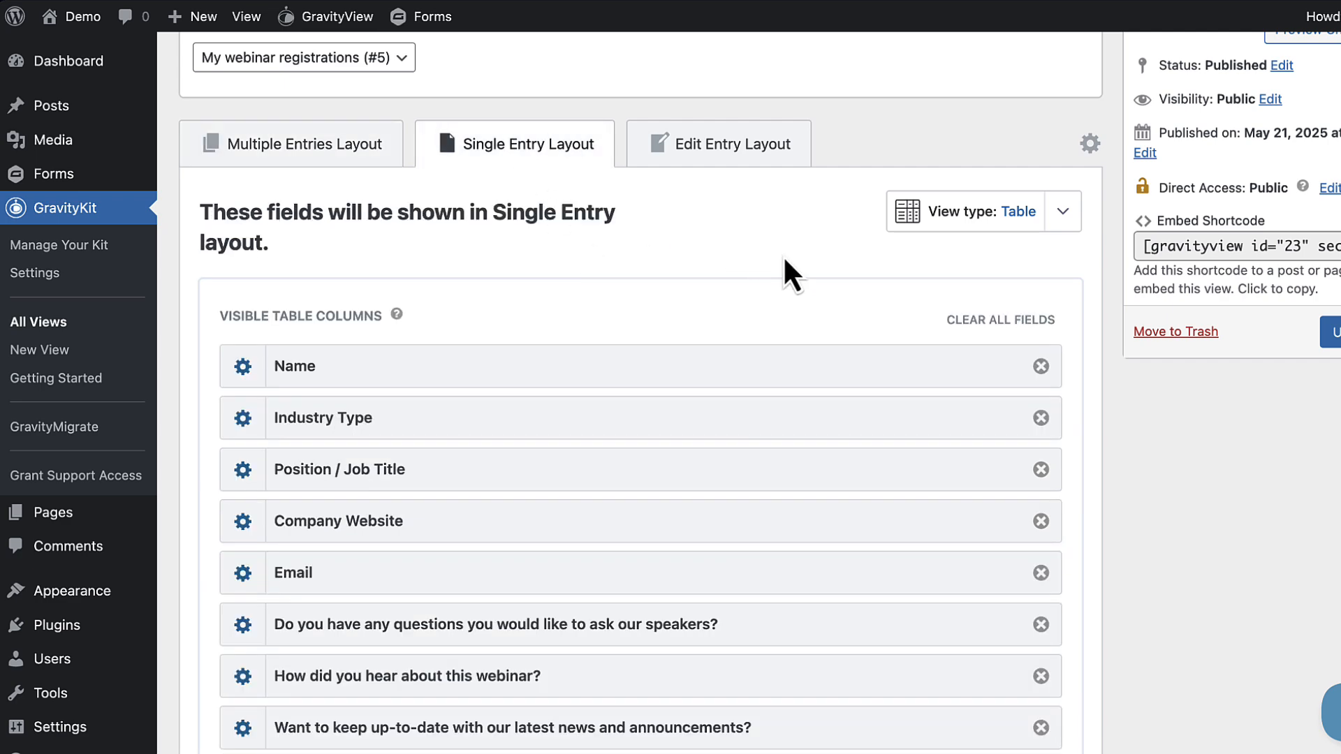
{"action": "scroll", "coordinate": [783, 259], "scroll_direction": "down", "scroll_amount": 5}
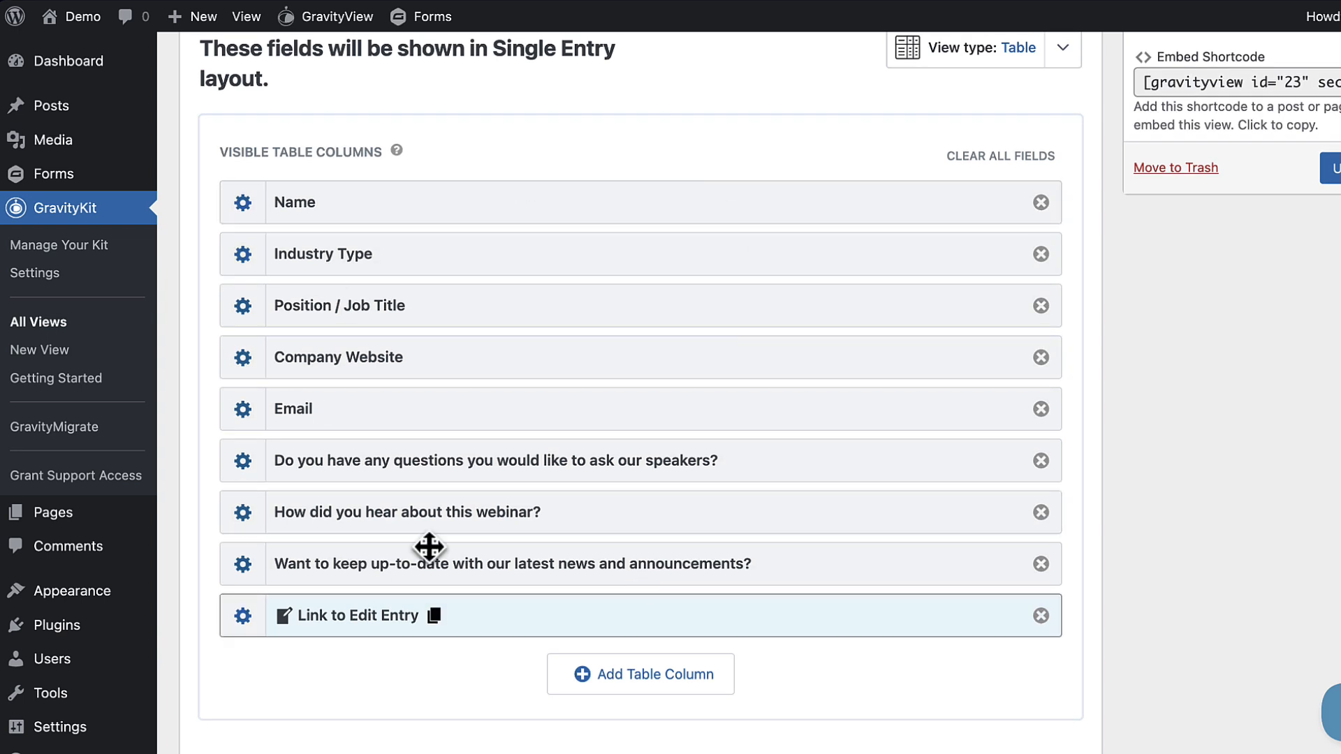
{"action": "scroll", "coordinate": [648, 413], "scroll_direction": "up", "scroll_amount": 2}
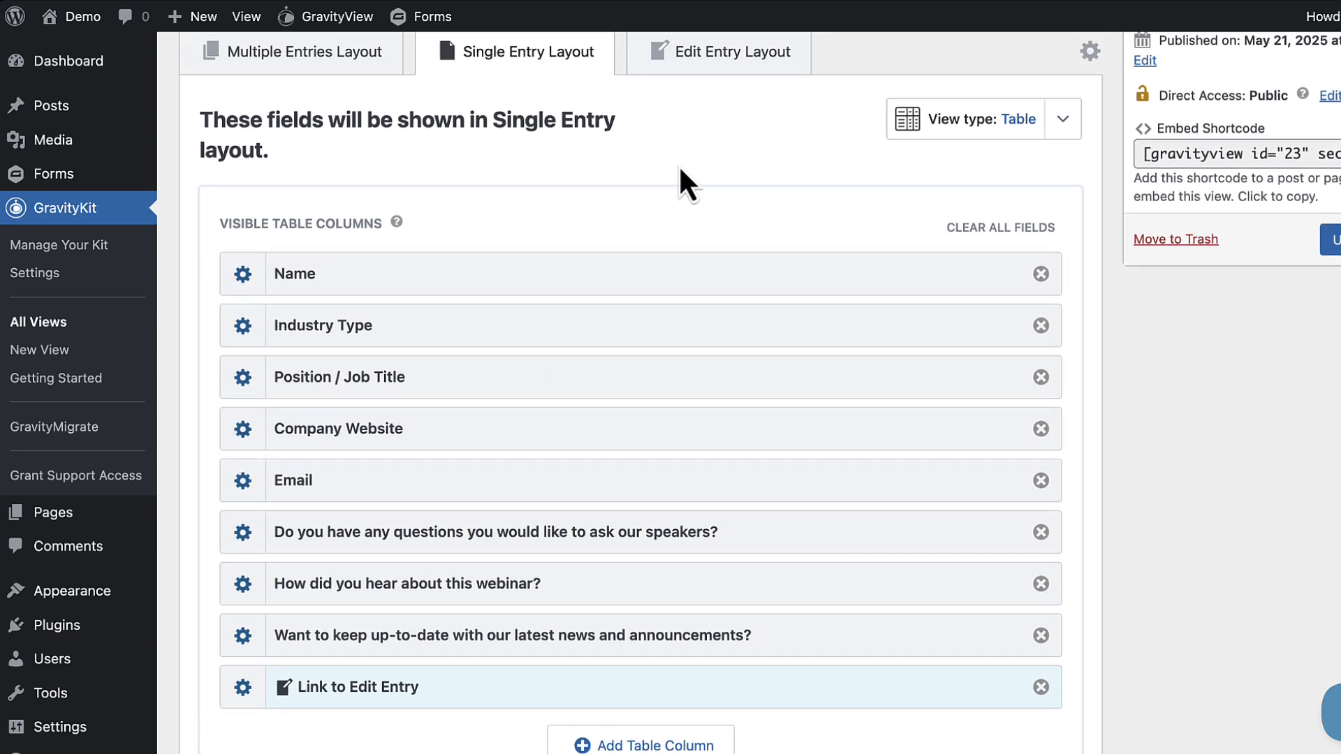
{"action": "scroll", "coordinate": [678, 165], "scroll_direction": "up", "scroll_amount": 1}
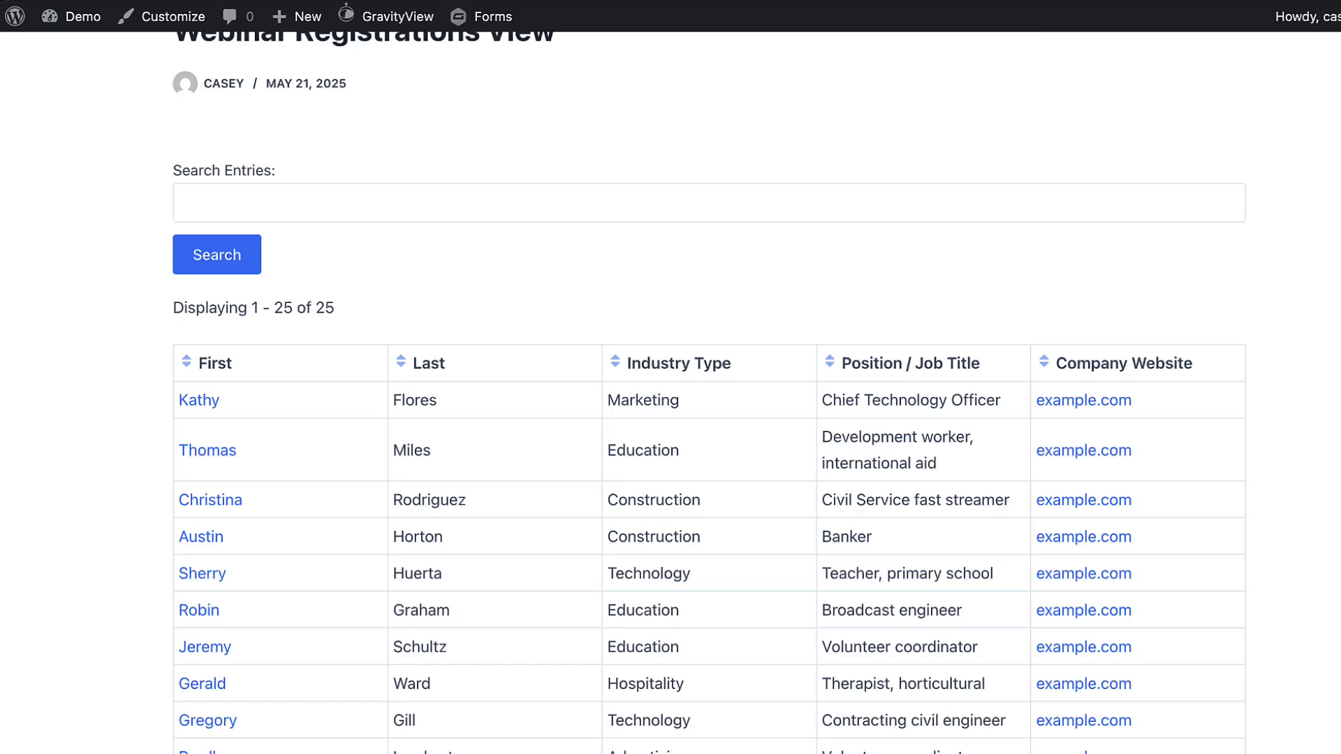
Step: On the published View, open the first registrant's single entry page from the table and review its details
{"action": "scroll", "coordinate": [478, 163], "scroll_direction": "down", "scroll_amount": 3}
{"action": "scroll", "coordinate": [478, 162], "scroll_direction": "down", "scroll_amount": 1}
{"action": "scroll", "coordinate": [479, 168], "scroll_direction": "down", "scroll_amount": 1}
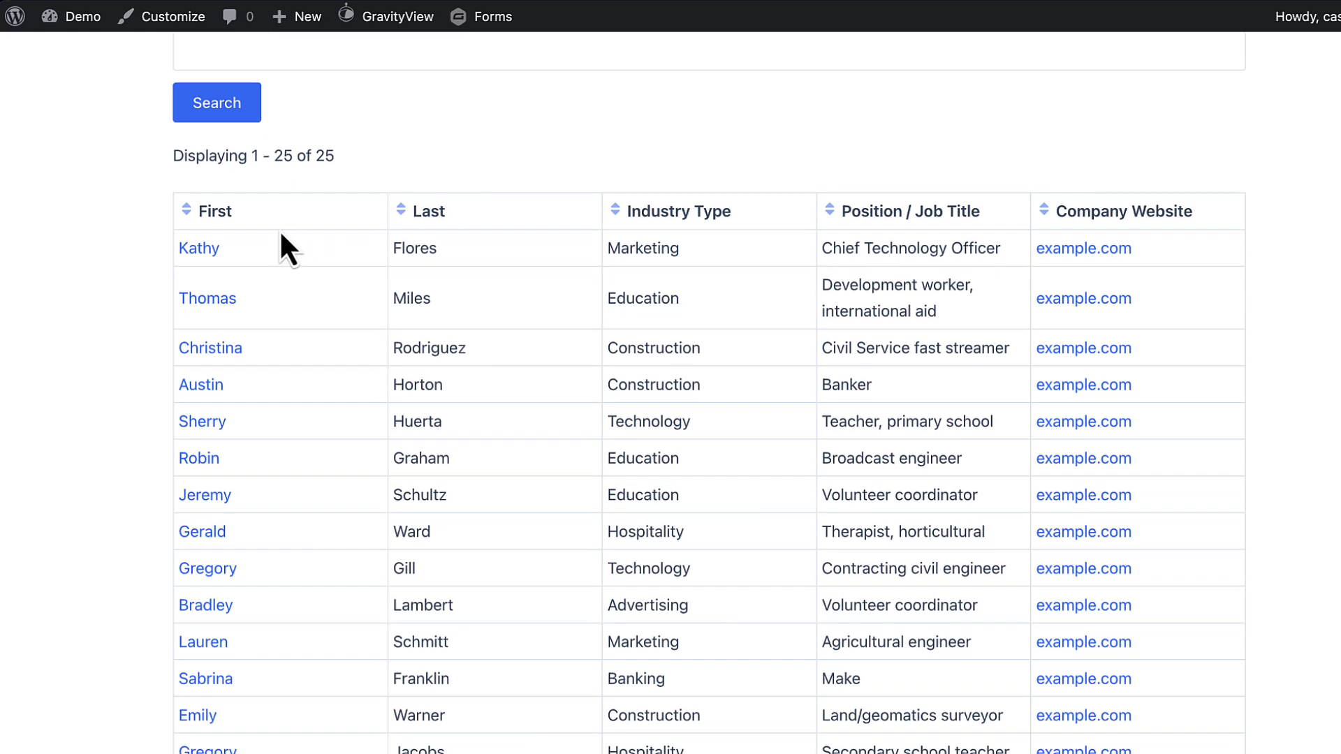
{"action": "left_click", "coordinate": [202, 251]}
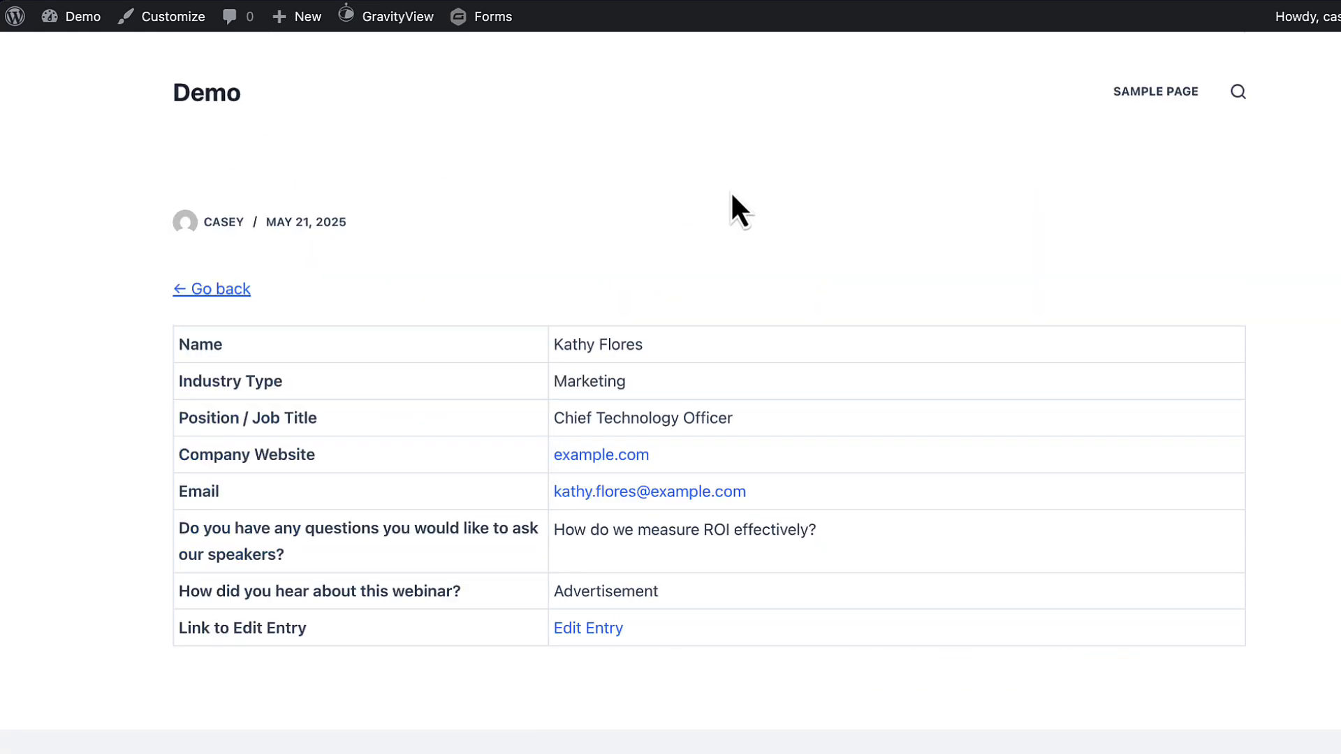
{"action": "scroll", "coordinate": [822, 377], "scroll_direction": "down", "scroll_amount": 1}
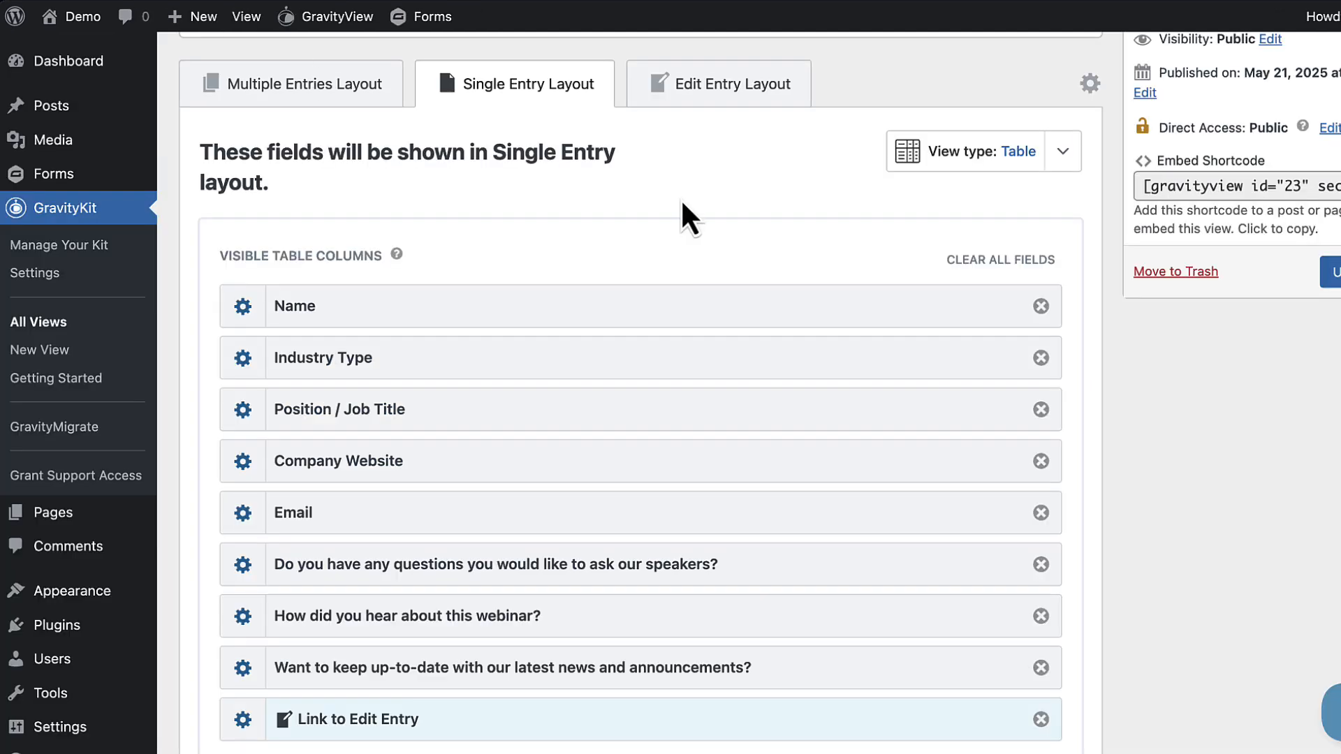
Step: In the Single Entry layout, remove the Email field and swap the order of the speaker-questions and "How did you hear about this webinar?" fields
{"action": "scroll", "coordinate": [680, 199], "scroll_direction": "down", "scroll_amount": 1}
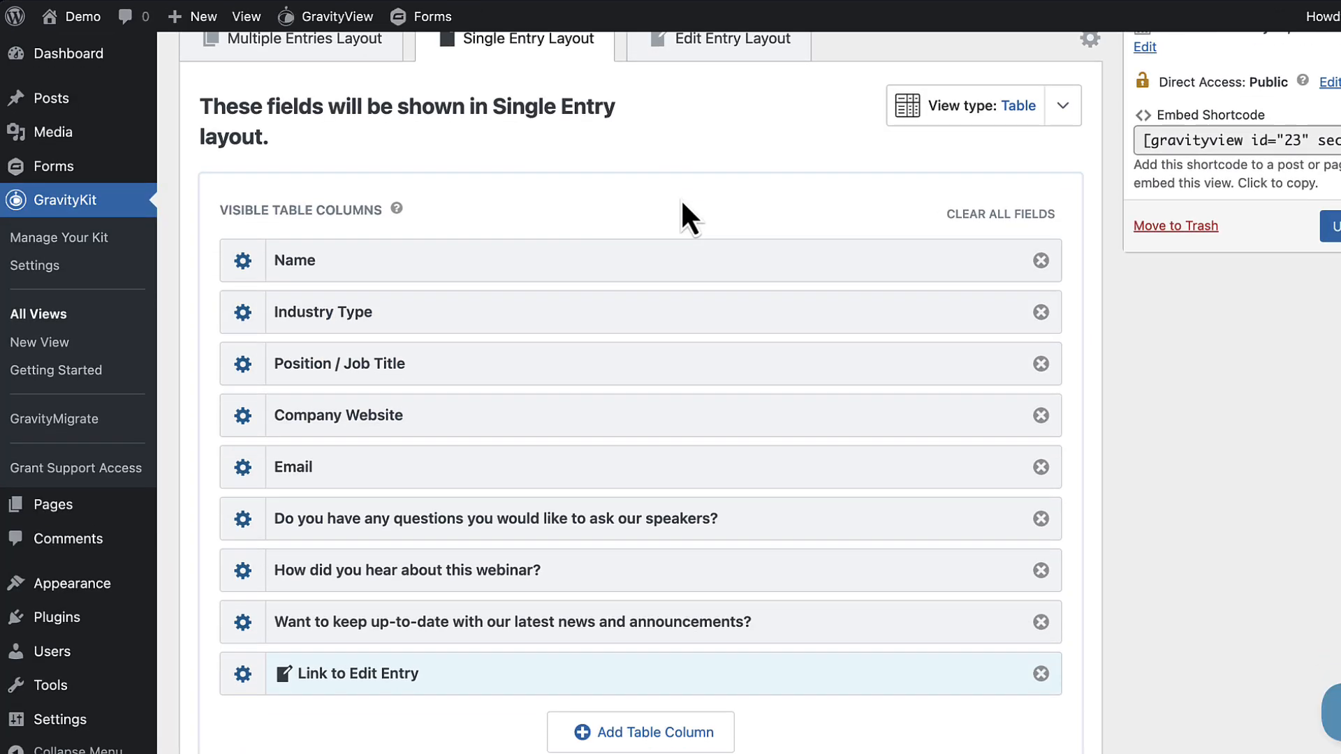
{"action": "scroll", "coordinate": [632, 353], "scroll_direction": "down", "scroll_amount": 1}
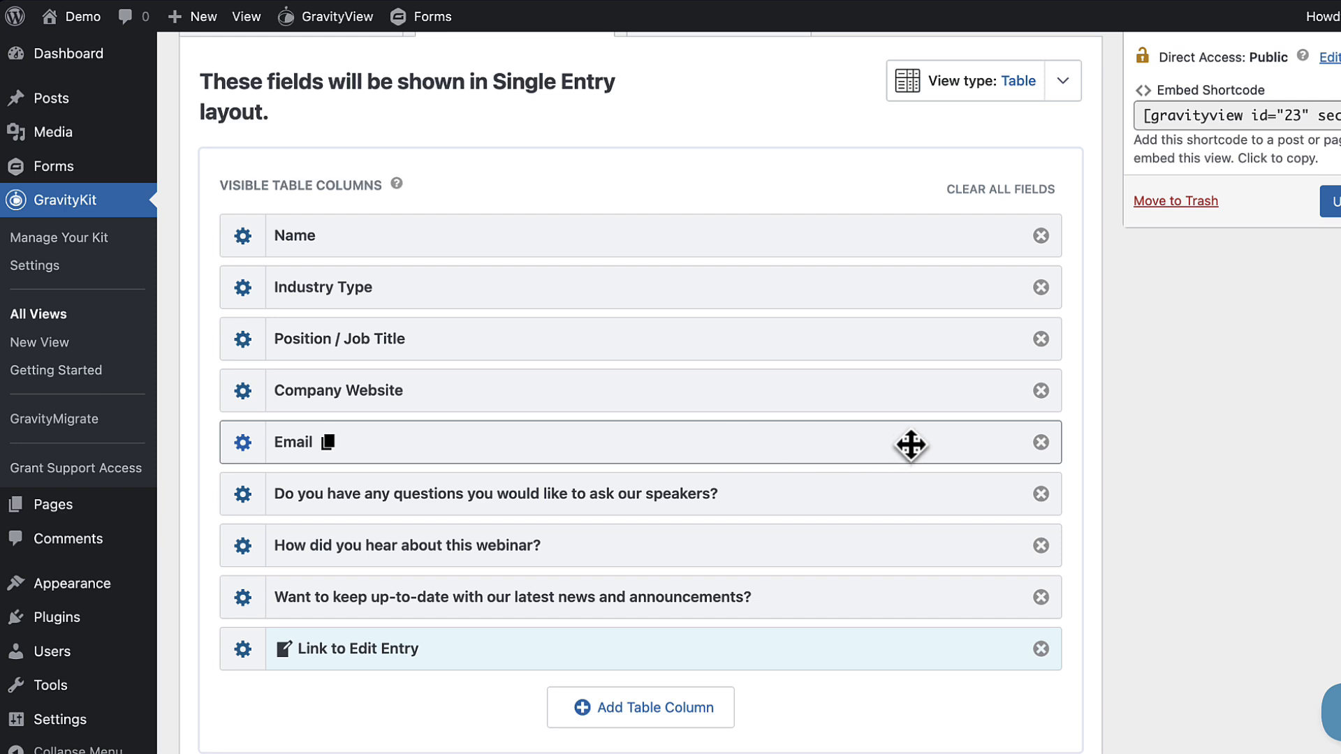
{"action": "left_click", "coordinate": [1041, 442]}
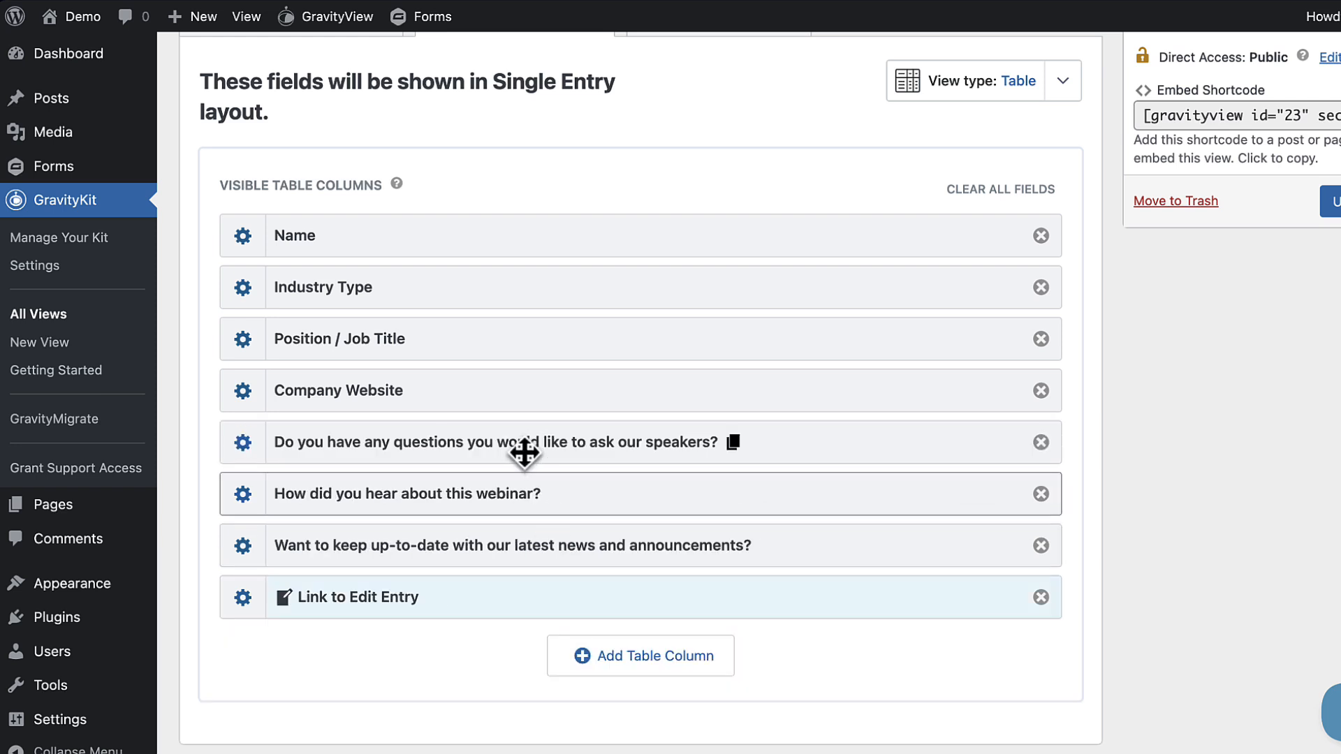
{"action": "left_click_drag", "start_coordinate": [525, 454], "coordinate": [464, 517]}
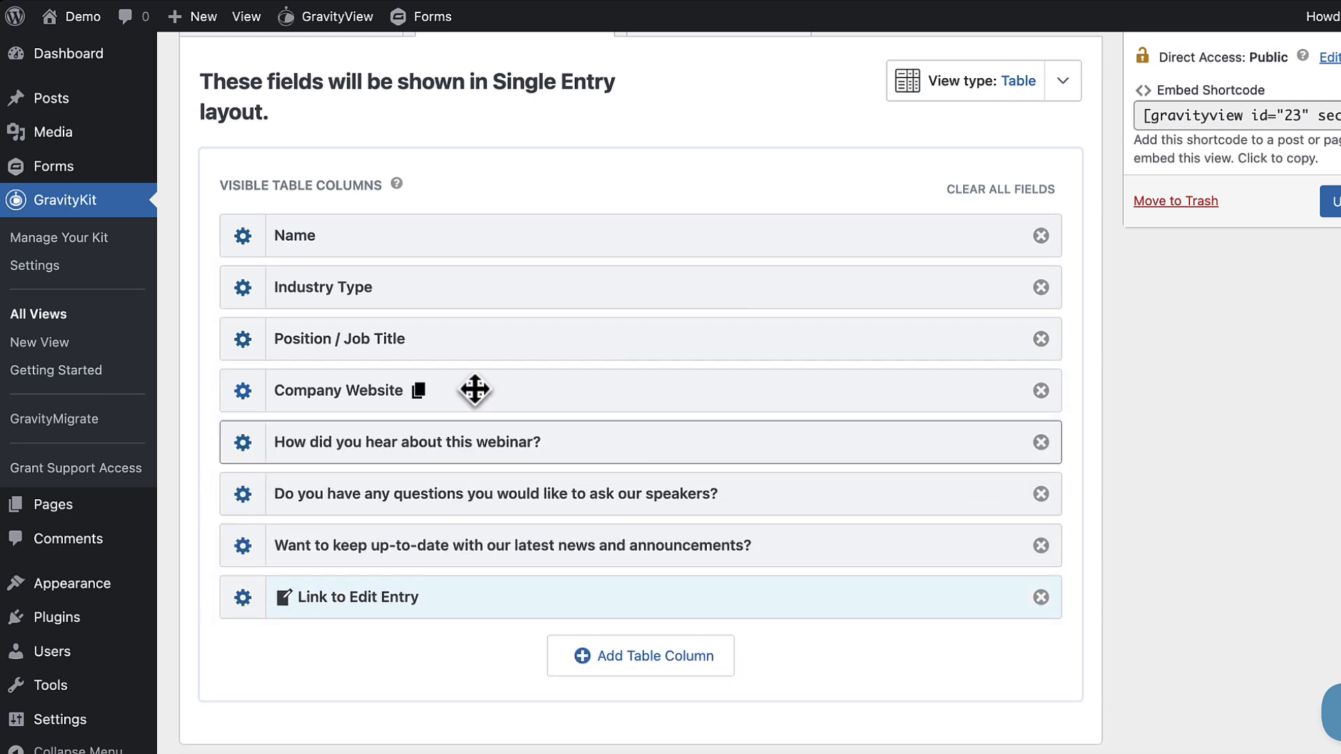
Step: Examine the Link to Edit Entry field among the fields that can be added to the Single Entry layout
{"action": "scroll", "coordinate": [475, 389], "scroll_direction": "down", "scroll_amount": 2}
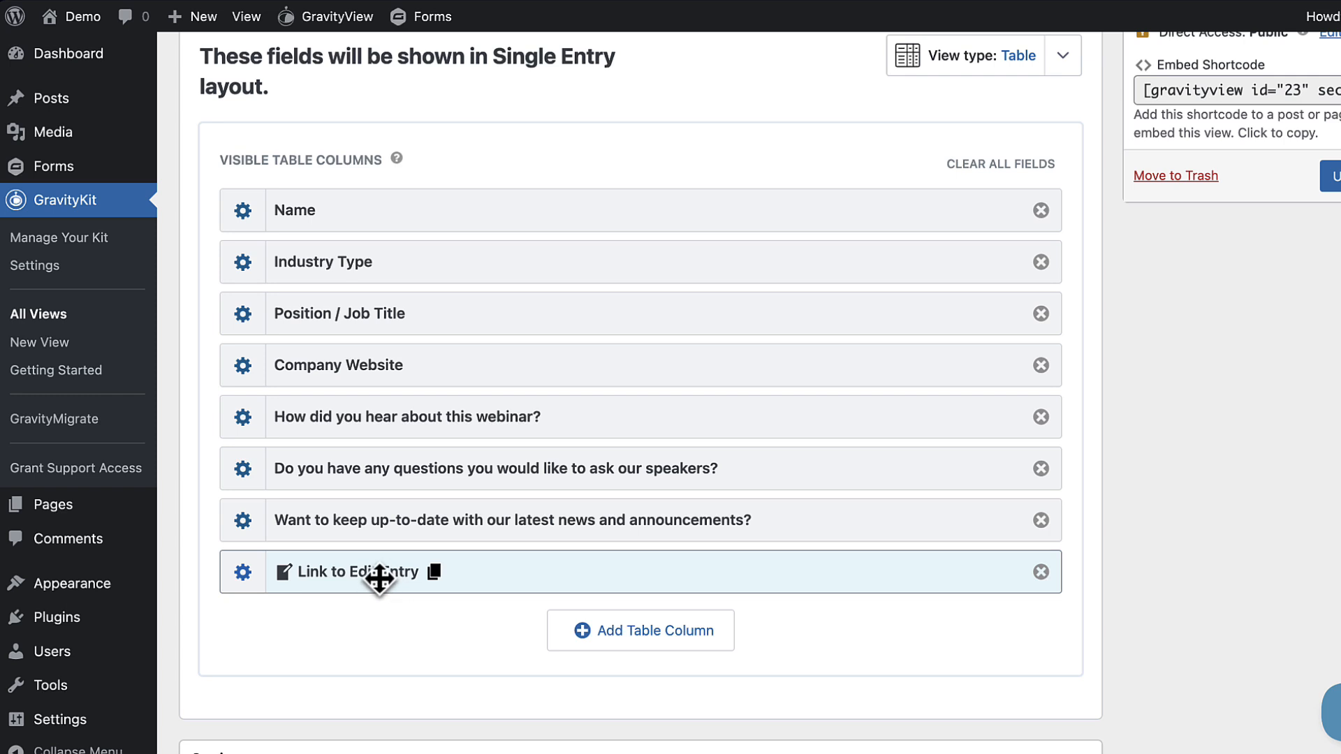
{"action": "left_click", "coordinate": [637, 641]}
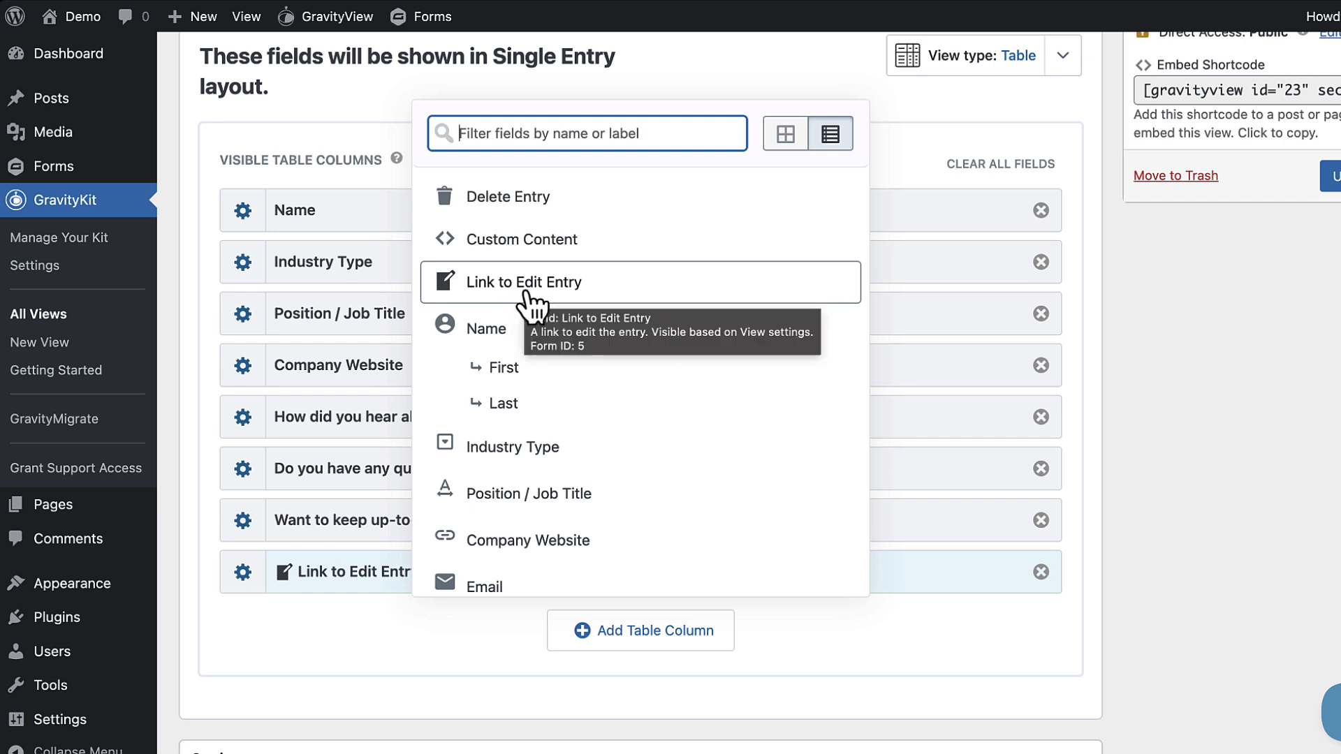
{"action": "left_click", "coordinate": [388, 623]}
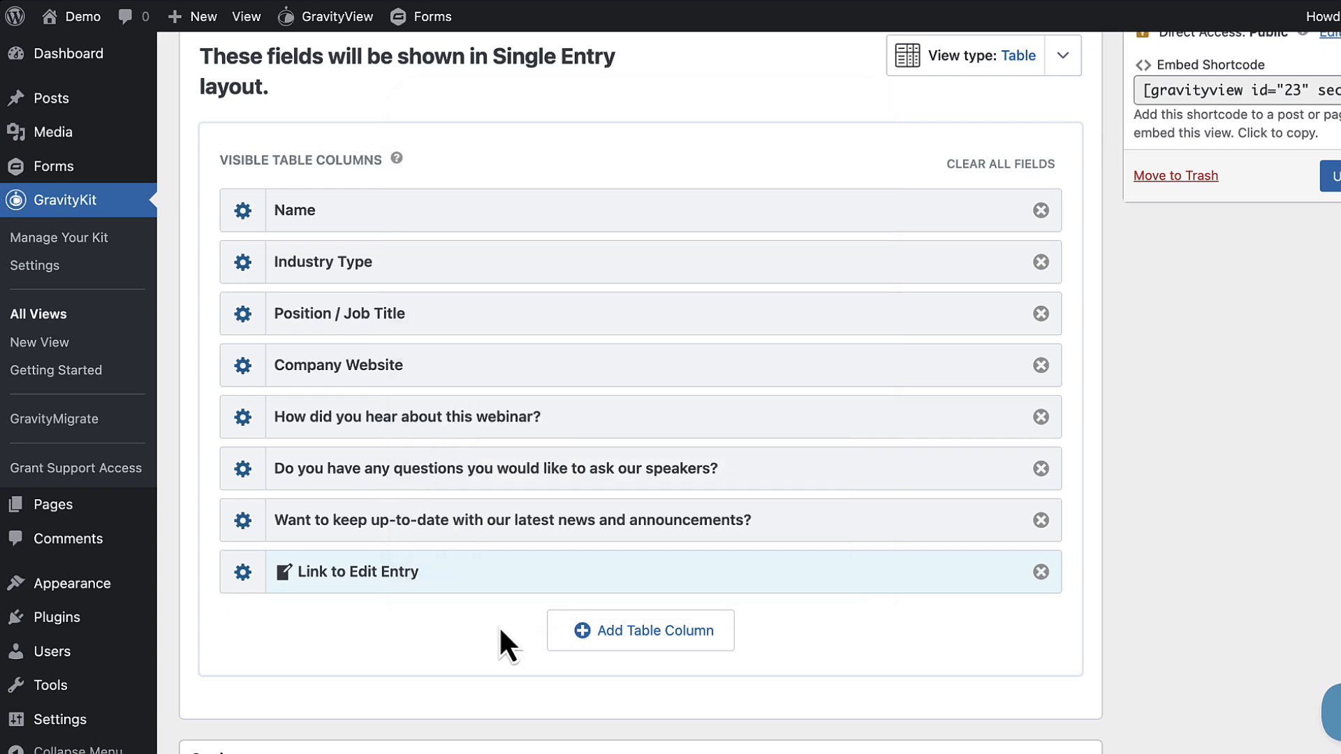
Step: Add Position / Job Title, Industry Type and Name as the visible edit fields in the Edit Entry layout
{"action": "scroll", "coordinate": [498, 626], "scroll_direction": "up", "scroll_amount": 3}
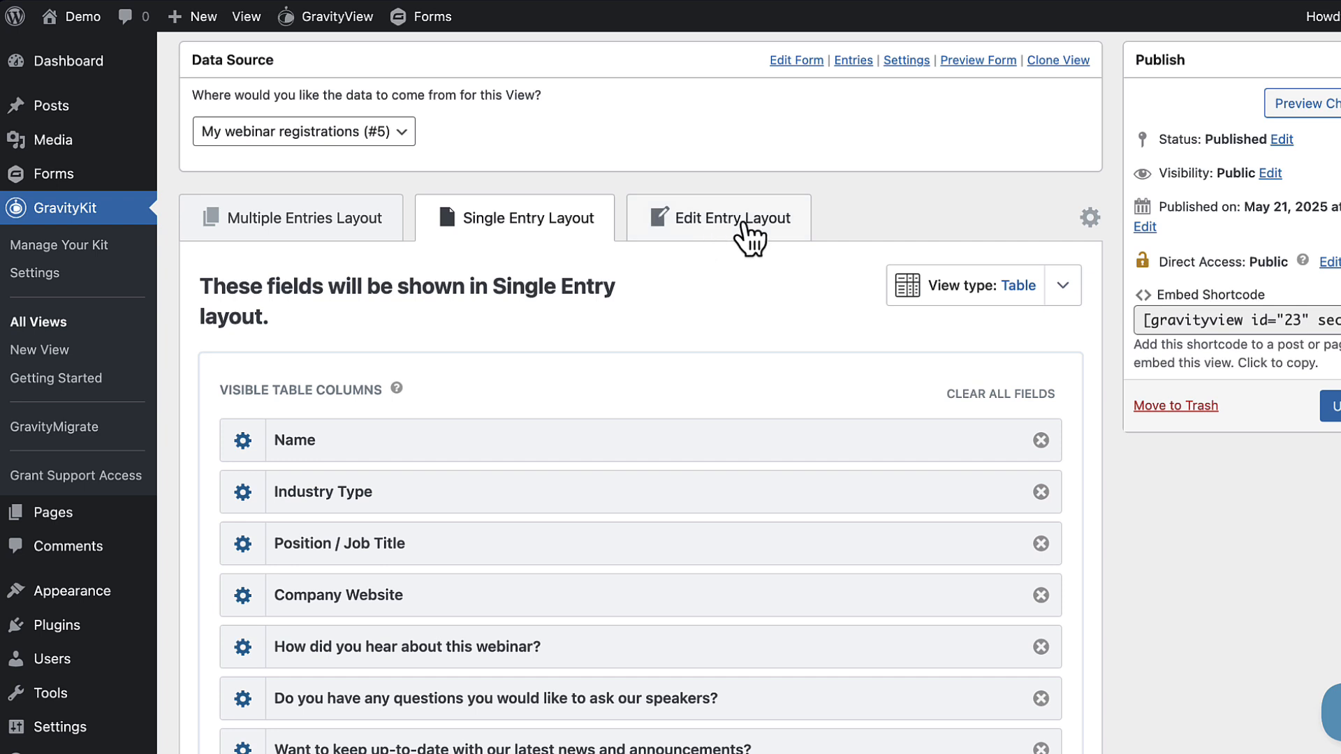
{"action": "left_click", "coordinate": [744, 234]}
{"action": "scroll", "coordinate": [760, 391], "scroll_direction": "down", "scroll_amount": 3}
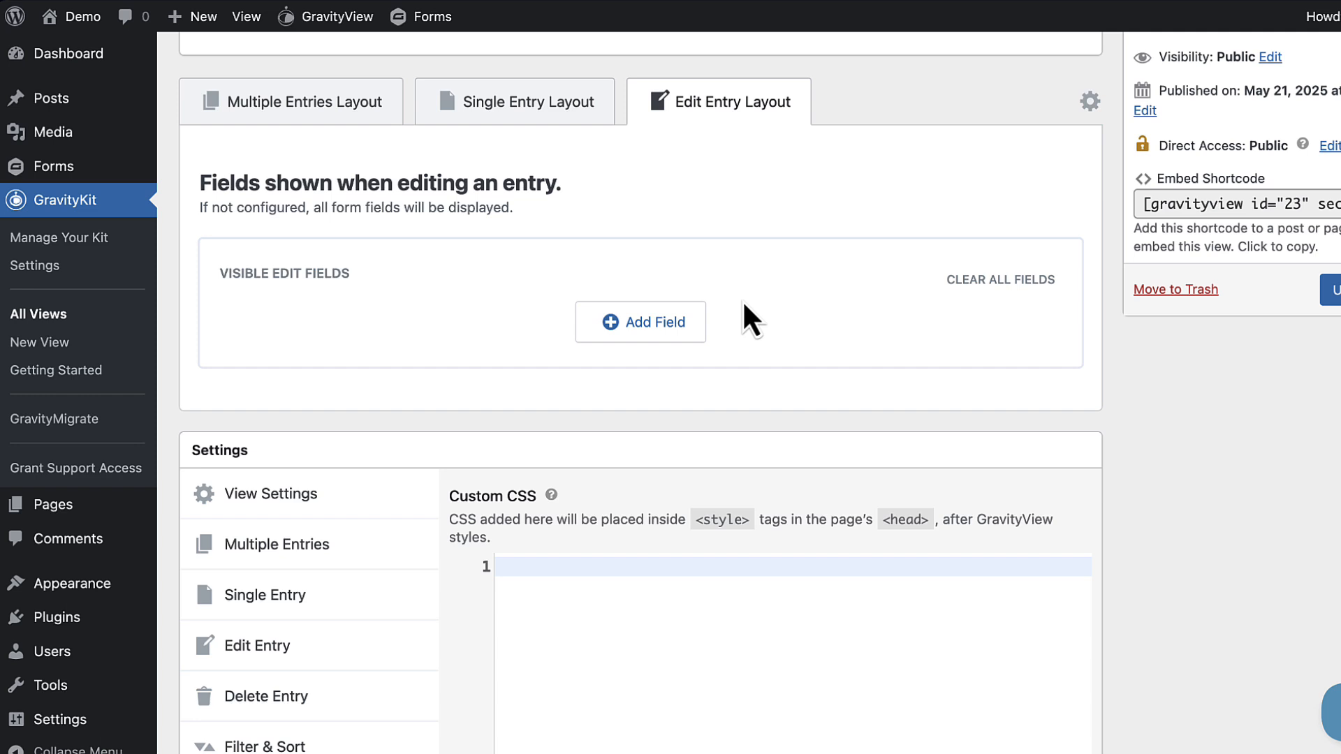
{"action": "left_click", "coordinate": [644, 325]}
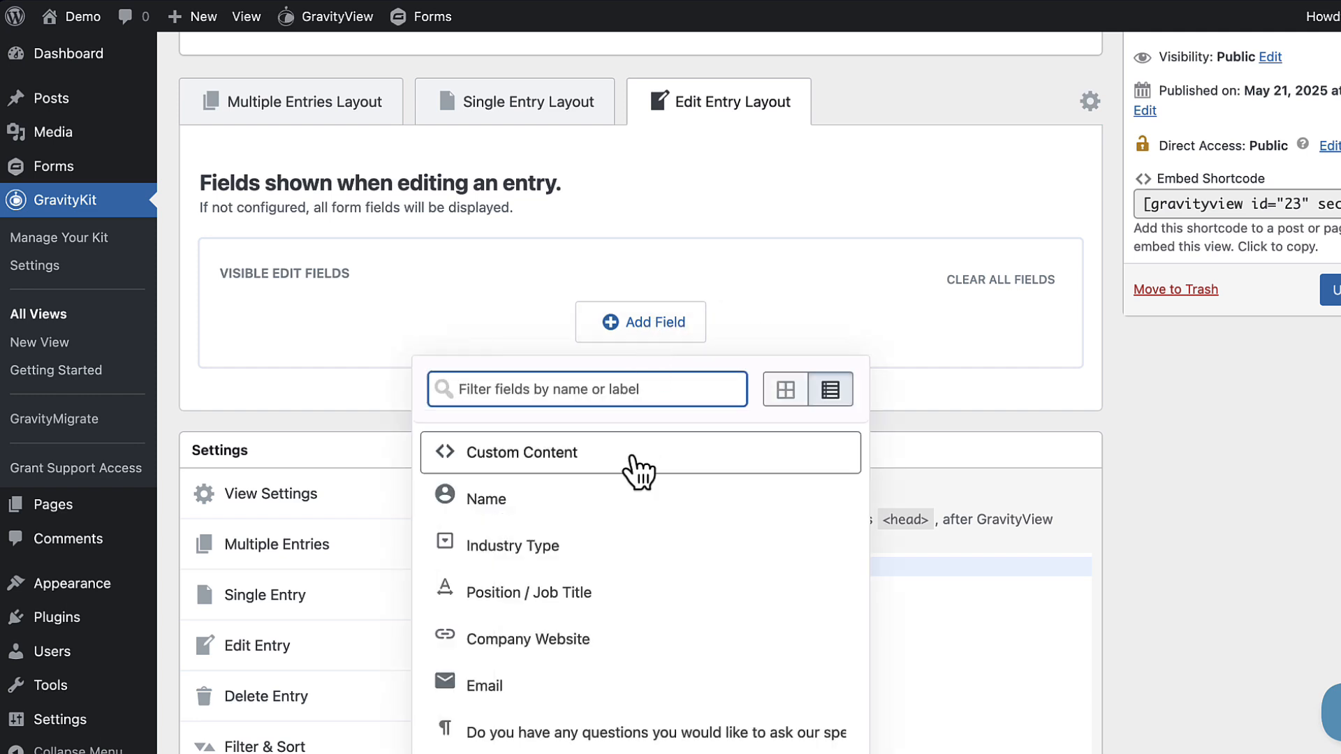
{"action": "scroll", "coordinate": [646, 492], "scroll_direction": "down", "scroll_amount": 2}
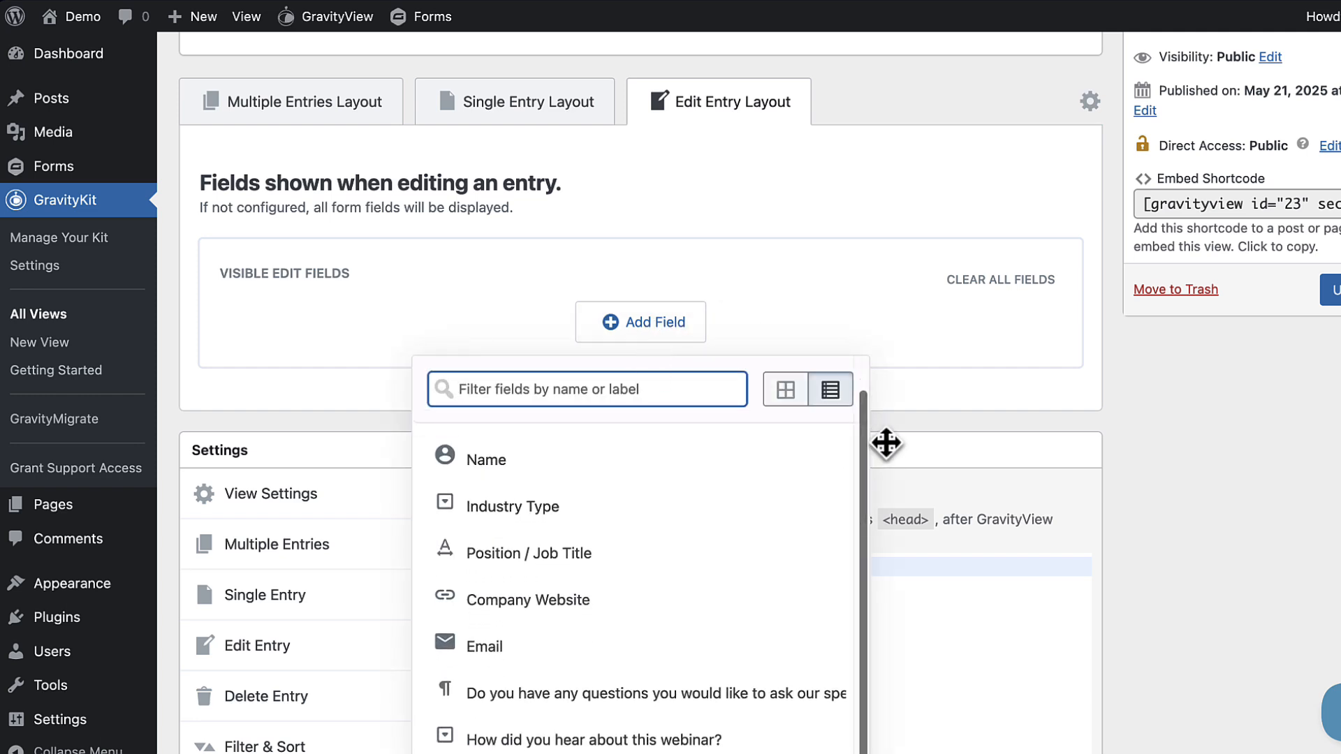
{"action": "scroll", "coordinate": [885, 443], "scroll_direction": "down", "scroll_amount": 1}
{"action": "left_click", "coordinate": [598, 543]}
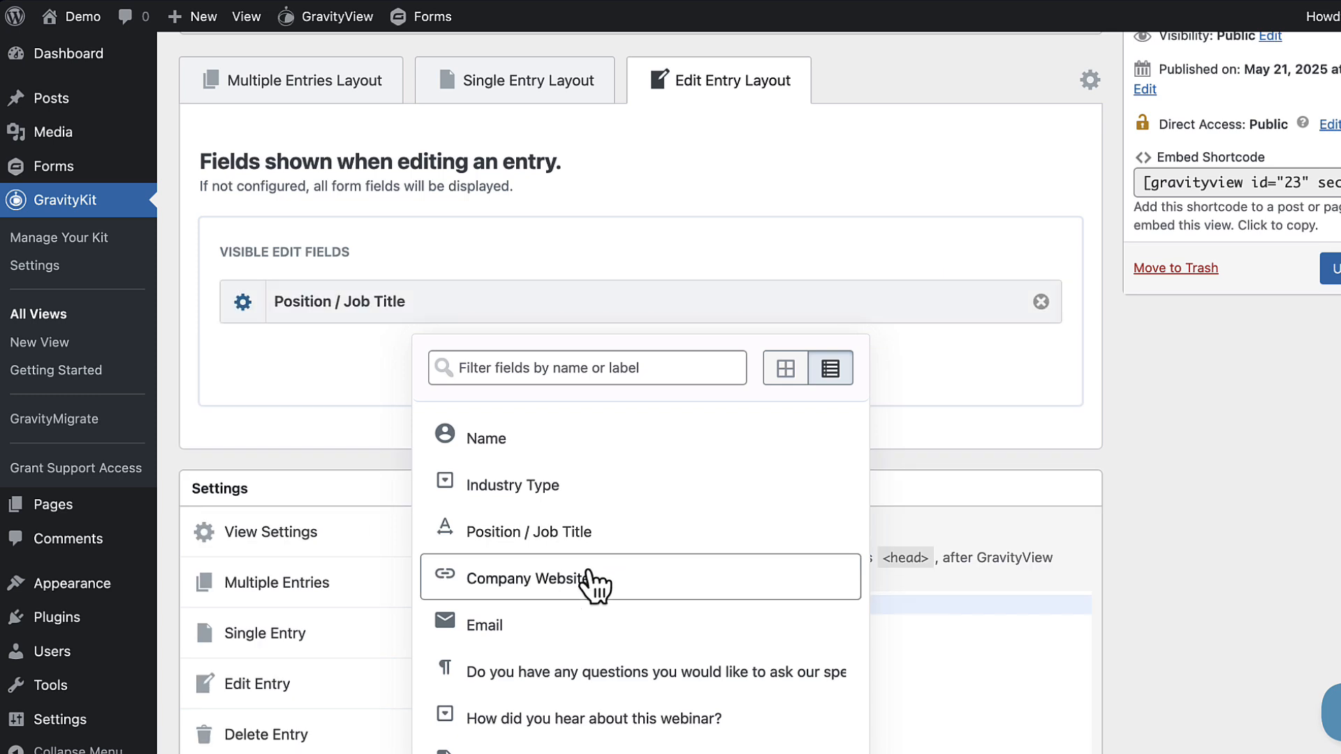
{"action": "left_click", "coordinate": [570, 482]}
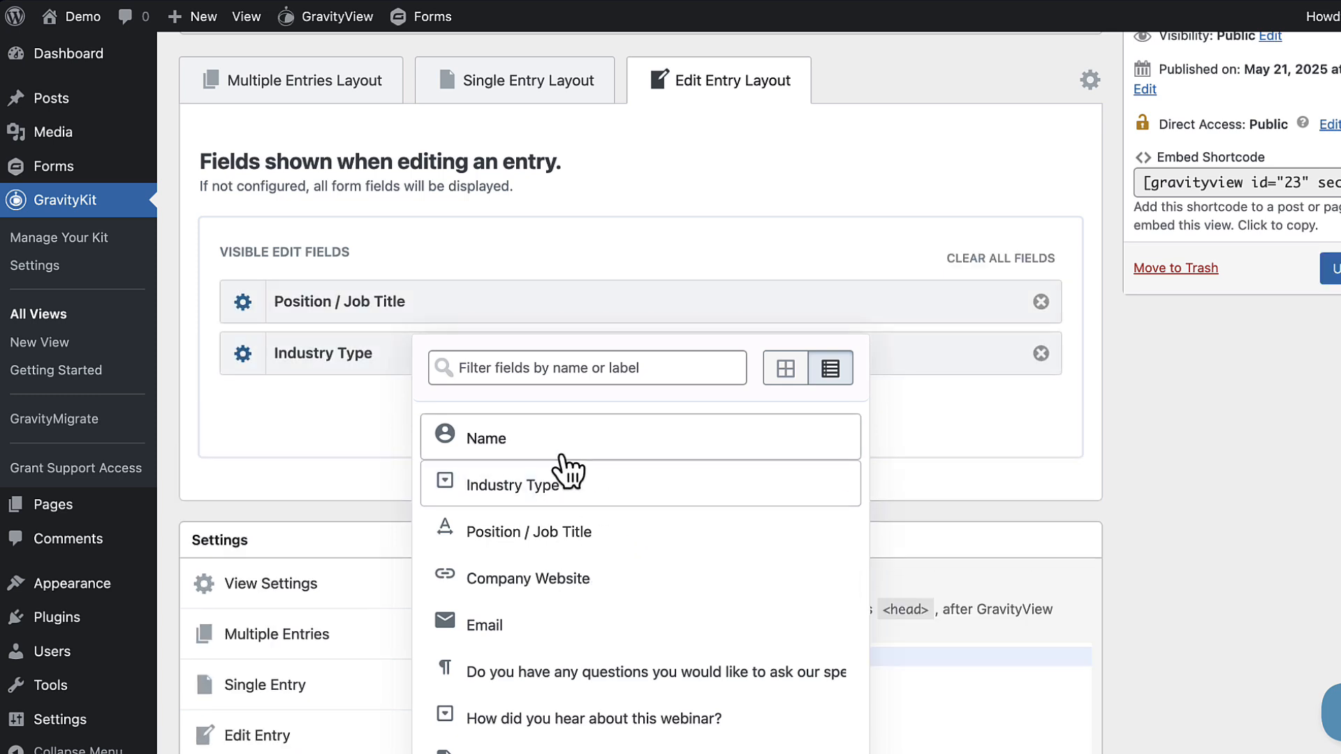
{"action": "left_click", "coordinate": [562, 440]}
{"action": "left_click", "coordinate": [283, 484]}
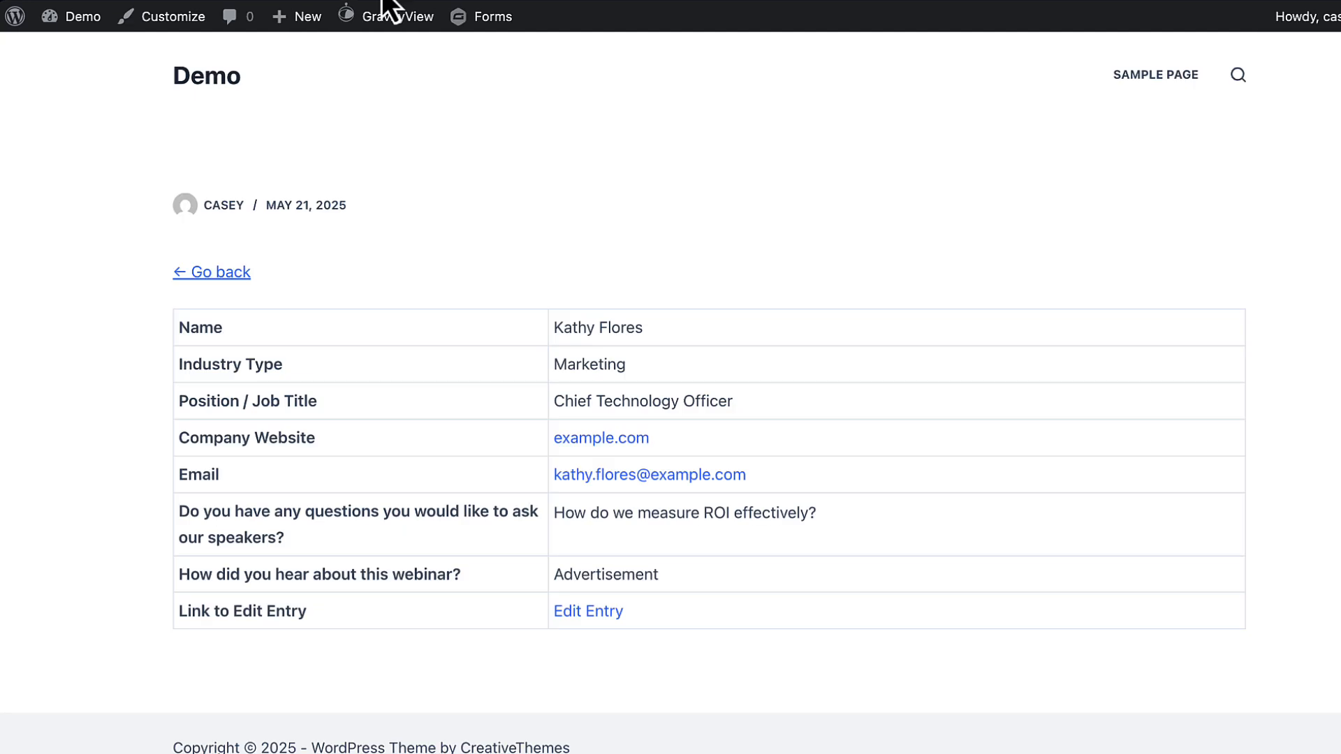
Step: Open the edit form of the registrant's entry on the website and check its editable fields
{"action": "left_click", "coordinate": [601, 613]}
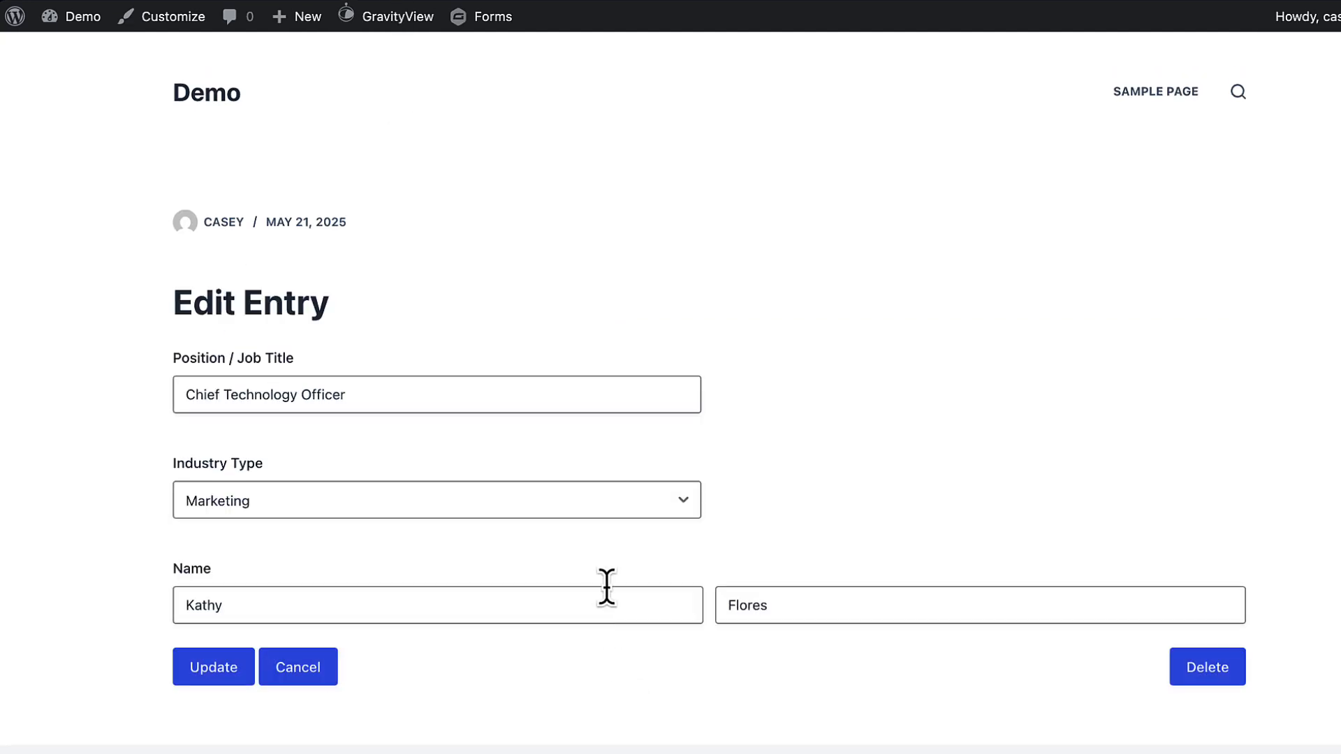
{"action": "scroll", "coordinate": [682, 401], "scroll_direction": "down", "scroll_amount": 1}
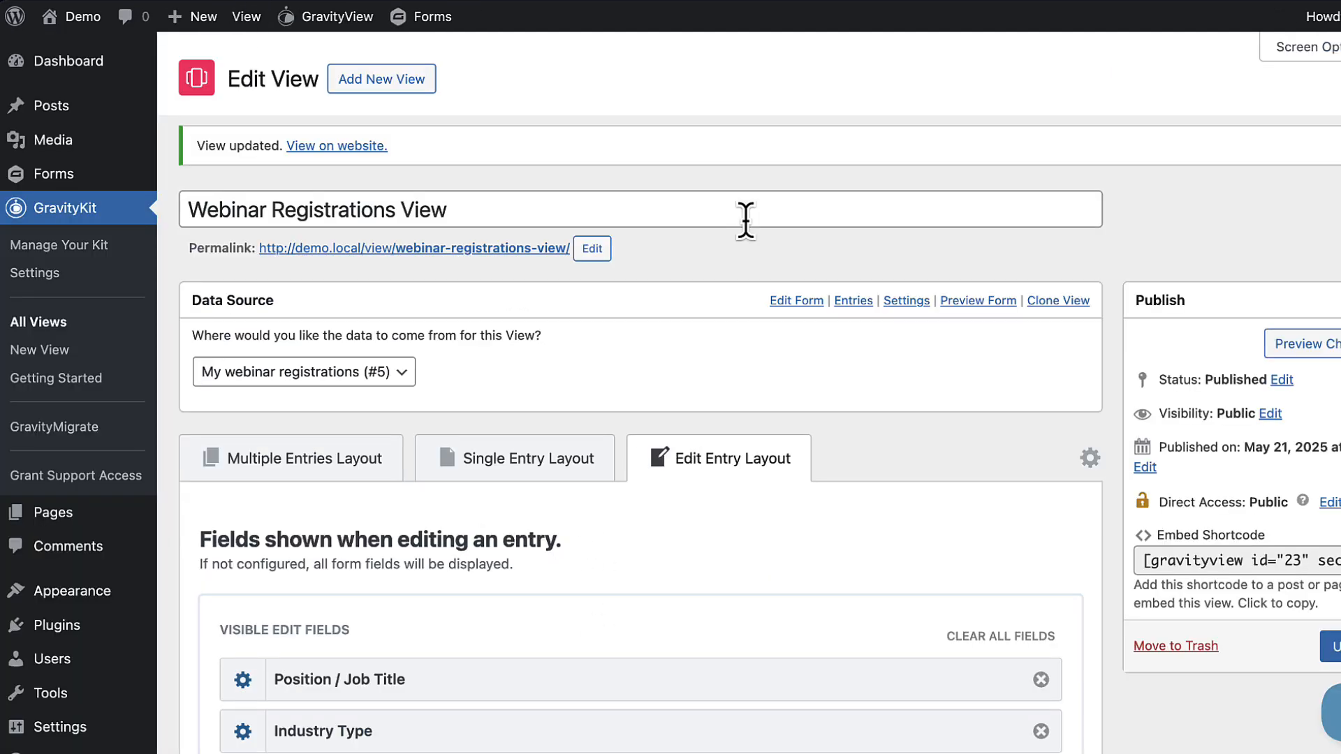
Step: Return to the Multiple Entries layout in the Webinar Registrations View editor
{"action": "scroll", "coordinate": [748, 227], "scroll_direction": "down", "scroll_amount": 3}
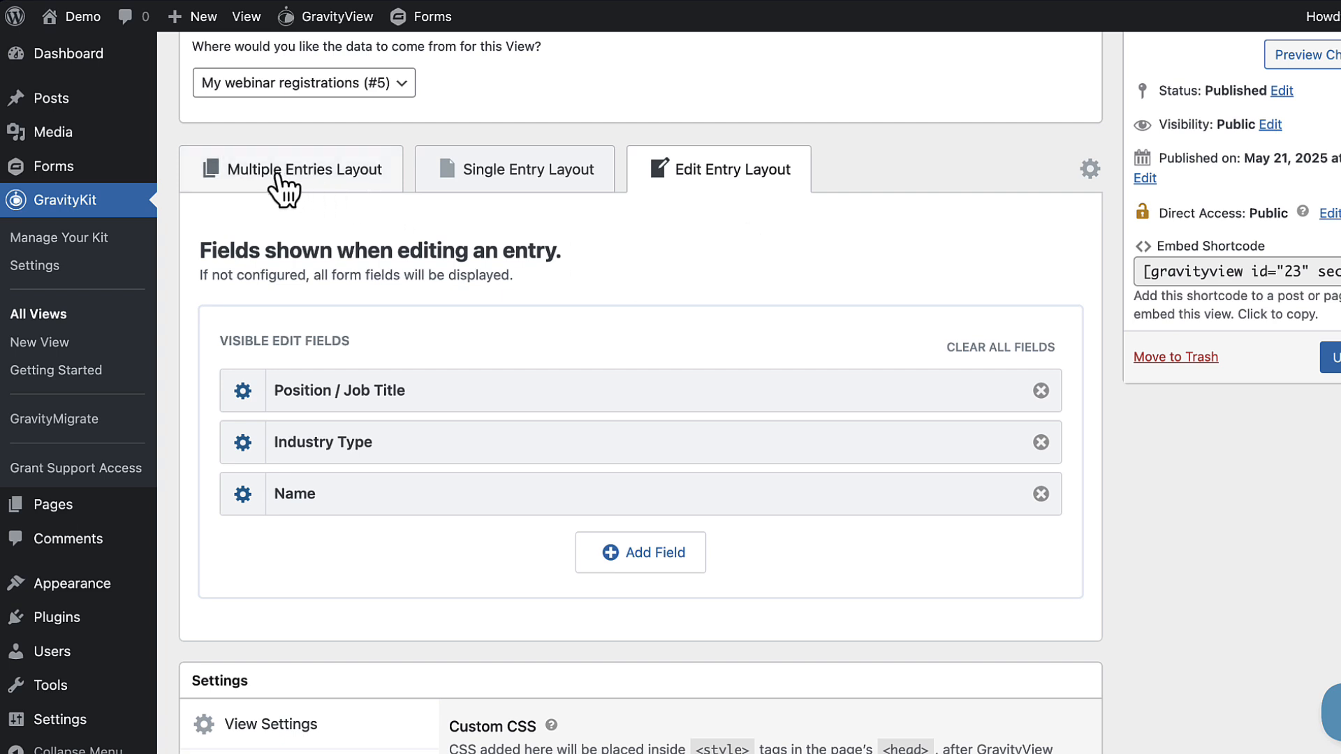
{"action": "left_click", "coordinate": [316, 181]}
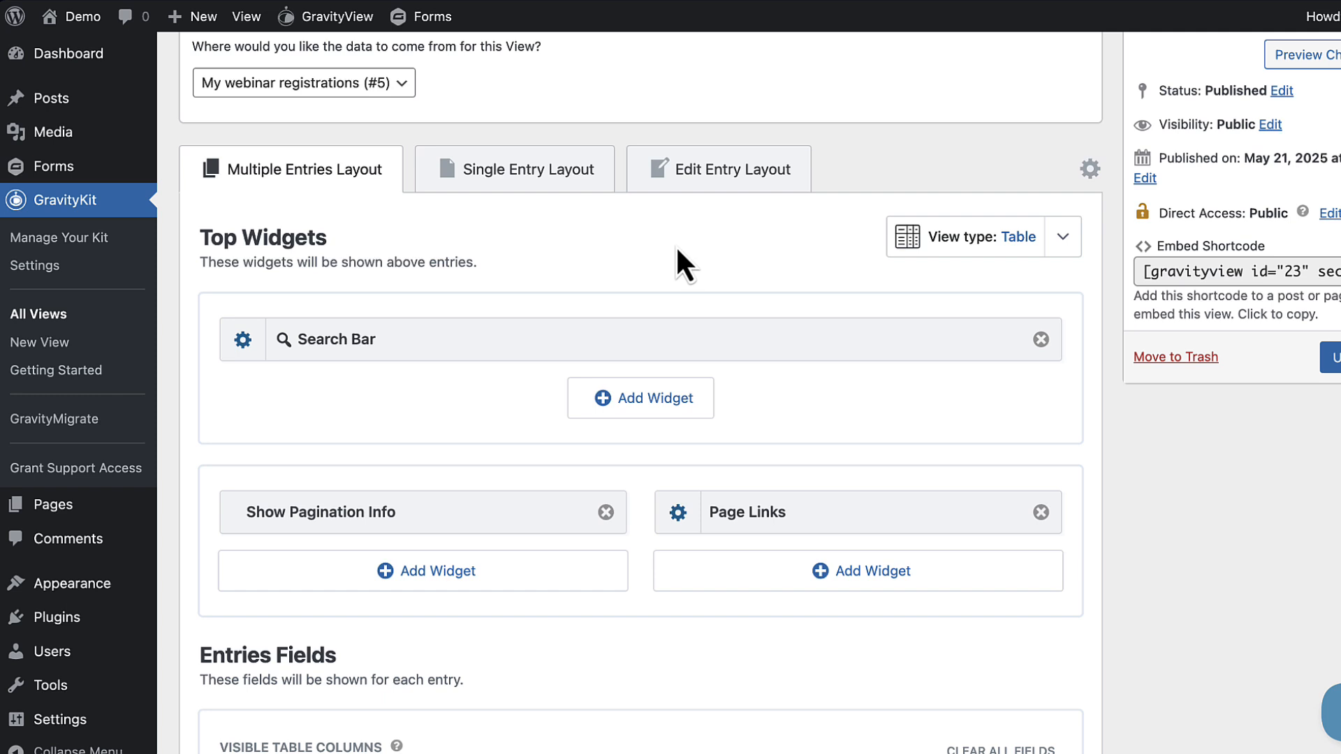
Step: Examine the view types available for the Multiple Entries layout
{"action": "left_click", "coordinate": [1063, 238]}
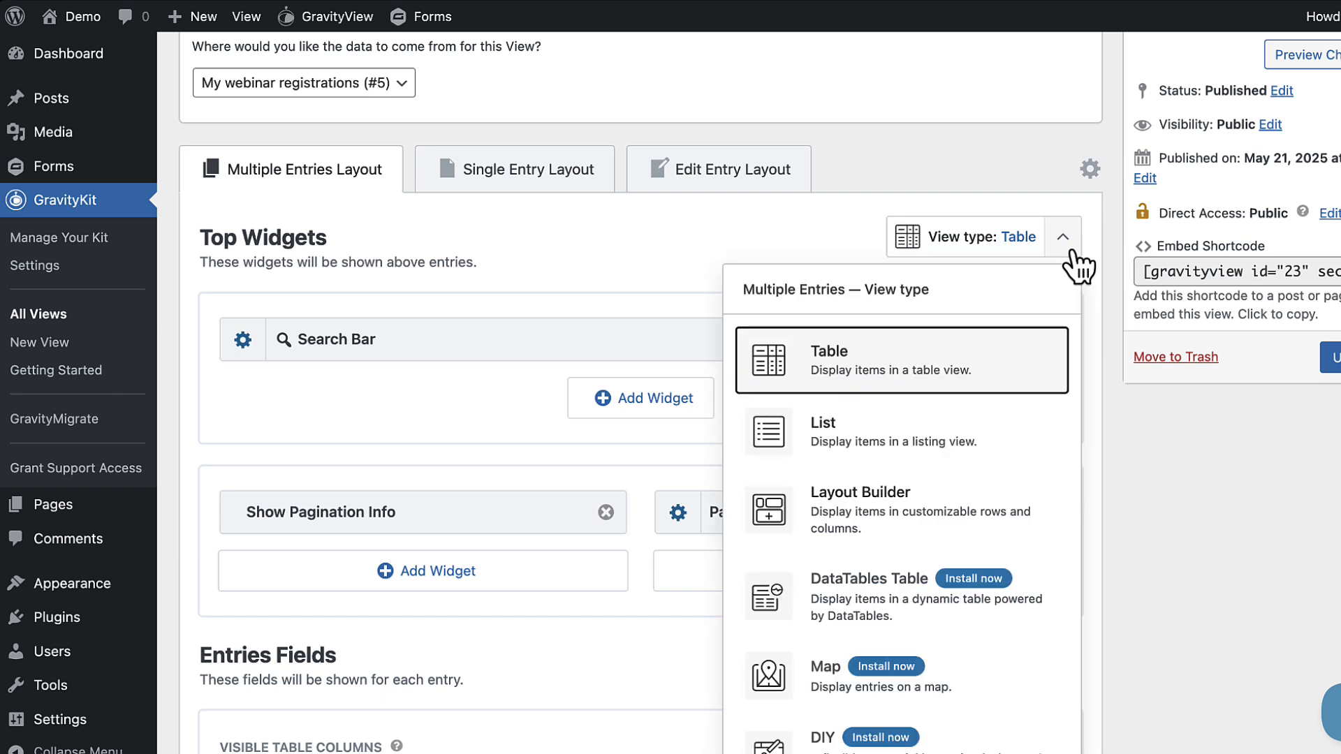
{"action": "scroll", "coordinate": [1096, 288], "scroll_direction": "down", "scroll_amount": 2}
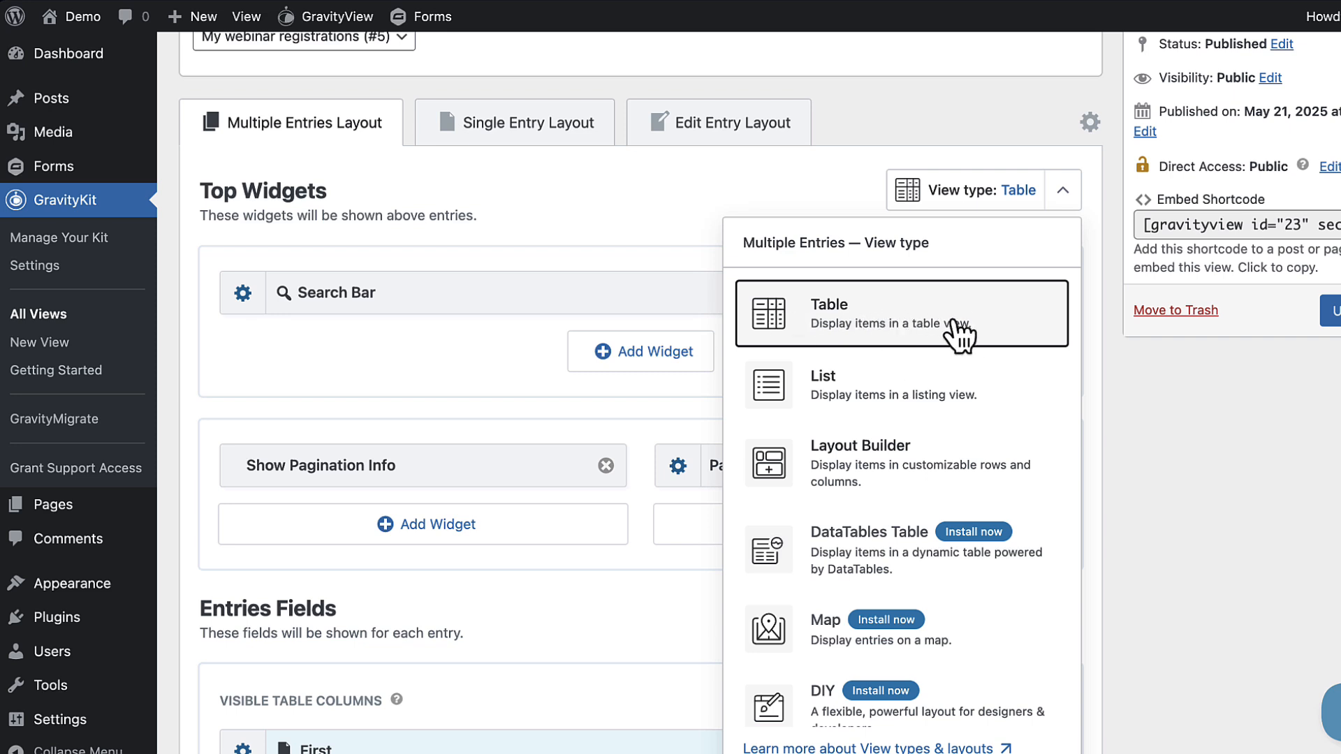
{"action": "left_click", "coordinate": [563, 190]}
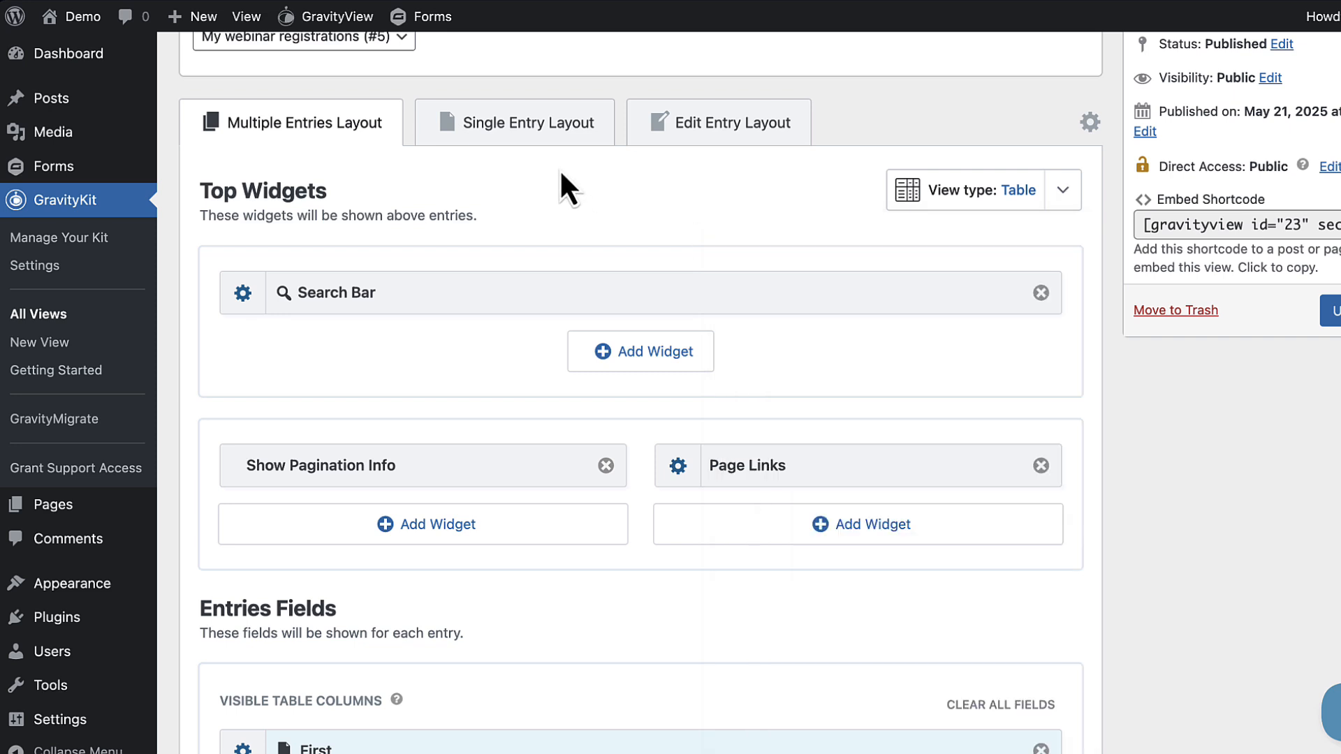
Step: Change the view type of the Single Entry layout to Layout Builder, accepting the reset of its field configuration
{"action": "left_click", "coordinate": [508, 134]}
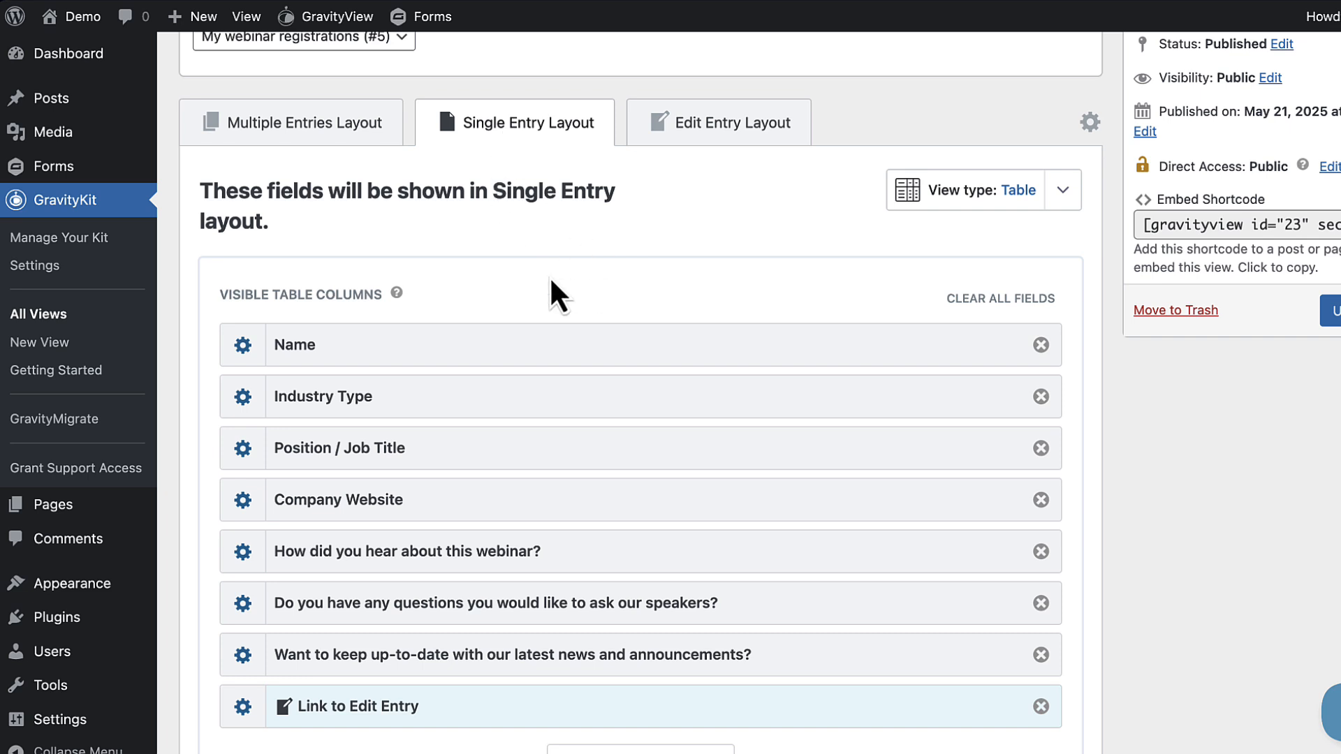
{"action": "scroll", "coordinate": [617, 286], "scroll_direction": "down", "scroll_amount": 2}
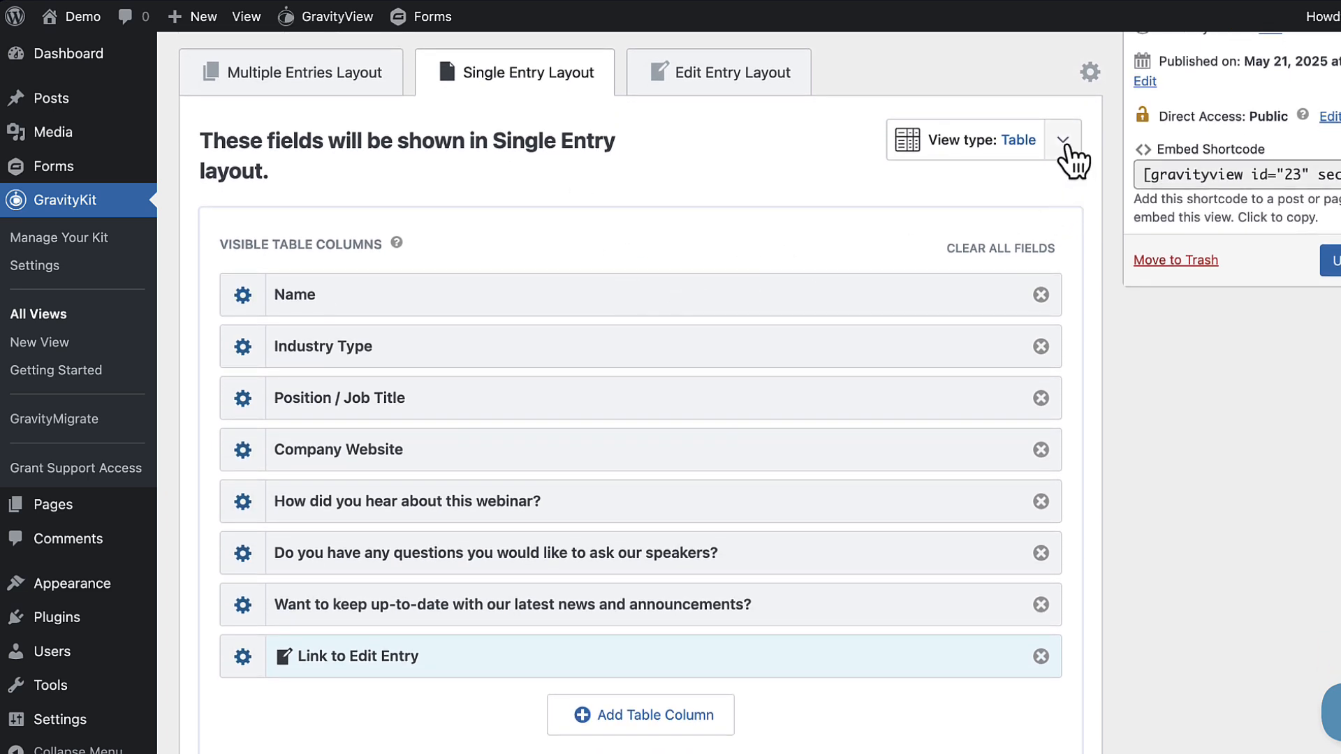
{"action": "left_click", "coordinate": [1069, 155]}
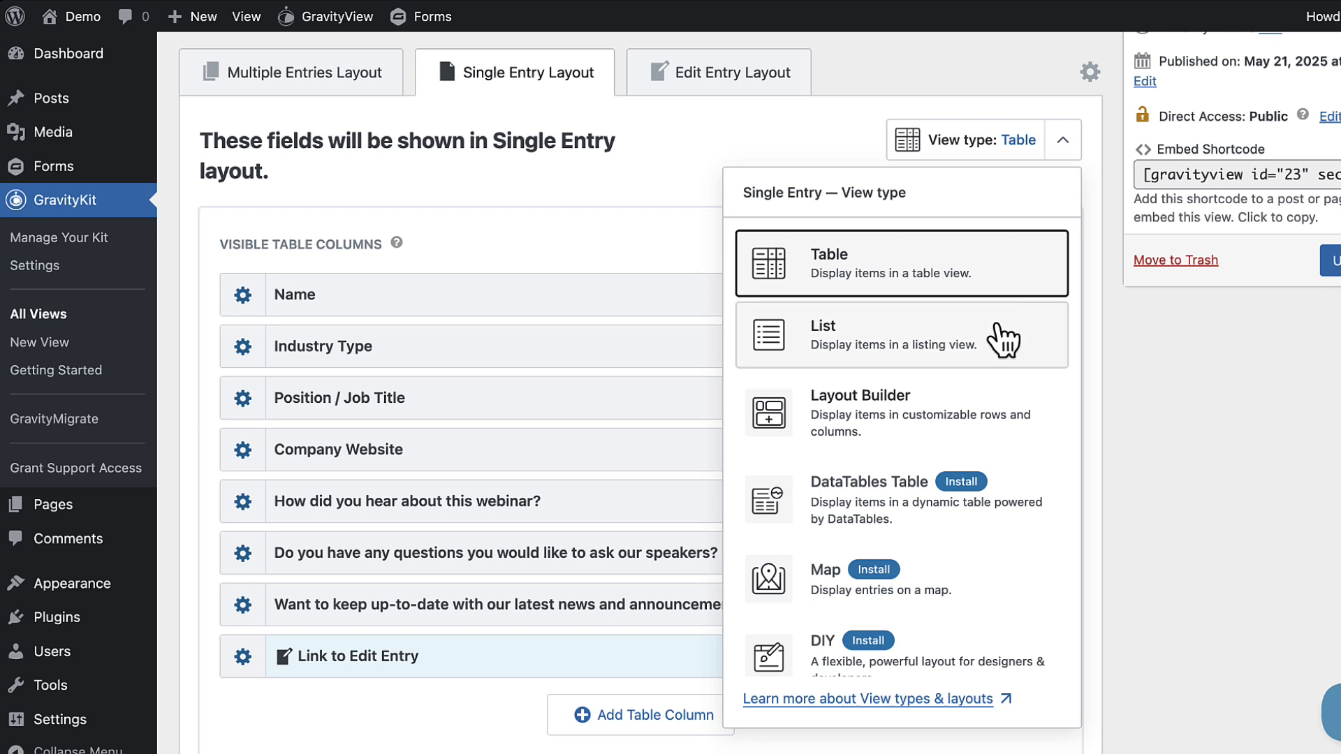
{"action": "left_click", "coordinate": [936, 421]}
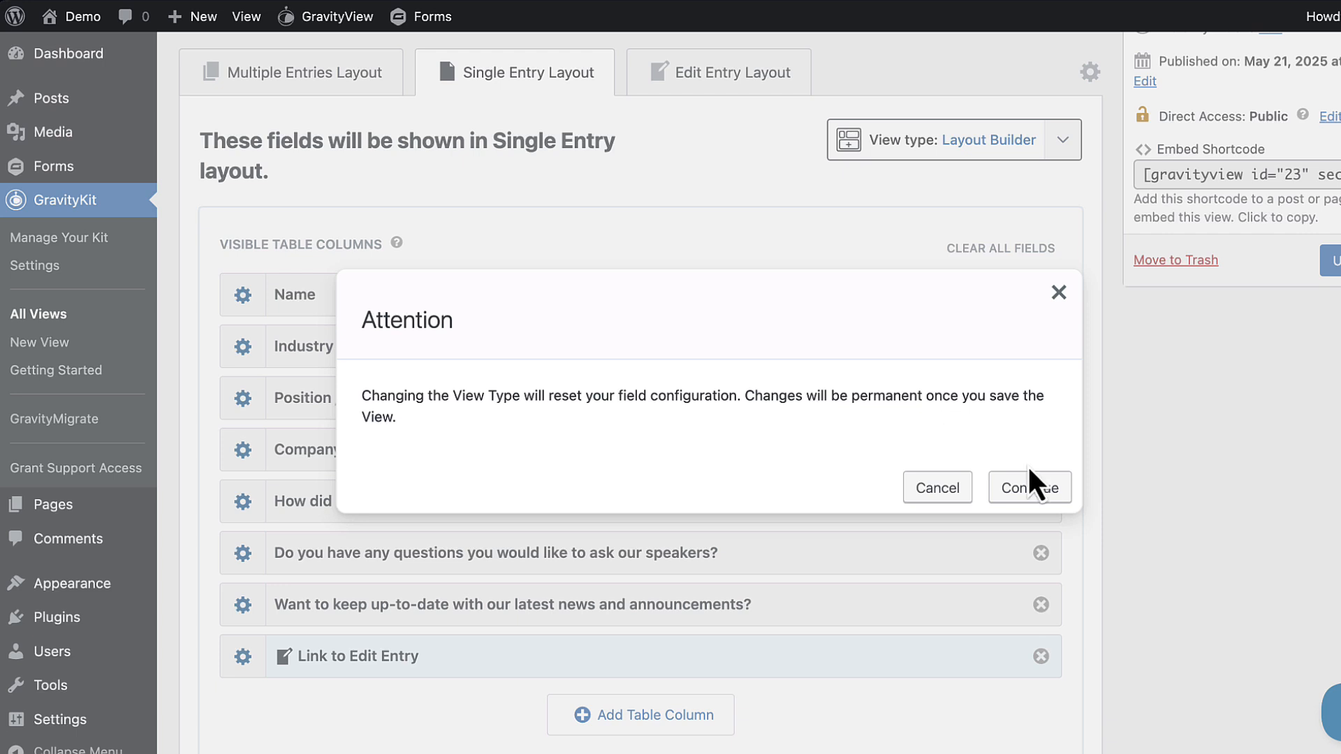
{"action": "left_click", "coordinate": [1031, 499]}
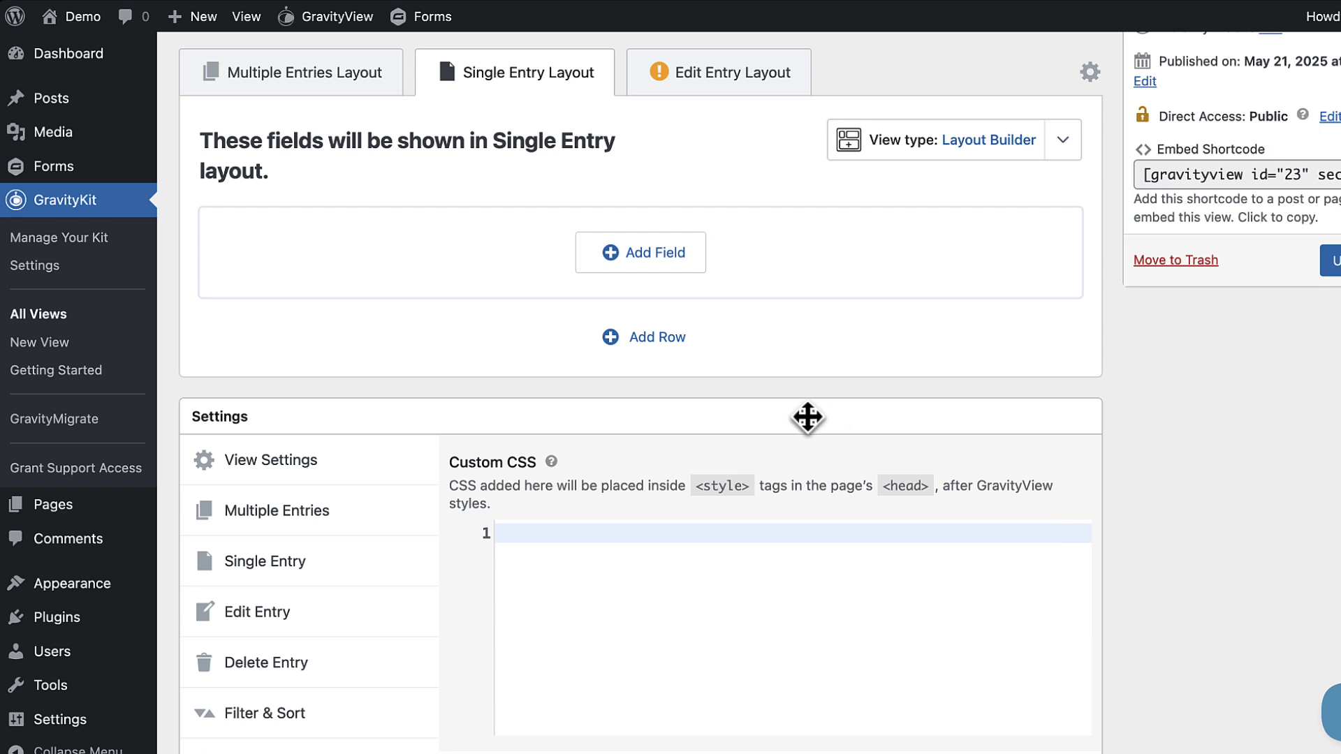
Step: Add a full-width row below the empty first row of the Single Entry layout and delete it again
{"action": "scroll", "coordinate": [805, 419], "scroll_direction": "up", "scroll_amount": 2}
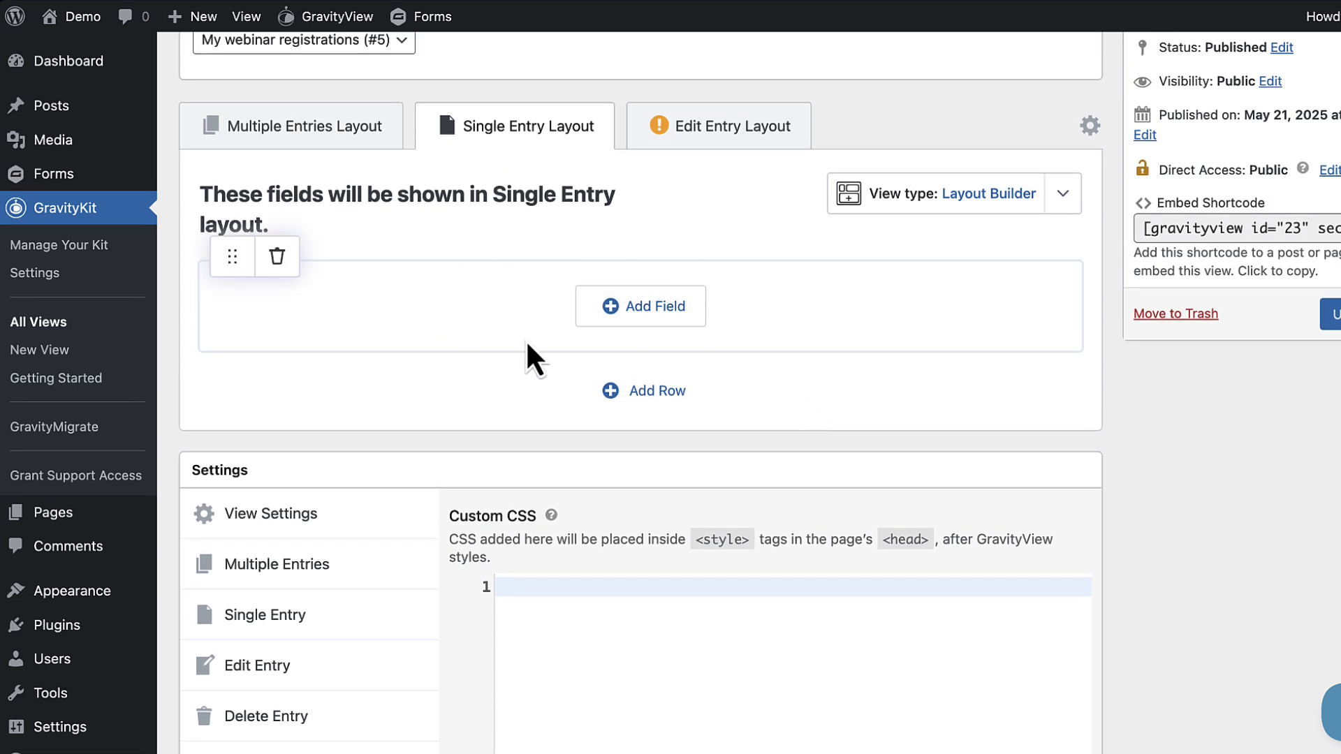
{"action": "scroll", "coordinate": [439, 302], "scroll_direction": "up", "scroll_amount": 1}
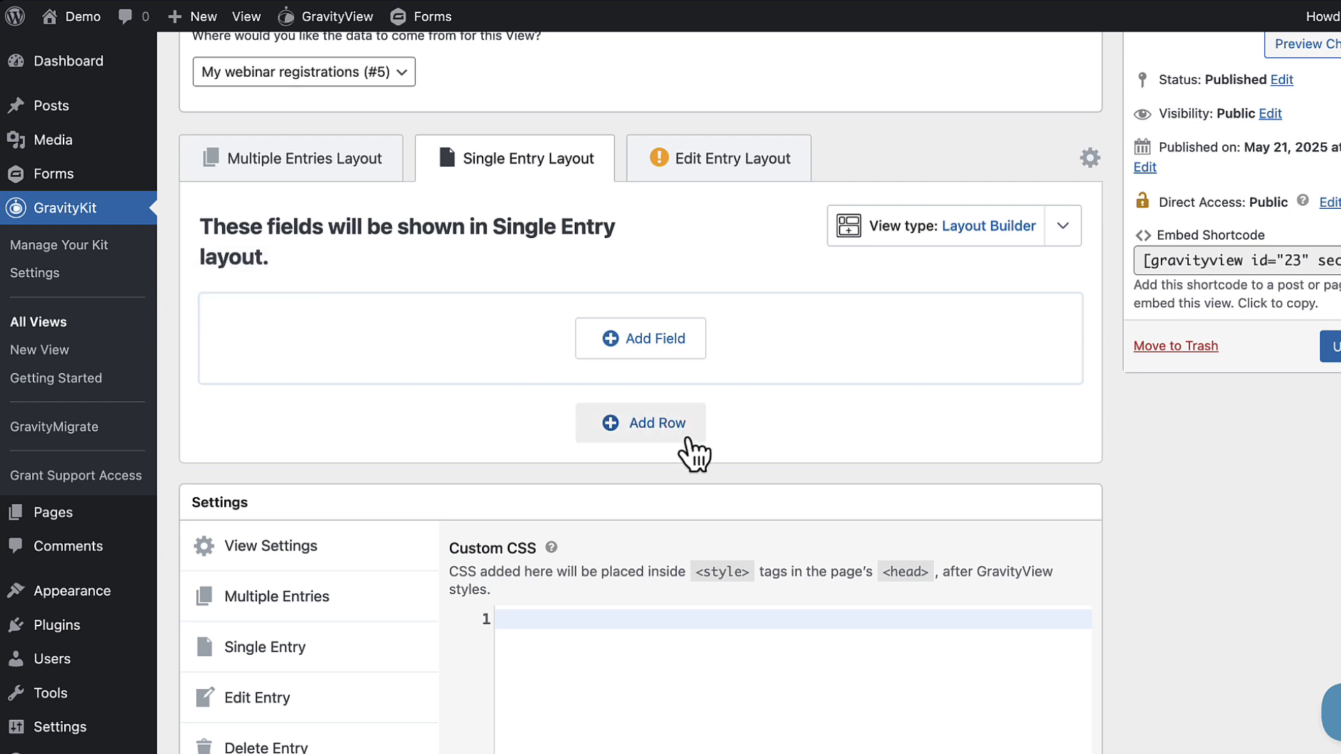
{"action": "left_click", "coordinate": [653, 432]}
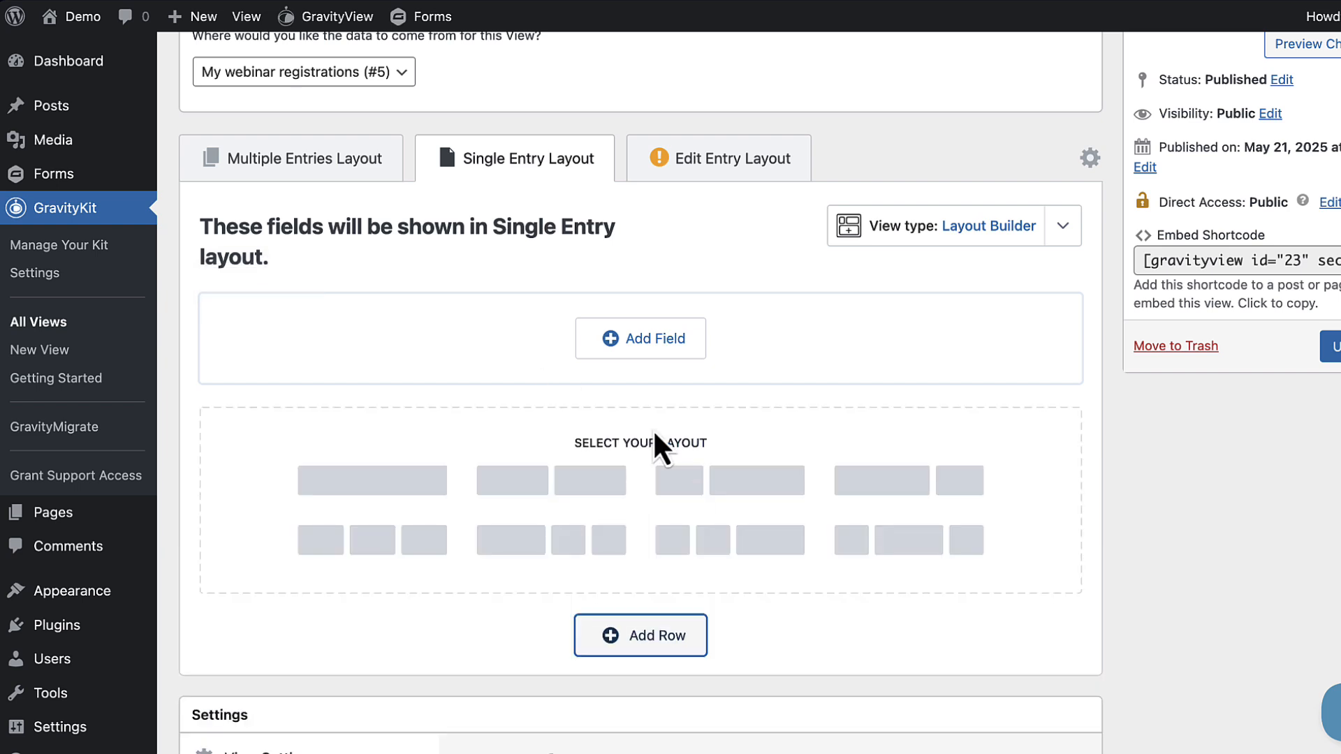
{"action": "scroll", "coordinate": [840, 414], "scroll_direction": "down", "scroll_amount": 3}
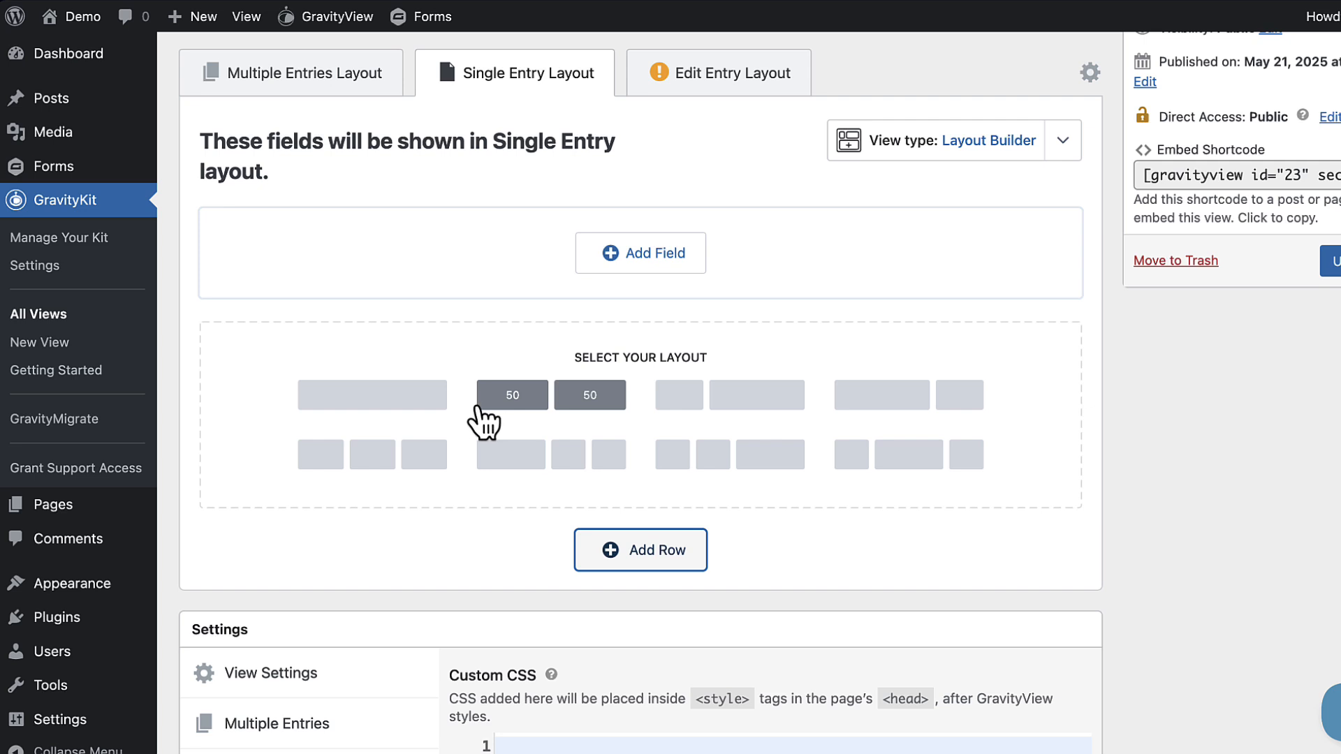
{"action": "left_click", "coordinate": [434, 413]}
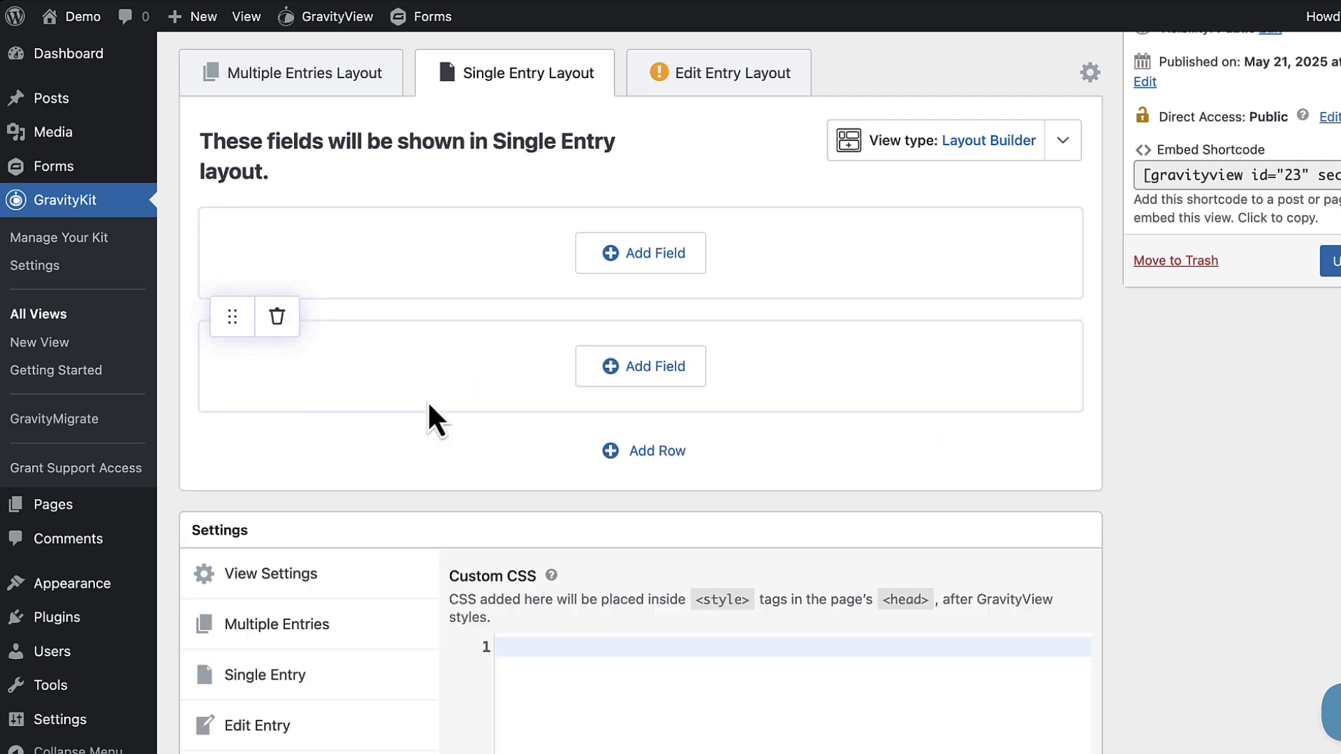
{"action": "left_click", "coordinate": [288, 324]}
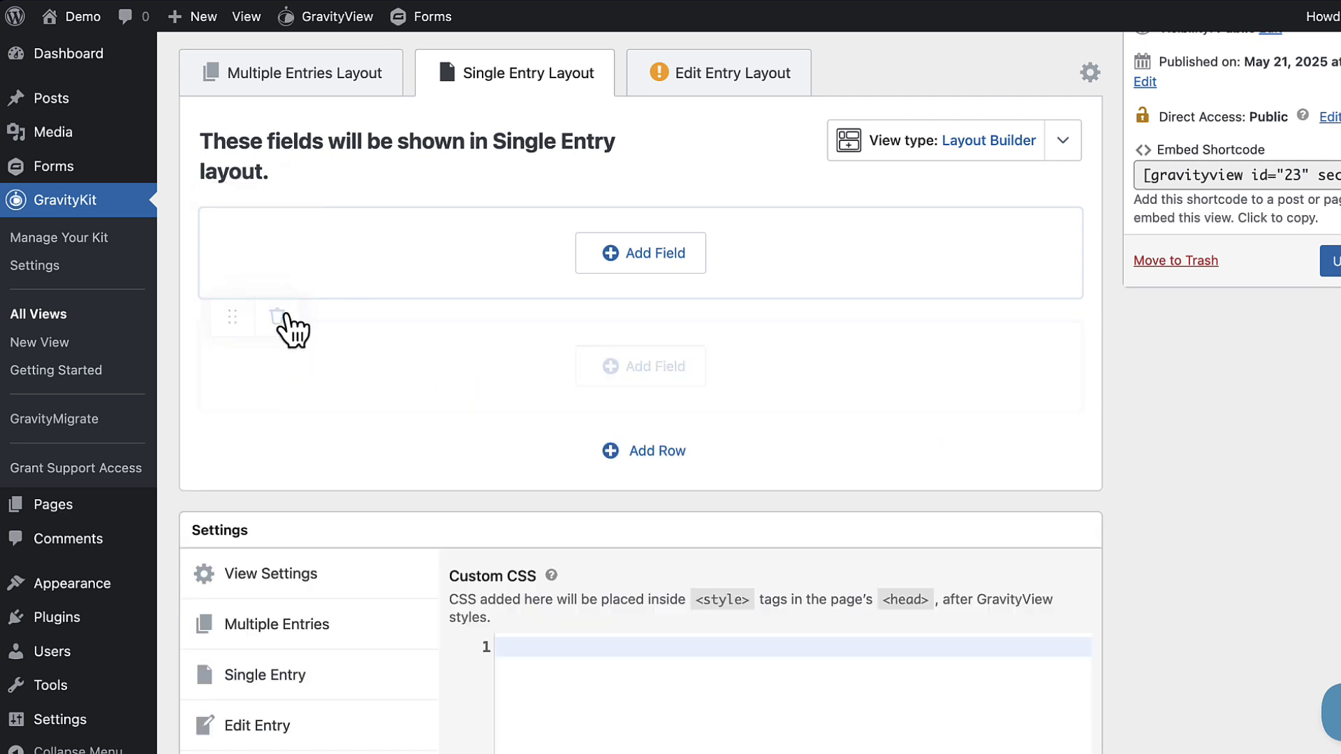
Step: Add the Date Created field to the first row of the Single Entry layout
{"action": "left_click", "coordinate": [661, 259]}
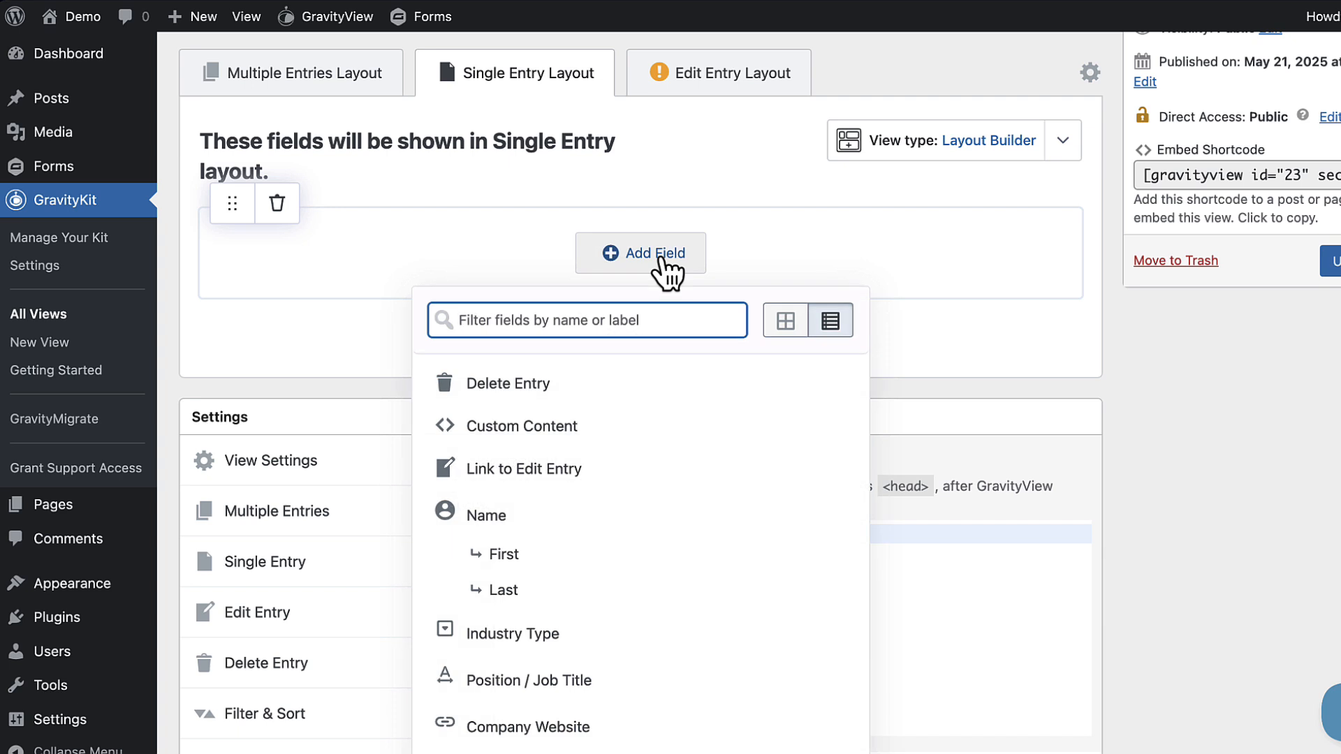
{"action": "type", "text": "dat"}
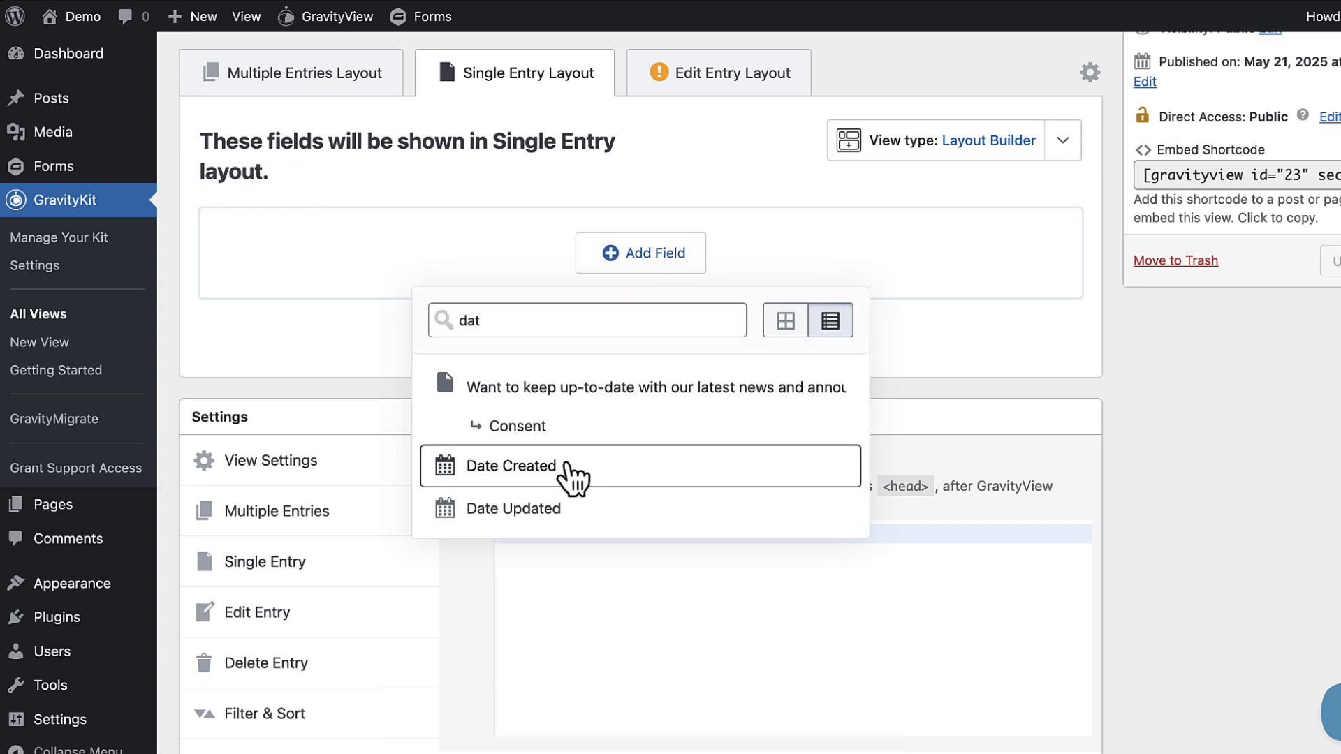
{"action": "left_click", "coordinate": [559, 466]}
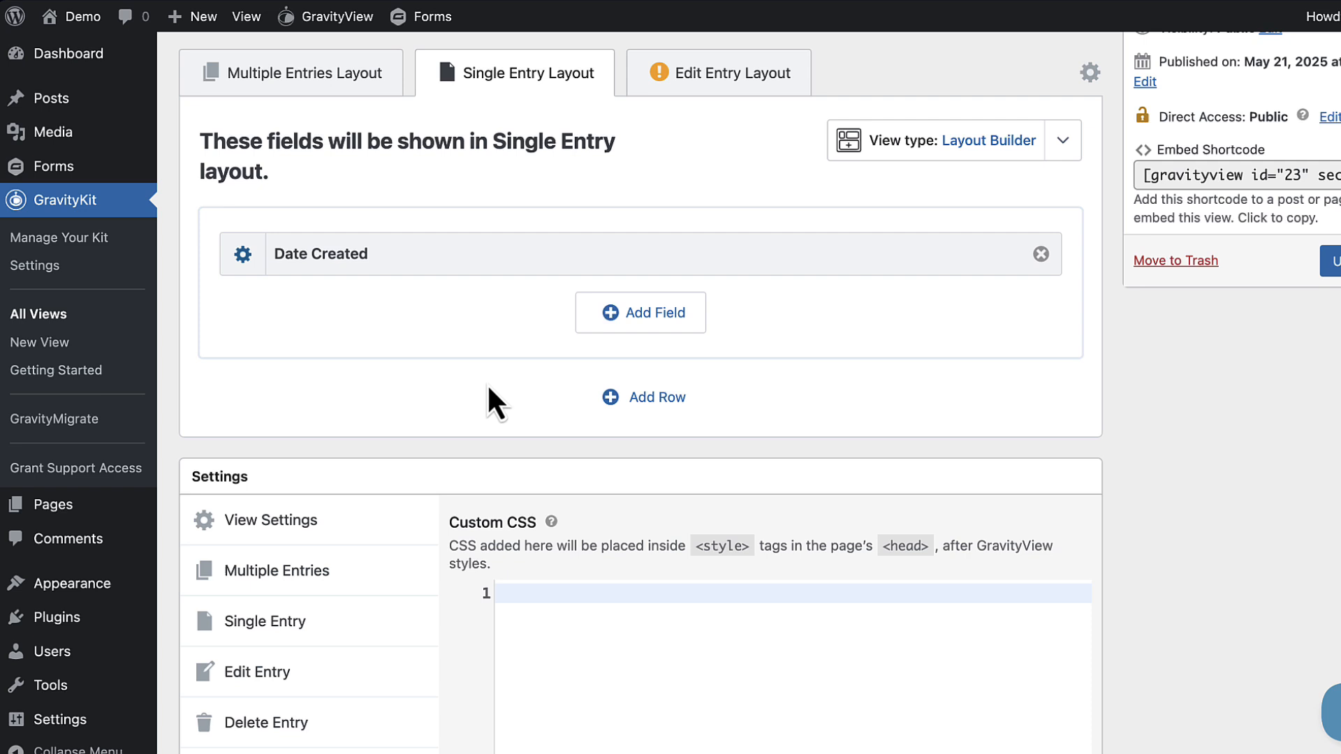
Step: Add two 50/50 rows: Name and Industry Type beside Position / Job Title and Company Website, then the speaker-questions field beside "How did you hear about this webinar?"
{"action": "left_click", "coordinate": [669, 404]}
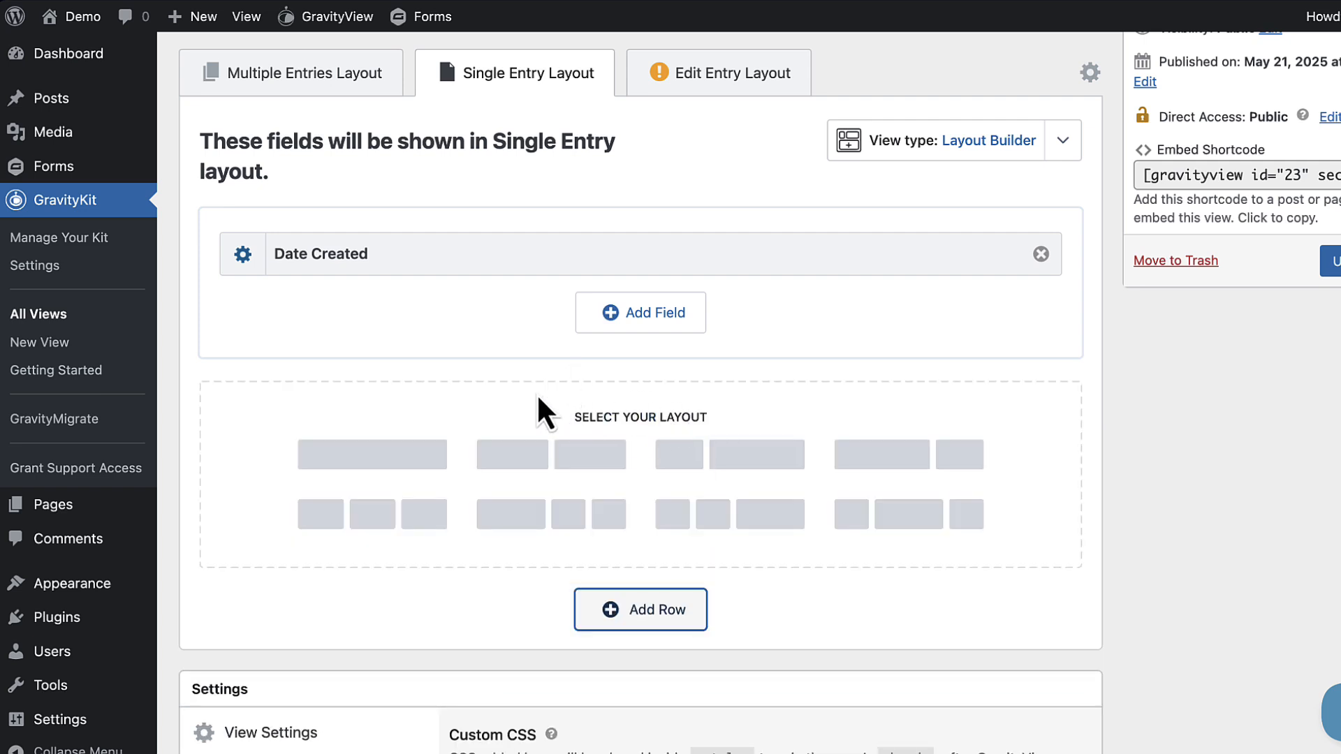
{"action": "left_click", "coordinate": [522, 461]}
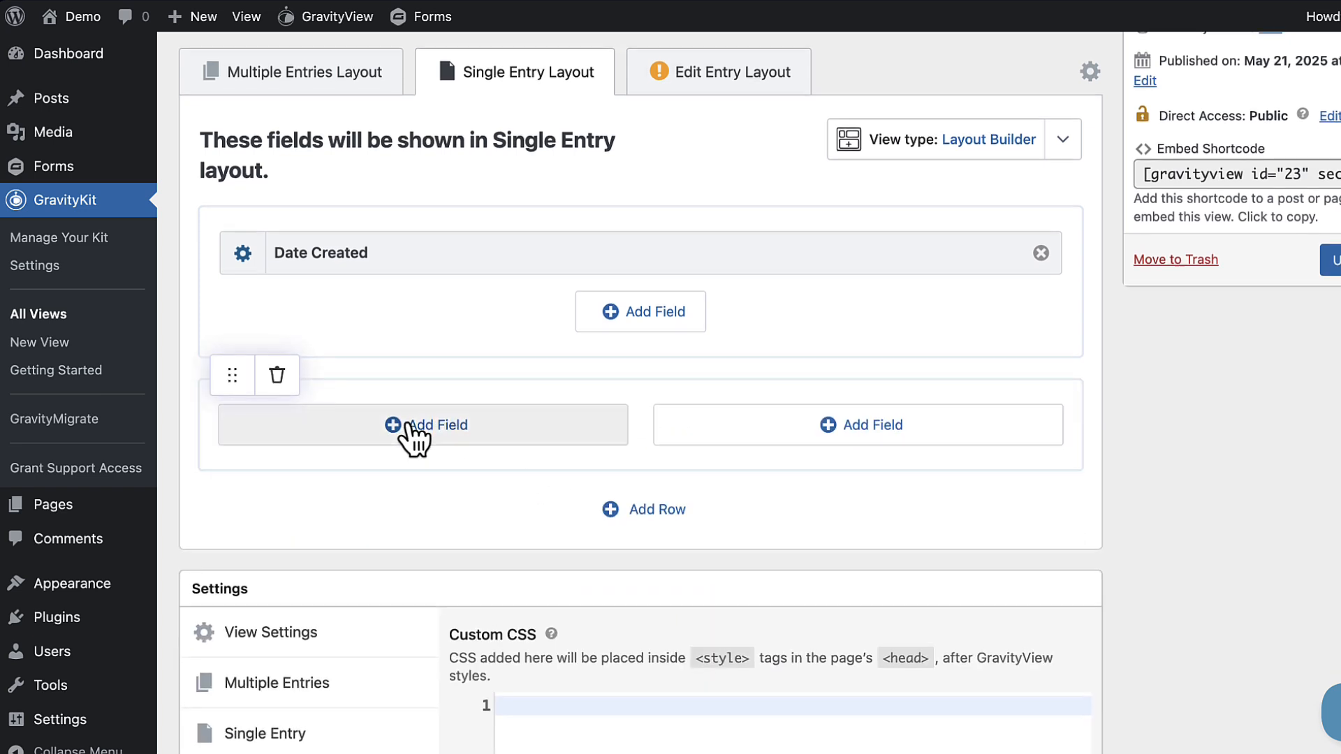
{"action": "scroll", "coordinate": [423, 419], "scroll_direction": "down", "scroll_amount": 1}
{"action": "left_click", "coordinate": [450, 395]}
{"action": "scroll", "coordinate": [393, 556], "scroll_direction": "down", "scroll_amount": 1}
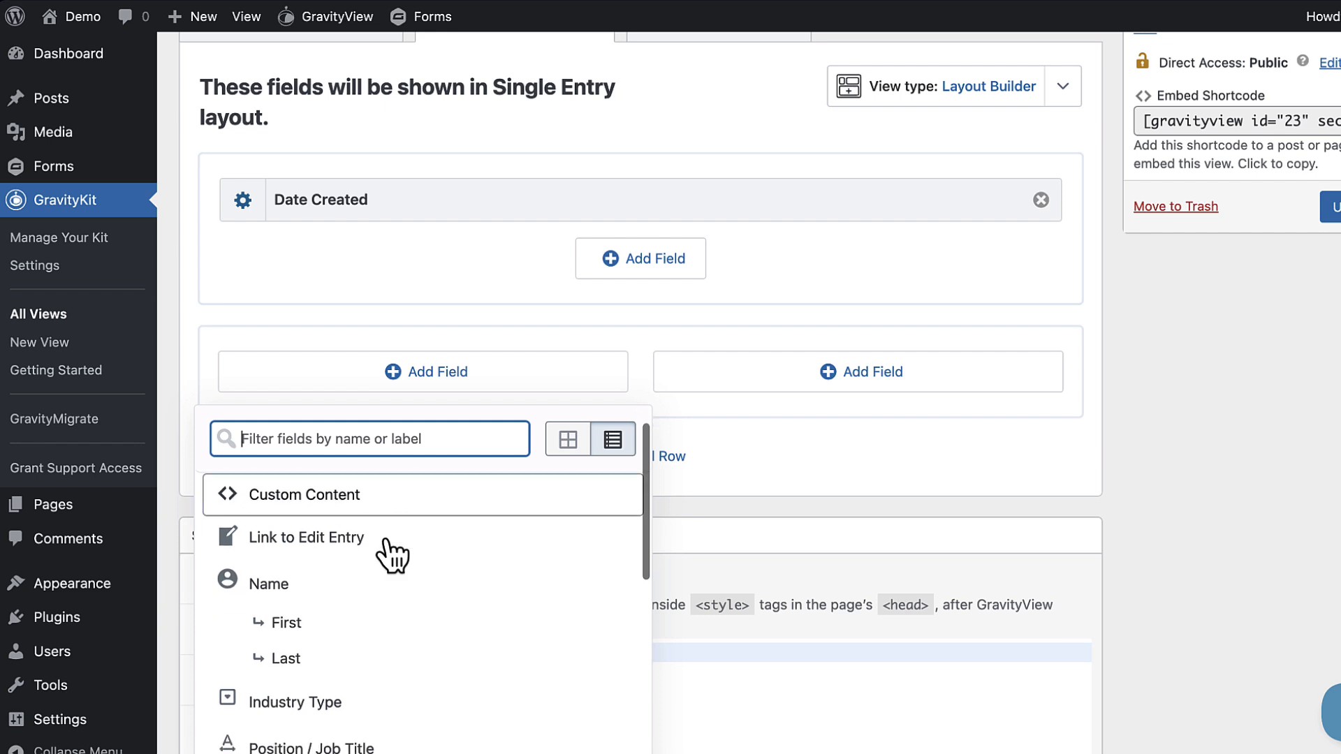
{"action": "scroll", "coordinate": [393, 556], "scroll_direction": "down", "scroll_amount": 5}
{"action": "scroll", "coordinate": [394, 557], "scroll_direction": "up", "scroll_amount": 6}
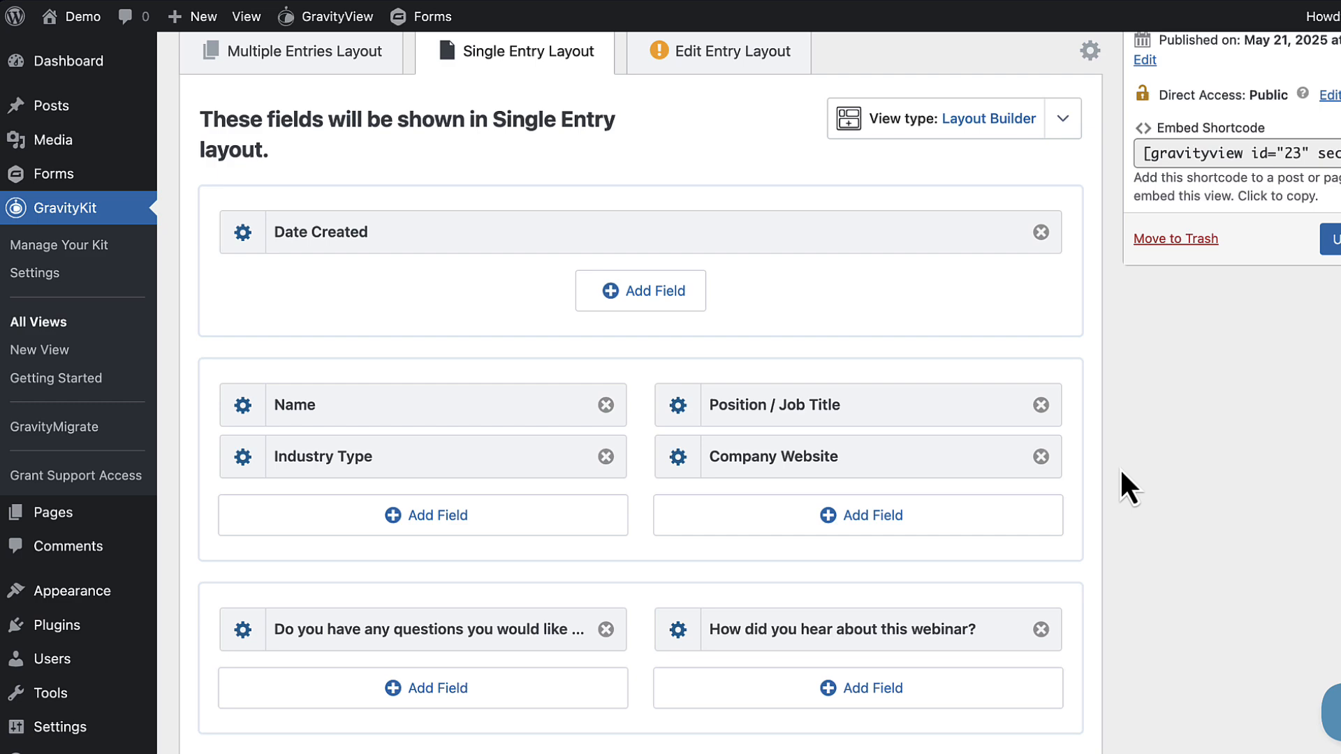
Step: Update the View and open the first registrant's entry on the website to check the new Single Entry layout
{"action": "left_click", "coordinate": [1331, 240]}
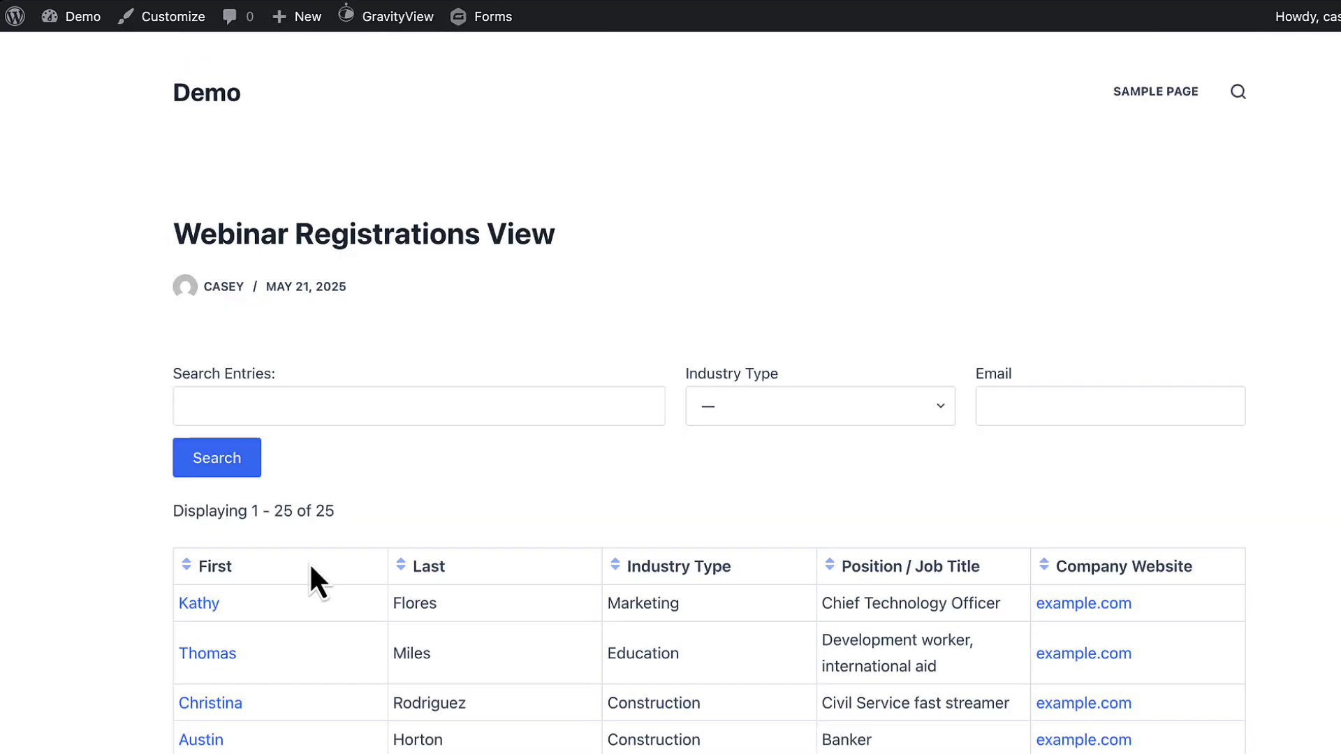
{"action": "scroll", "coordinate": [310, 559], "scroll_direction": "down", "scroll_amount": 2}
{"action": "left_click", "coordinate": [210, 465]}
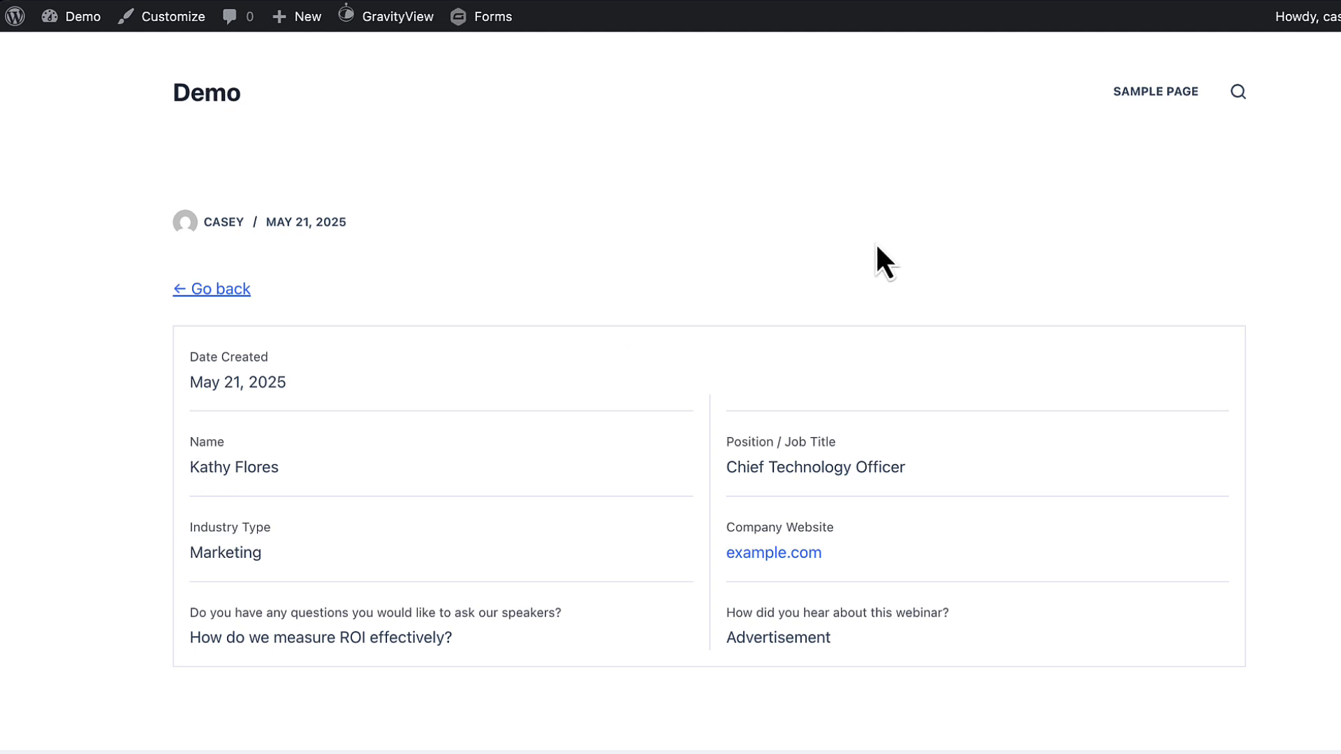
{"action": "scroll", "coordinate": [876, 246], "scroll_direction": "down", "scroll_amount": 1}
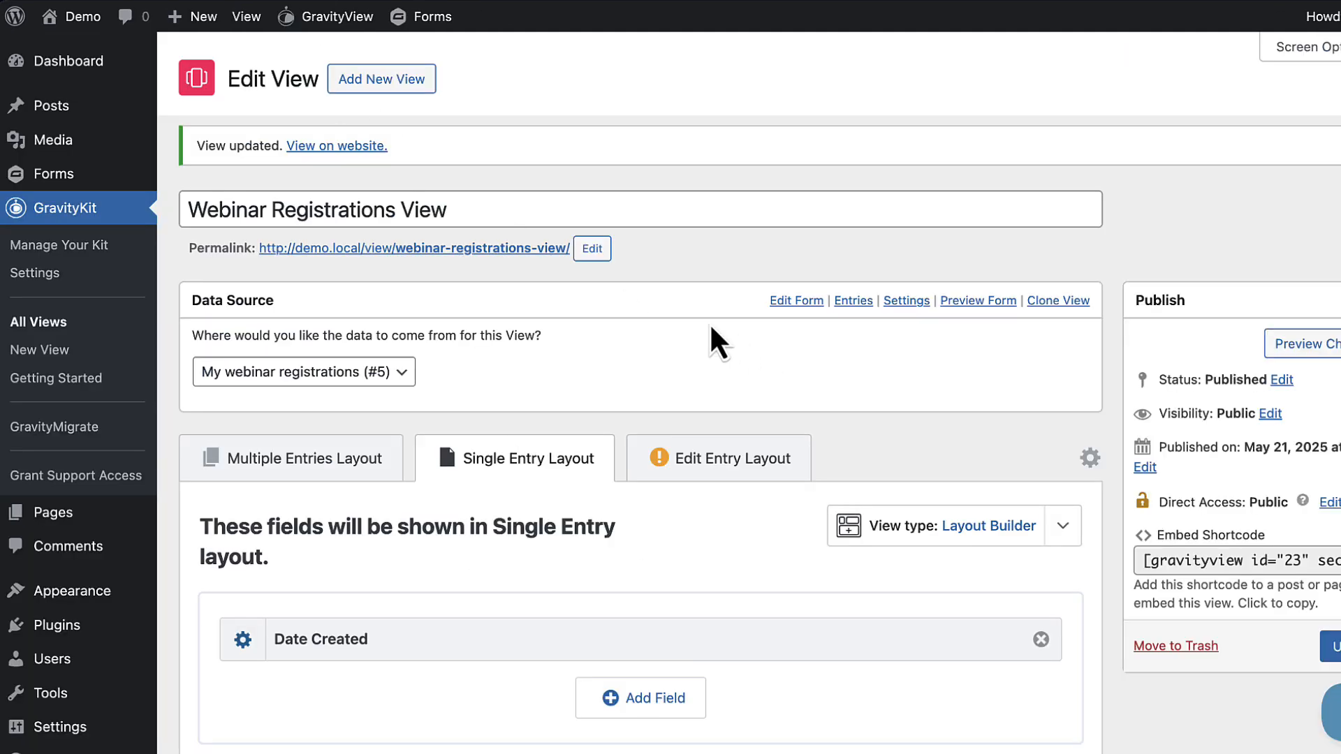
Step: Review the notice and the visible edit fields in the Edit Entry layout of the View editor
{"action": "scroll", "coordinate": [712, 338], "scroll_direction": "down", "scroll_amount": 3}
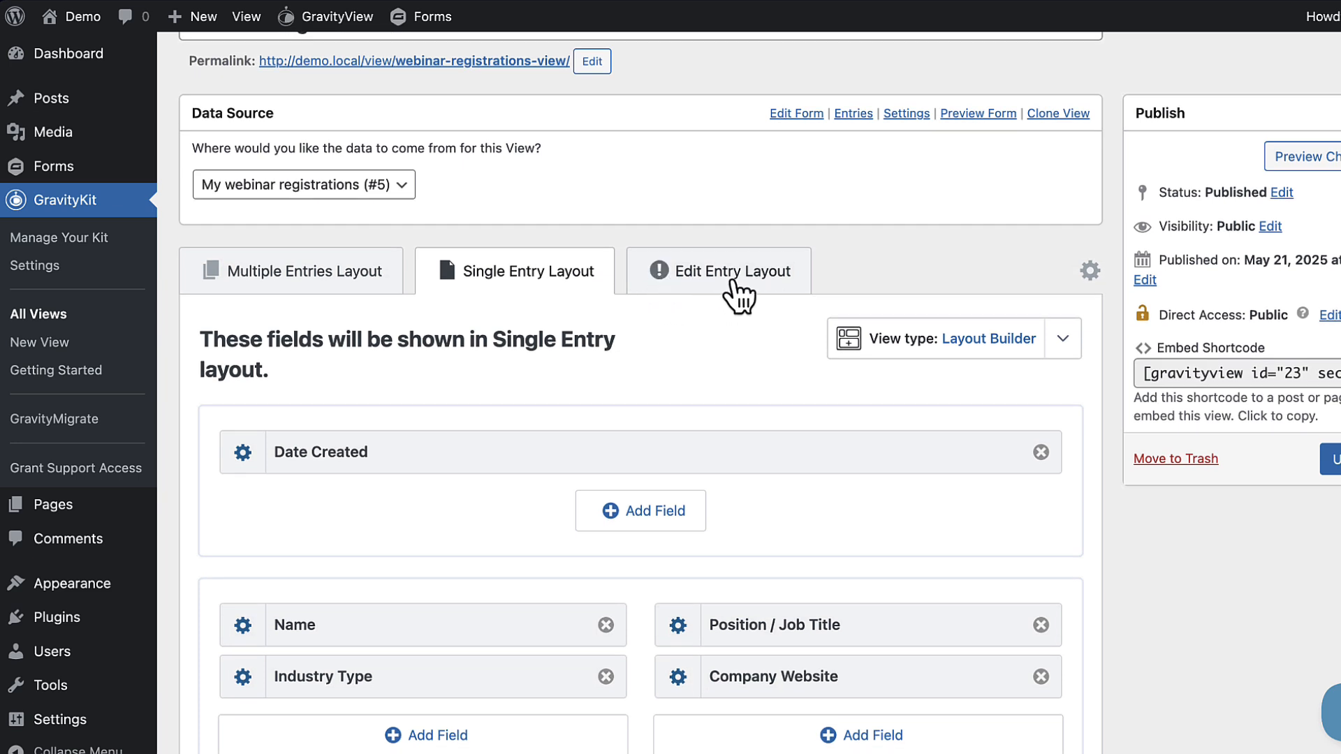
{"action": "left_click", "coordinate": [733, 282]}
{"action": "scroll", "coordinate": [254, 277], "scroll_direction": "down", "scroll_amount": 2}
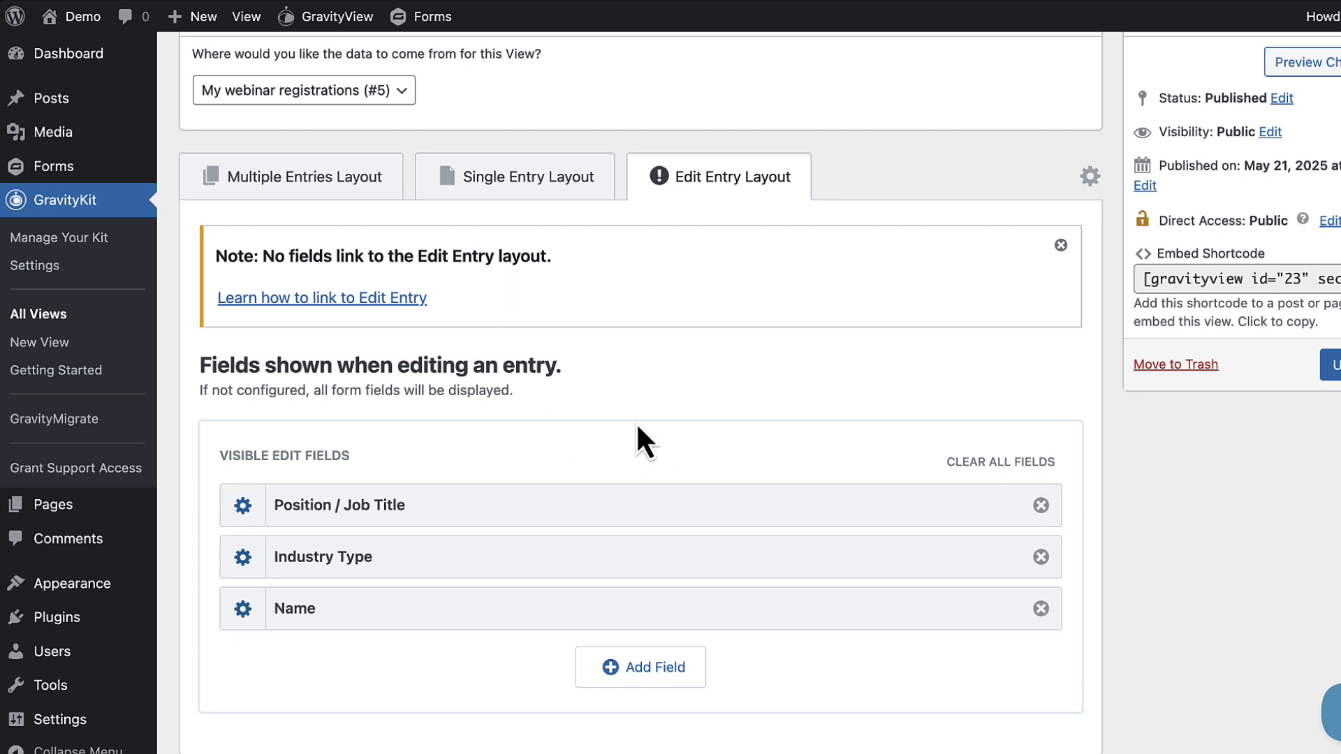
Step: Add a Link to Edit Entry field below the speaker-questions field in the Single Entry layout and turn on Show Label for it
{"action": "left_click", "coordinate": [534, 187]}
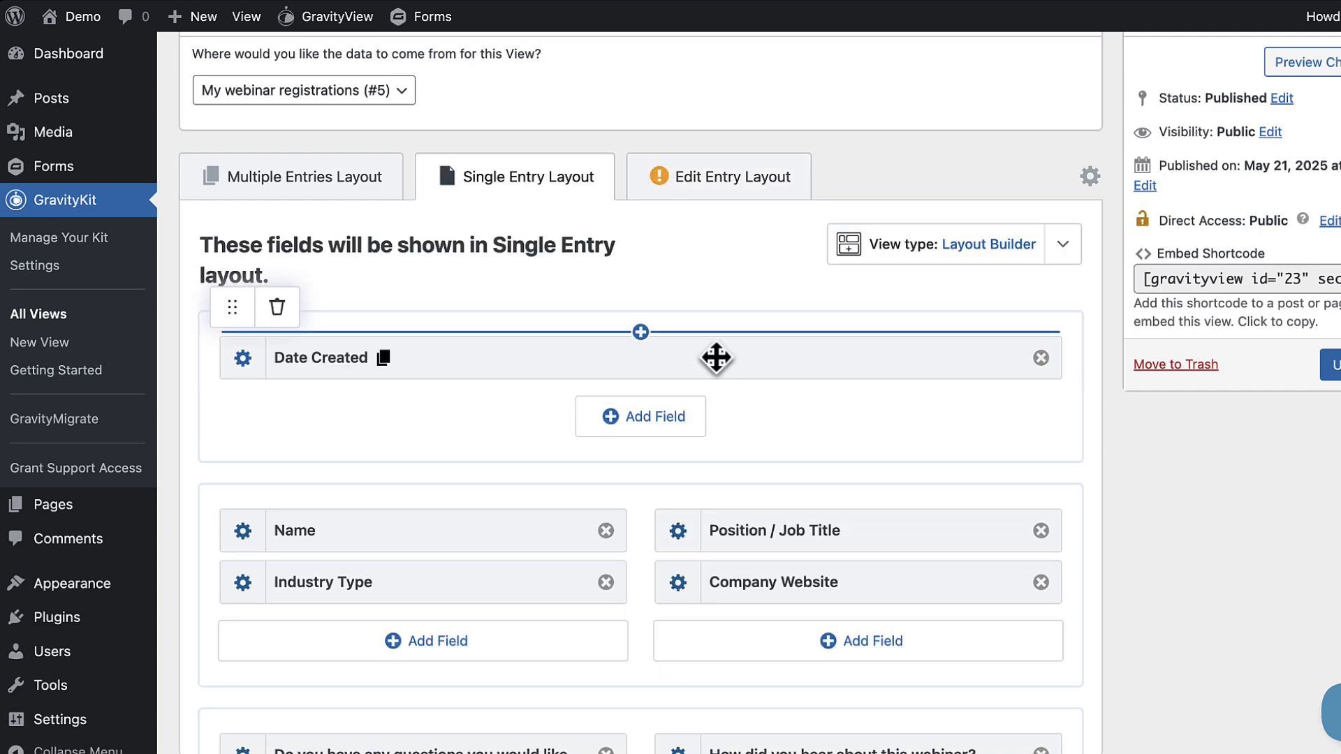
{"action": "scroll", "coordinate": [714, 356], "scroll_direction": "down", "scroll_amount": 2}
{"action": "scroll", "coordinate": [716, 358], "scroll_direction": "down", "scroll_amount": 5}
{"action": "left_click", "coordinate": [542, 360]}
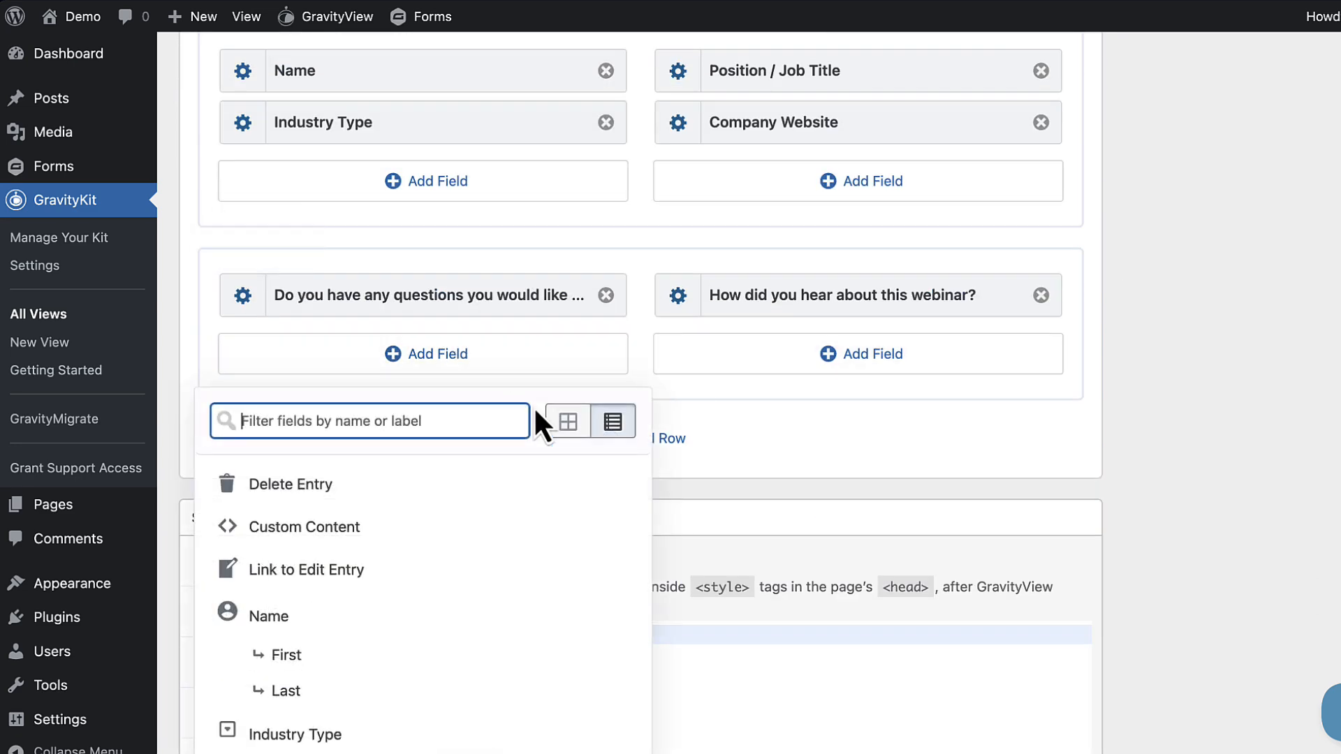
{"action": "left_click", "coordinate": [327, 570]}
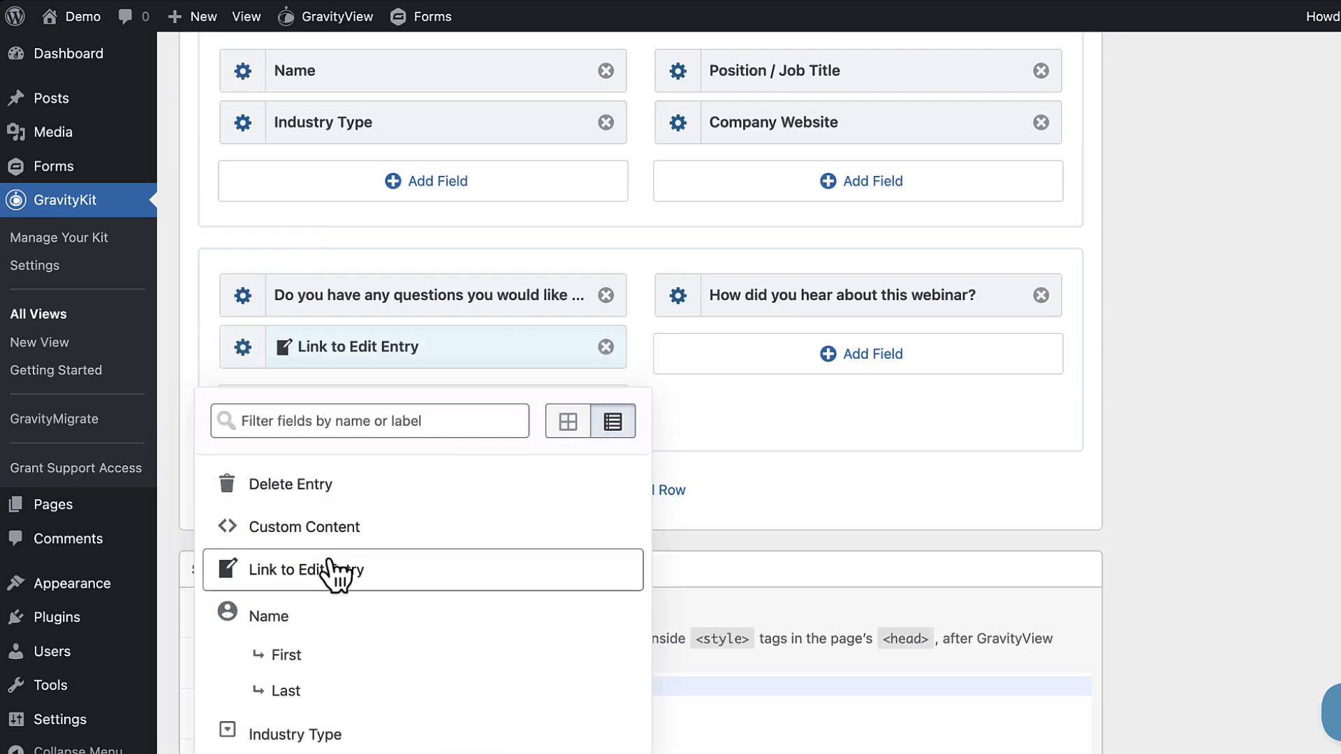
{"action": "left_click", "coordinate": [242, 347]}
{"action": "left_click", "coordinate": [600, 406]}
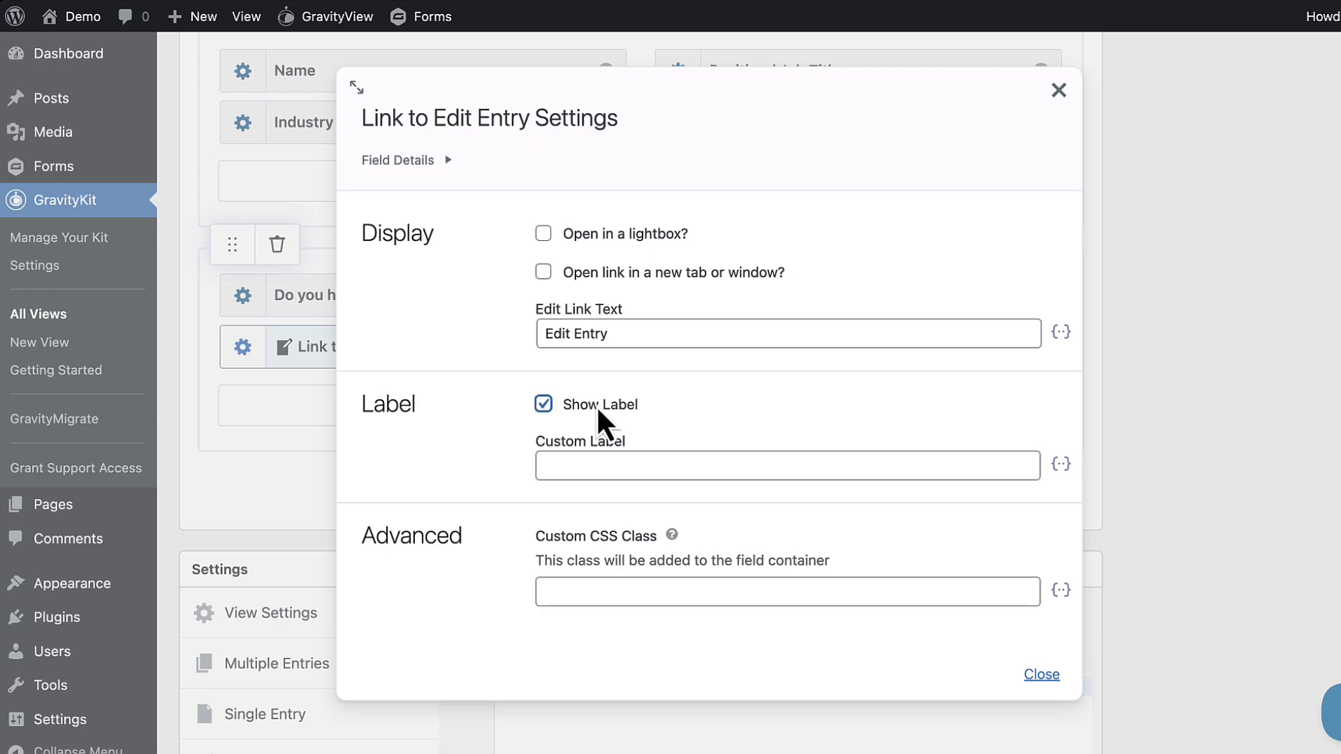
{"action": "left_click", "coordinate": [1202, 419]}
Step: Update the View and check the Edit Entry link on the registrant's refreshed entry page
{"action": "scroll", "coordinate": [1160, 377], "scroll_direction": "up", "scroll_amount": 2}
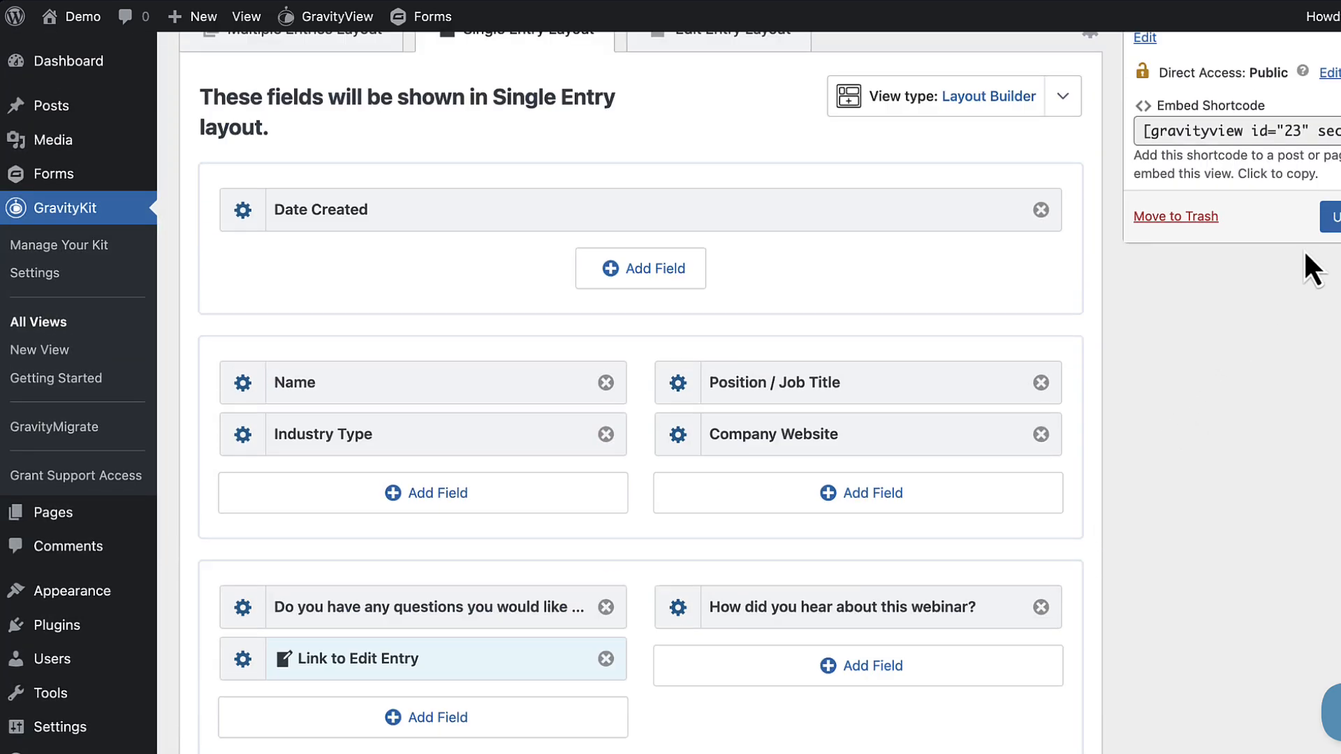
{"action": "left_click", "coordinate": [1332, 222]}
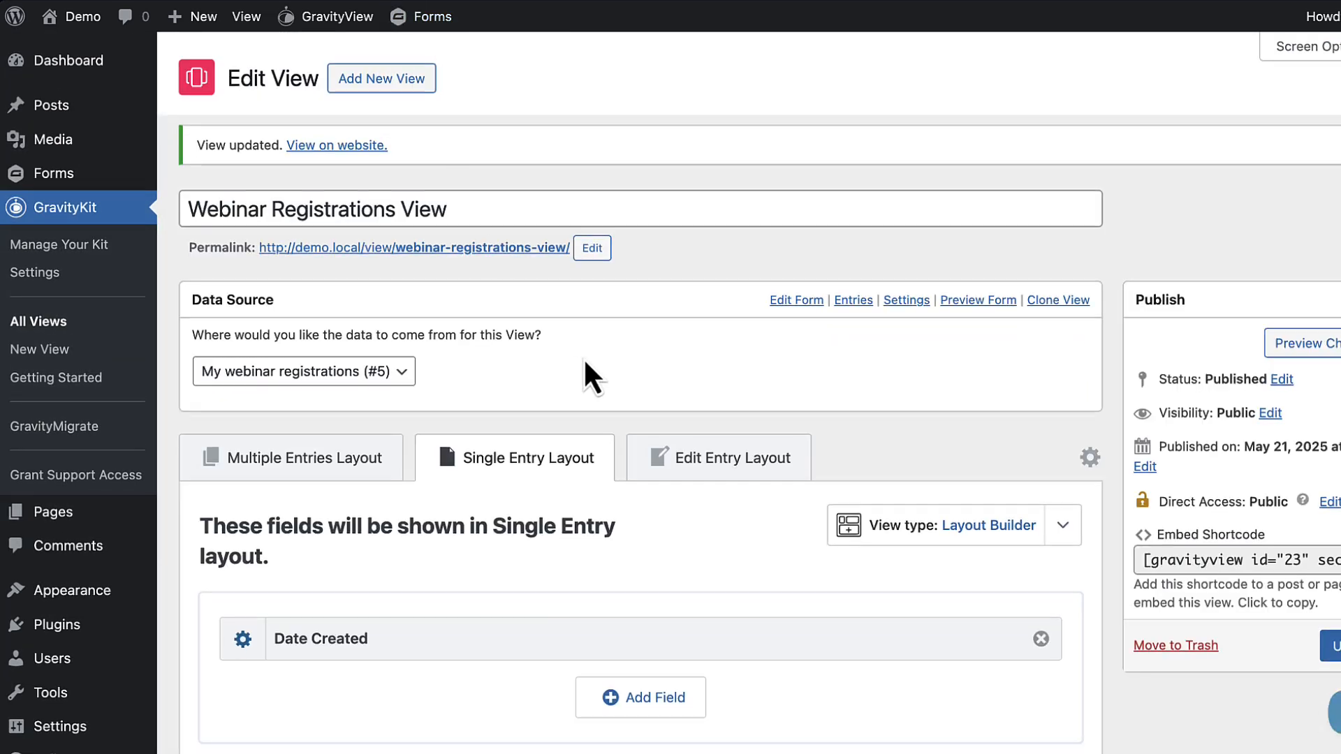
{"action": "scroll", "coordinate": [590, 375], "scroll_direction": "down", "scroll_amount": 3}
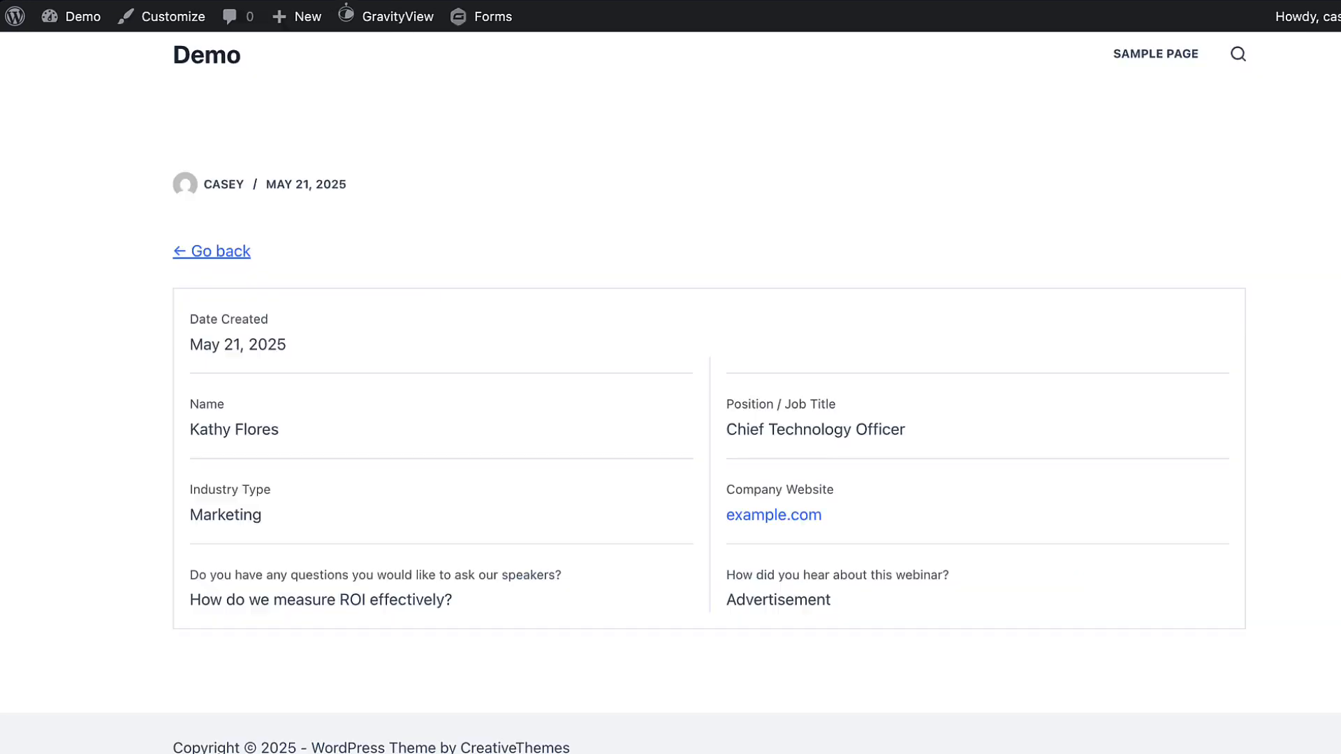
{"action": "left_click", "coordinate": [83, 0]}
{"action": "scroll", "coordinate": [383, 321], "scroll_direction": "down", "scroll_amount": 1}
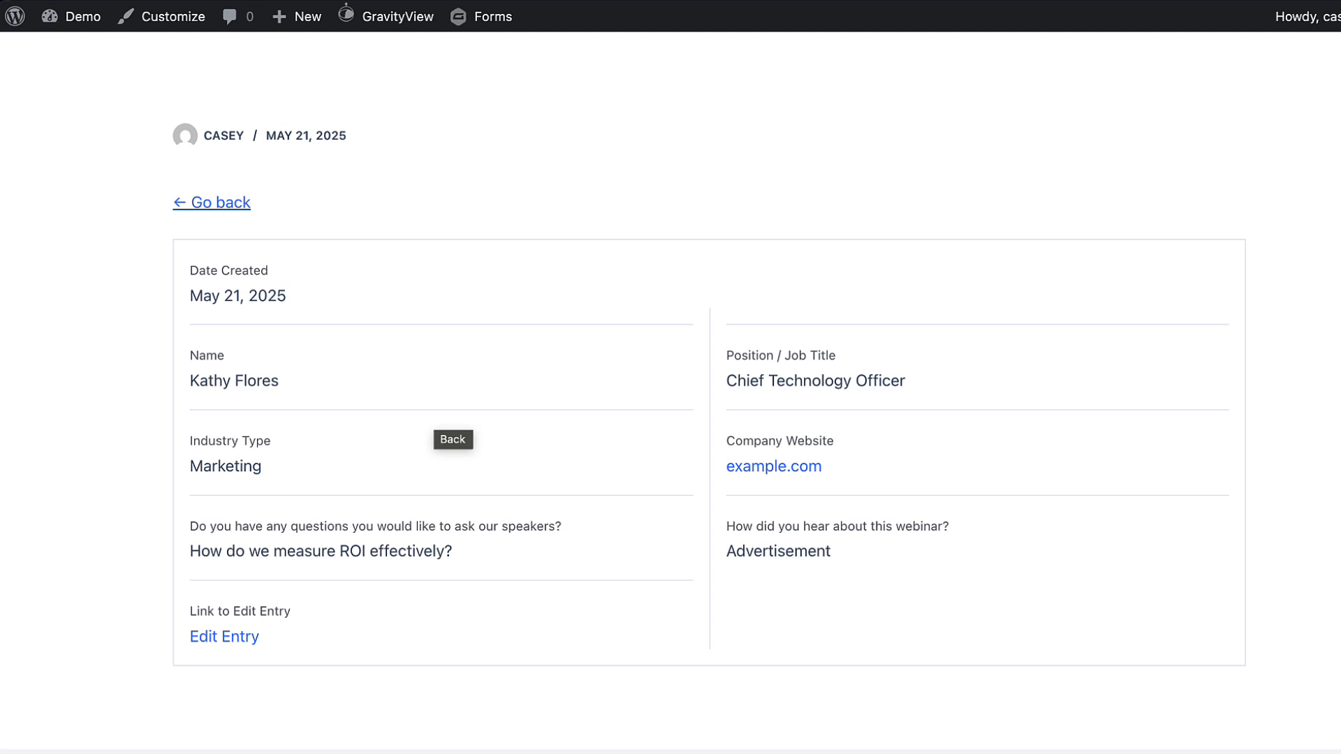
{"action": "left_click", "coordinate": [219, 0]}
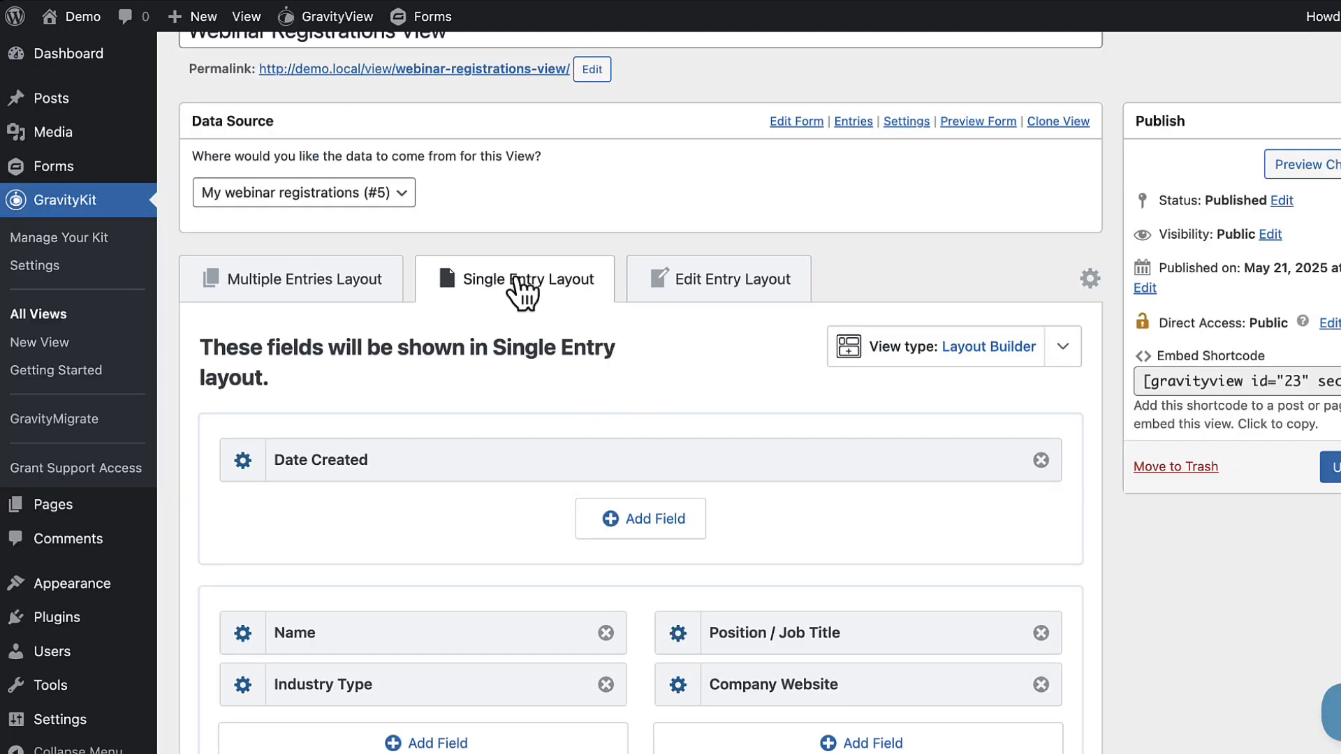
Step: Remove the First column from the visible table columns of the Multiple Entries layout
{"action": "left_click", "coordinate": [293, 286]}
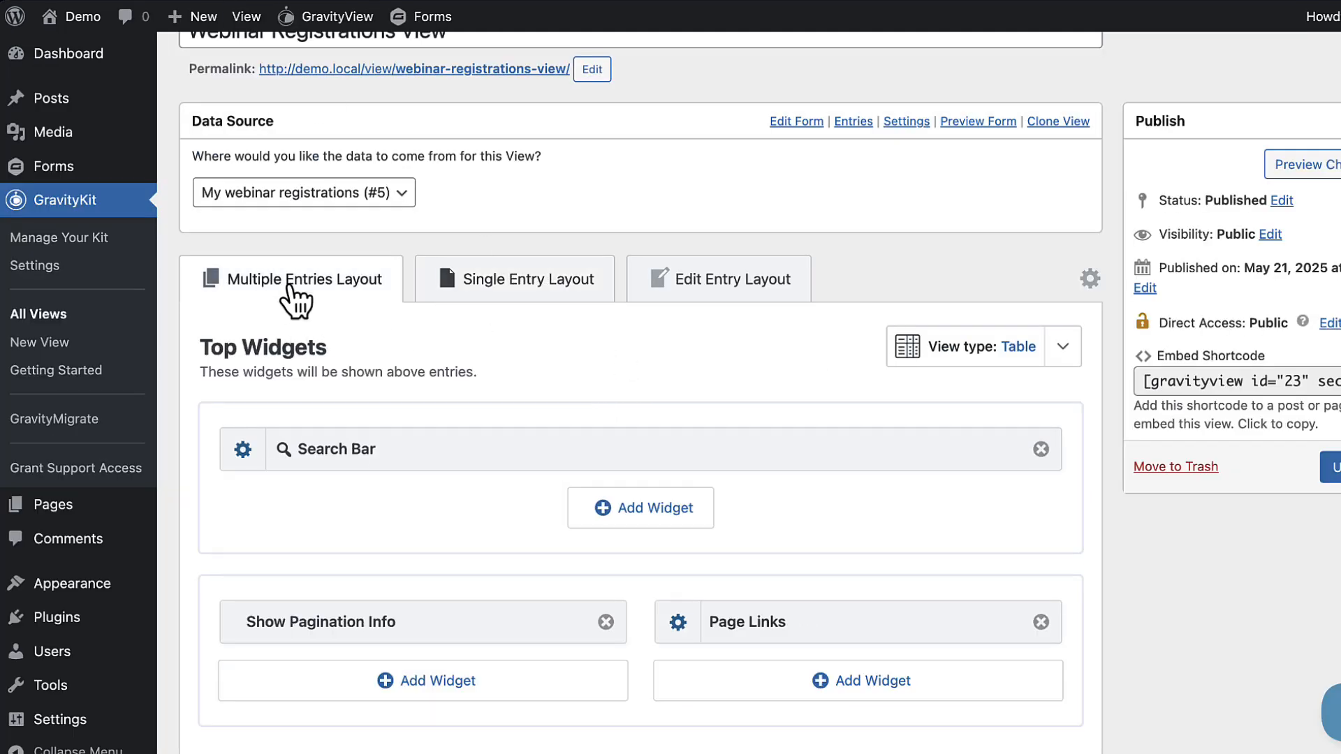
{"action": "scroll", "coordinate": [570, 339], "scroll_direction": "down", "scroll_amount": 2}
{"action": "scroll", "coordinate": [572, 353], "scroll_direction": "down", "scroll_amount": 6}
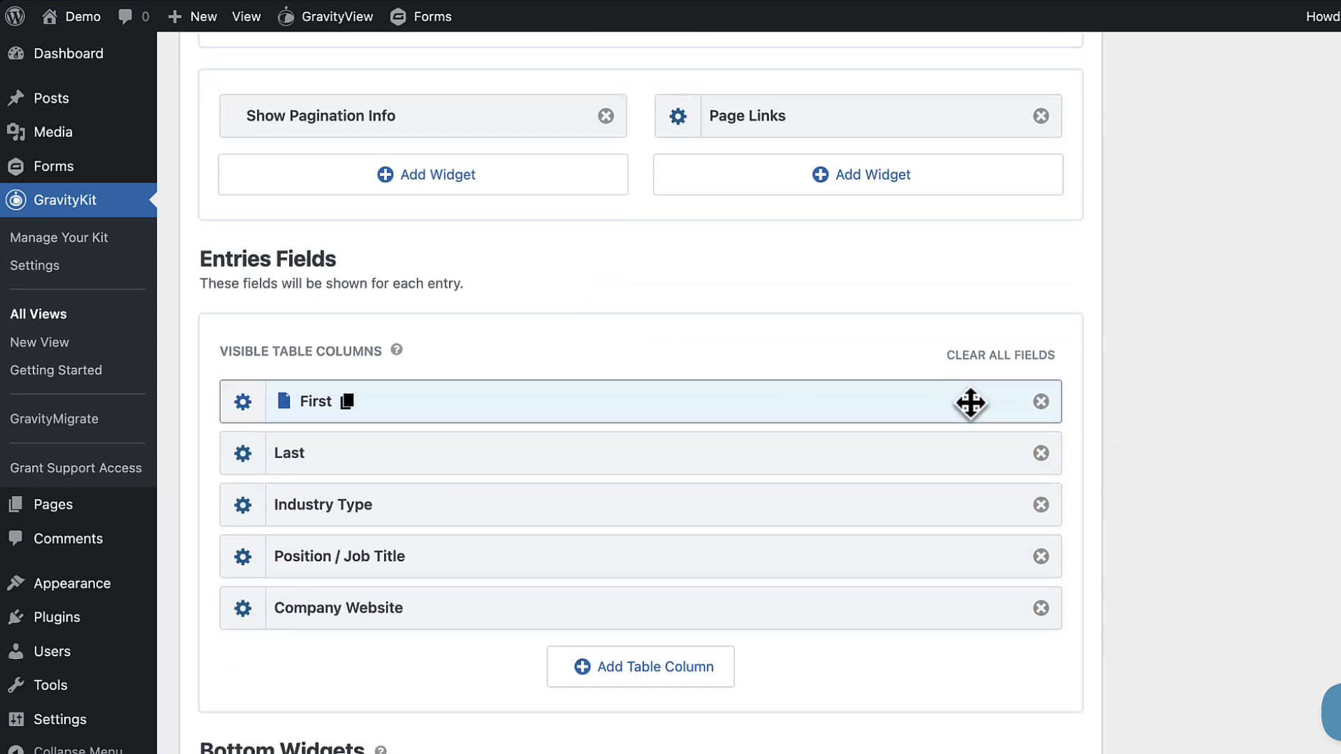
{"action": "left_click", "coordinate": [1041, 401]}
Step: Review the notice about linking fields in the Single Entry layout
{"action": "scroll", "coordinate": [803, 409], "scroll_direction": "up", "scroll_amount": 6}
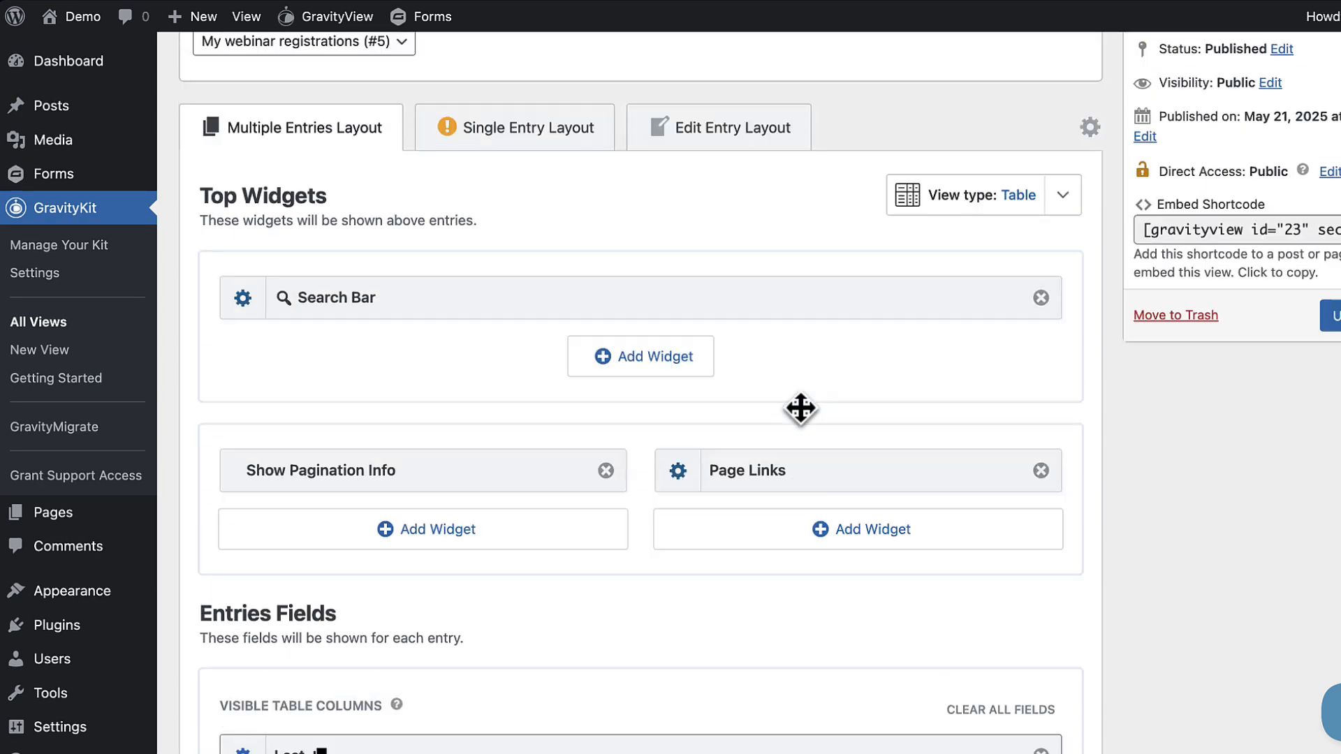
{"action": "scroll", "coordinate": [800, 409], "scroll_direction": "up", "scroll_amount": 1}
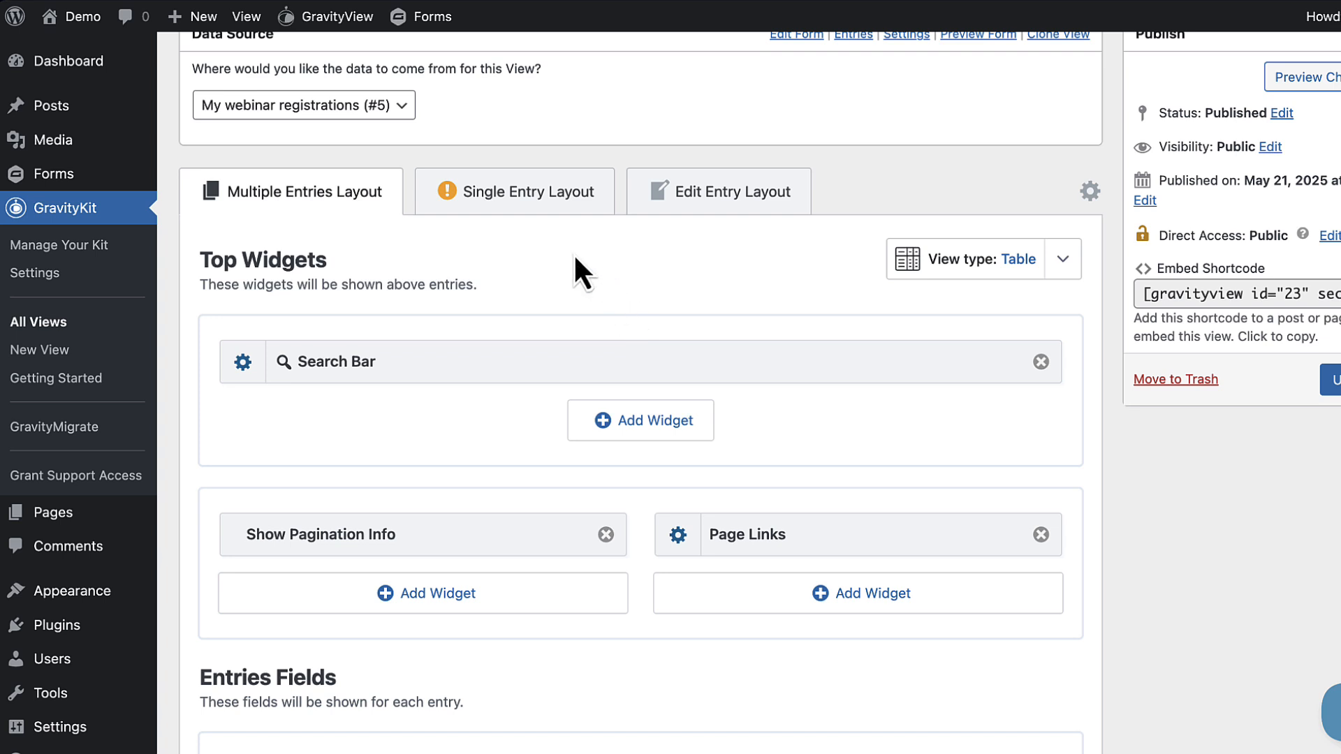
{"action": "left_click", "coordinate": [508, 208]}
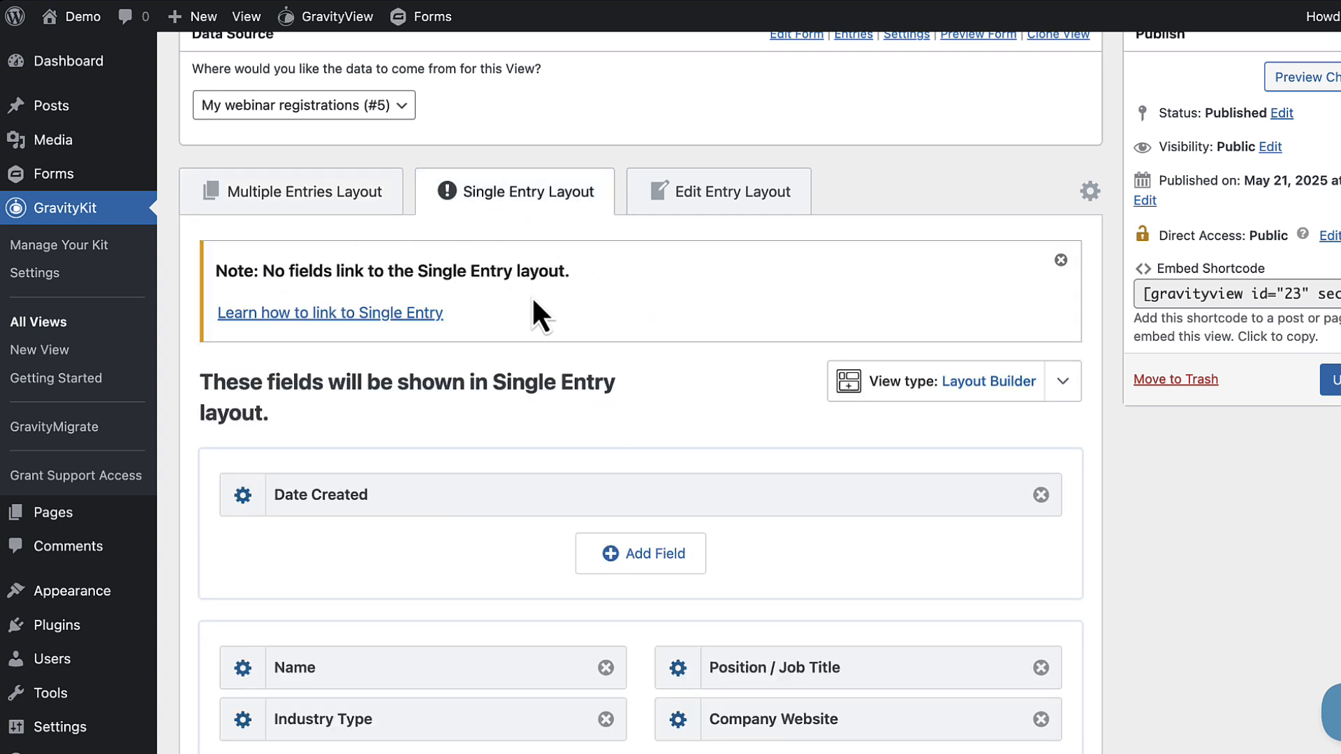
Step: Add a Link to Single Entry column to the table in the Multiple Entries layout
{"action": "left_click", "coordinate": [318, 199]}
{"action": "scroll", "coordinate": [450, 324], "scroll_direction": "down", "scroll_amount": 5}
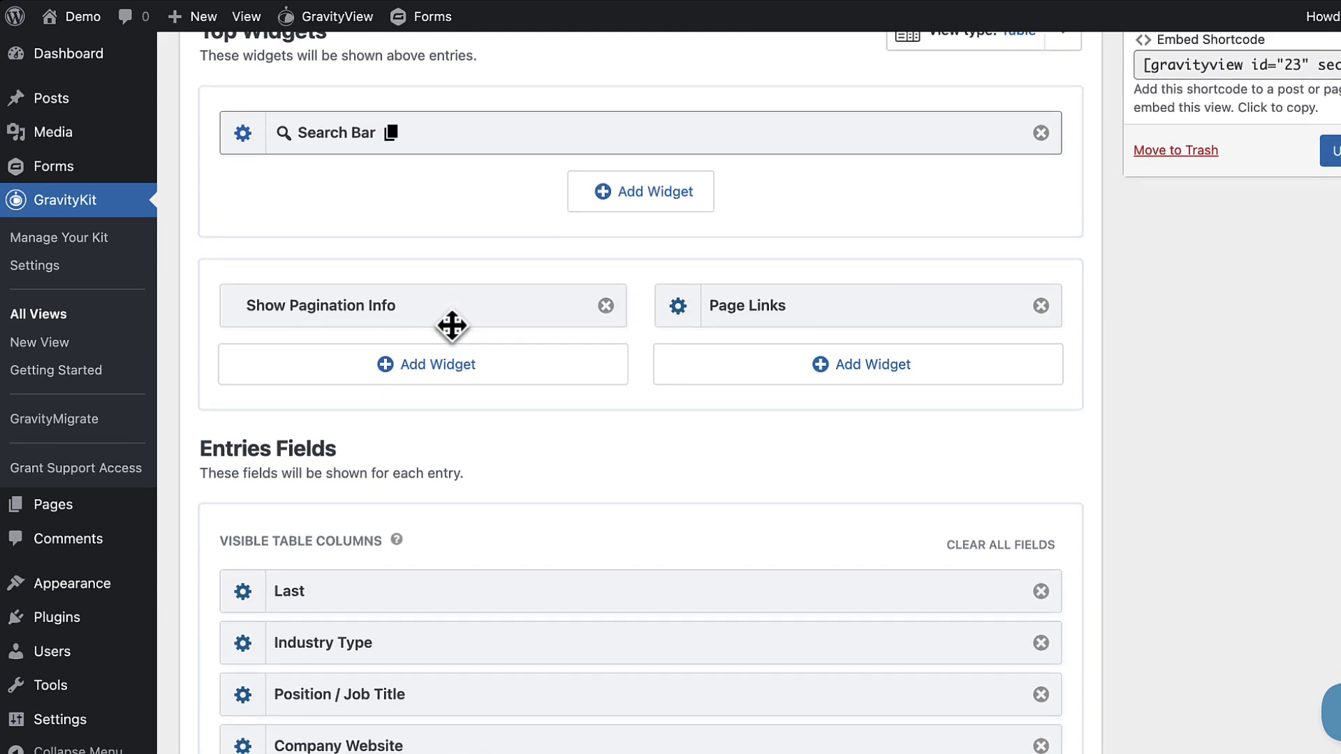
{"action": "scroll", "coordinate": [450, 324], "scroll_direction": "down", "scroll_amount": 2}
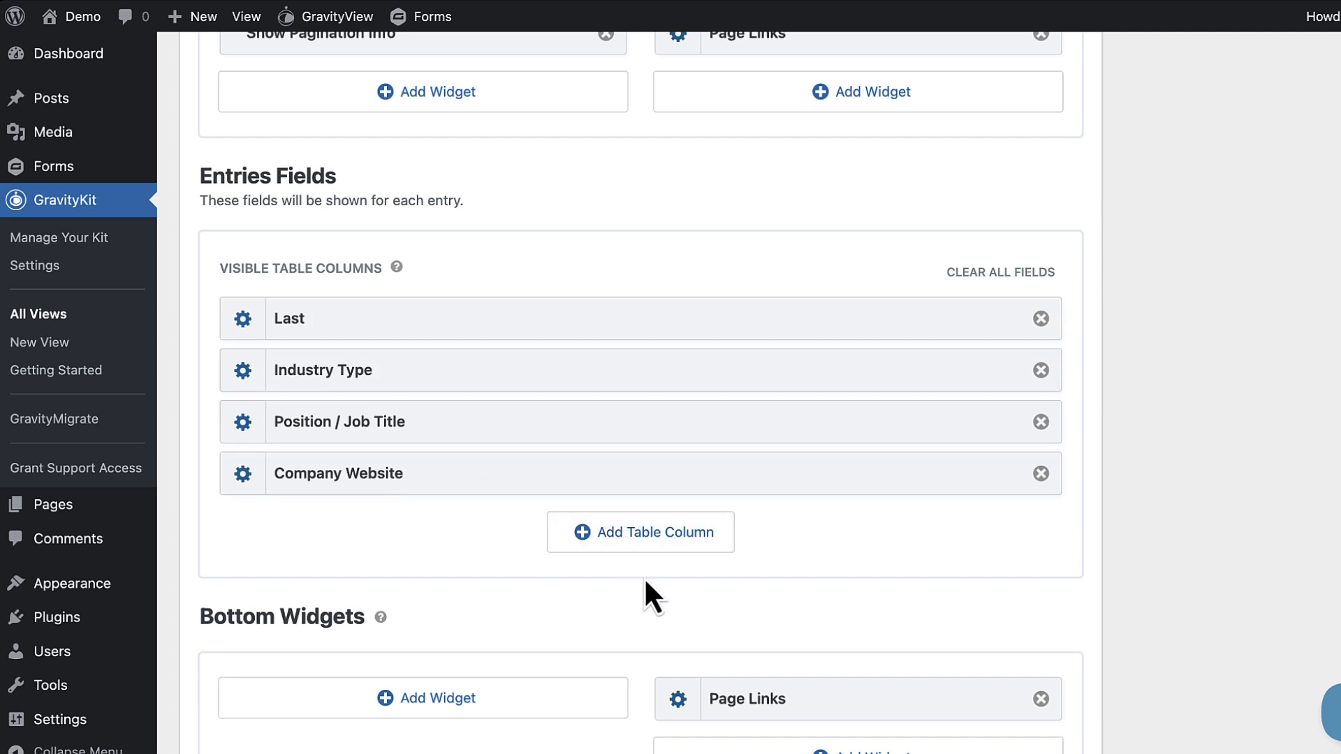
{"action": "left_click", "coordinate": [641, 546]}
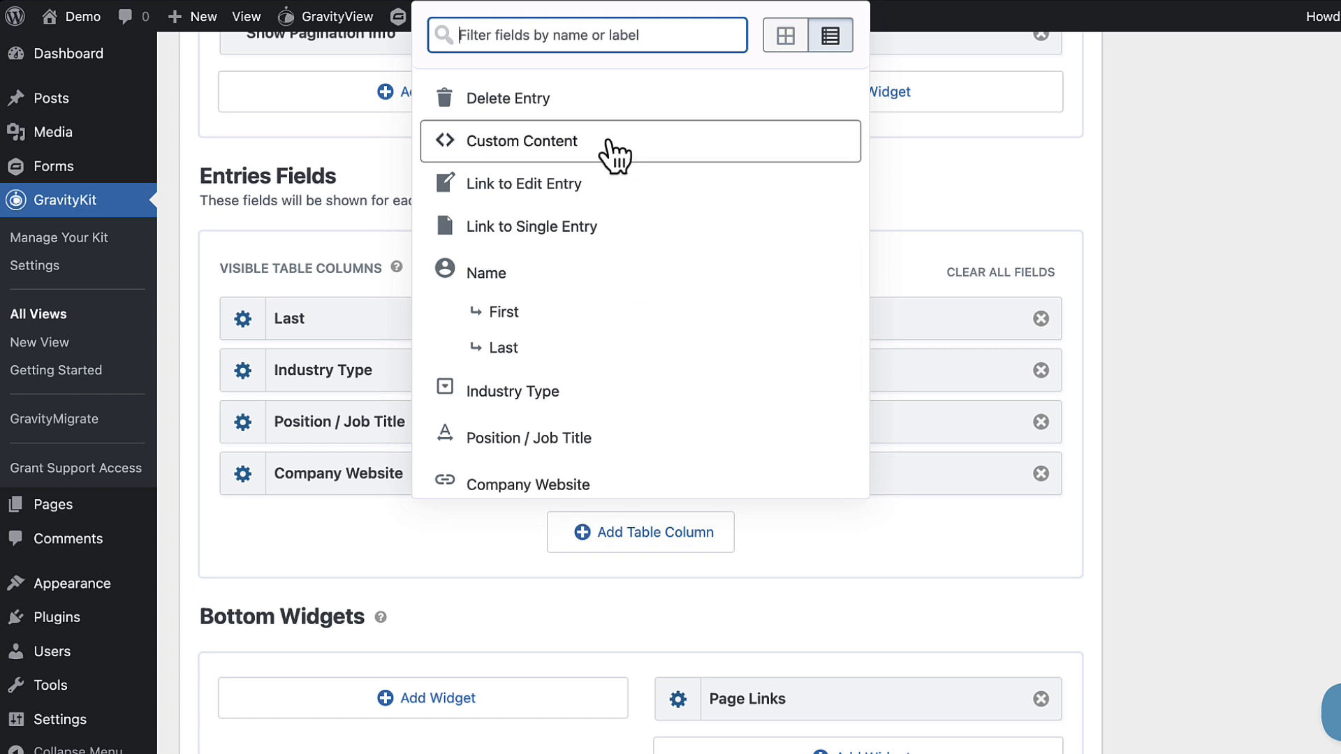
{"action": "type", "text": "sing"}
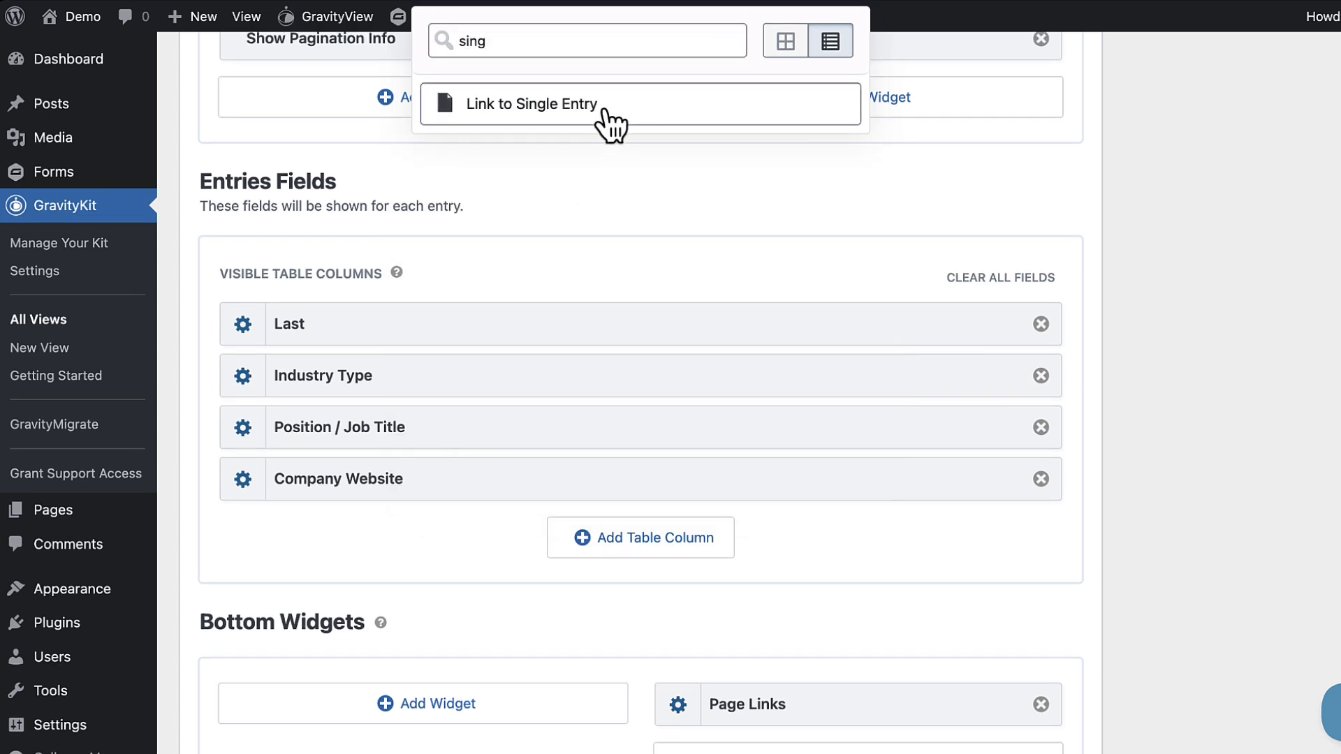
{"action": "left_click", "coordinate": [607, 105]}
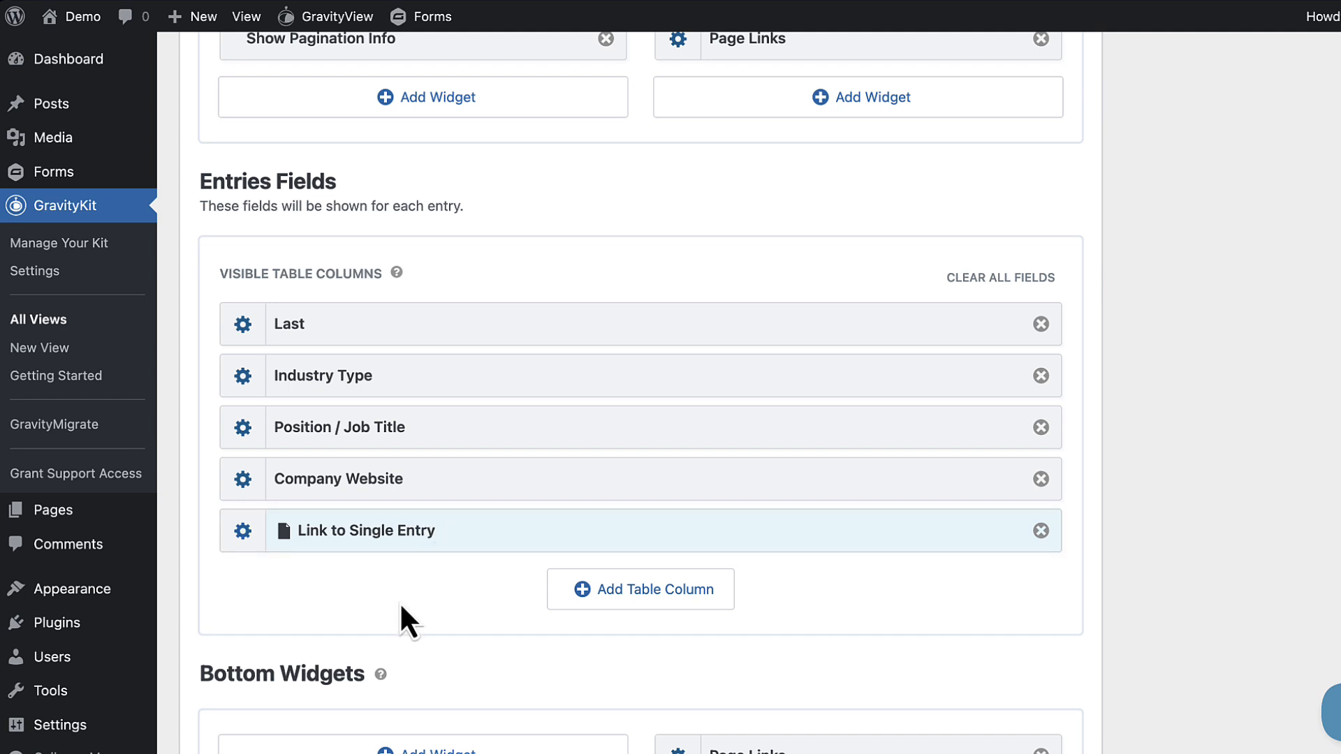